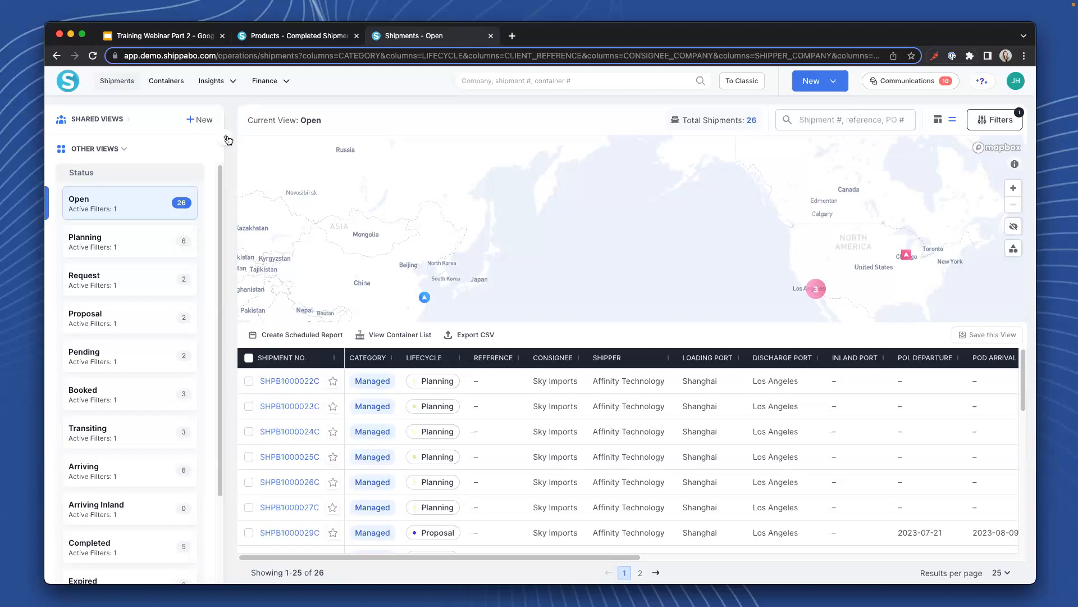
Collapse the views sidebar beside the shipments list and expand it again.
click(225, 137)
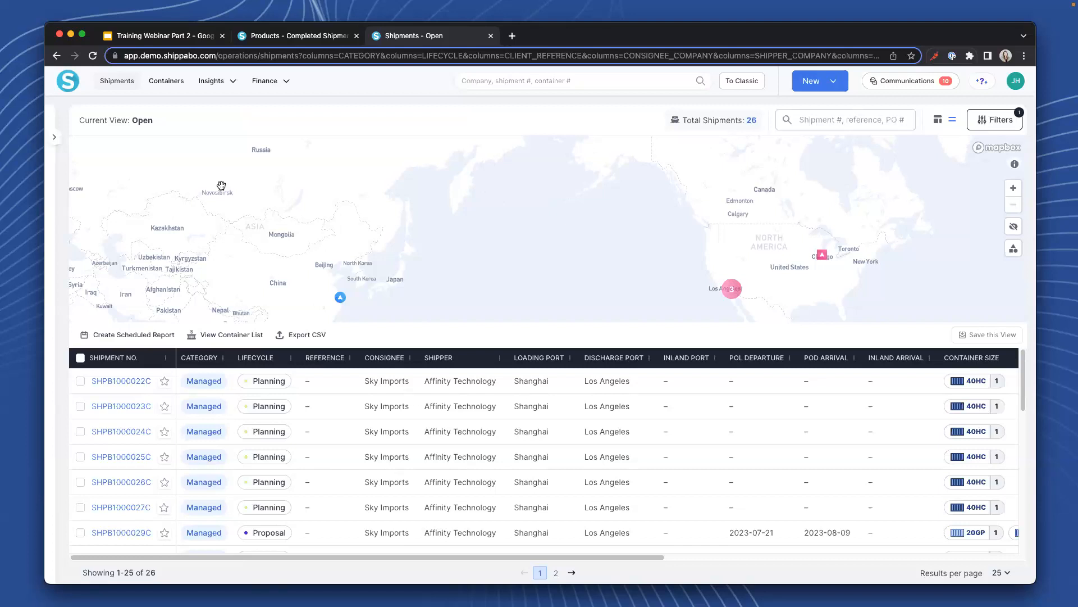
click(53, 139)
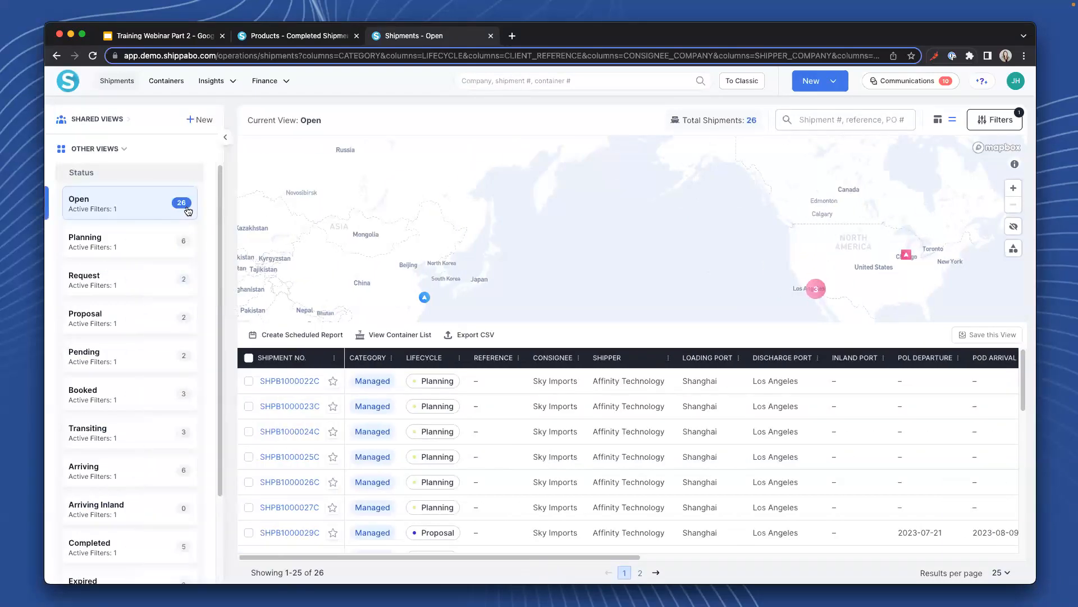
Check the map's transport mode legend for ocean, air, rail and truck shipments, then close it.
drag(686, 240, 693, 182)
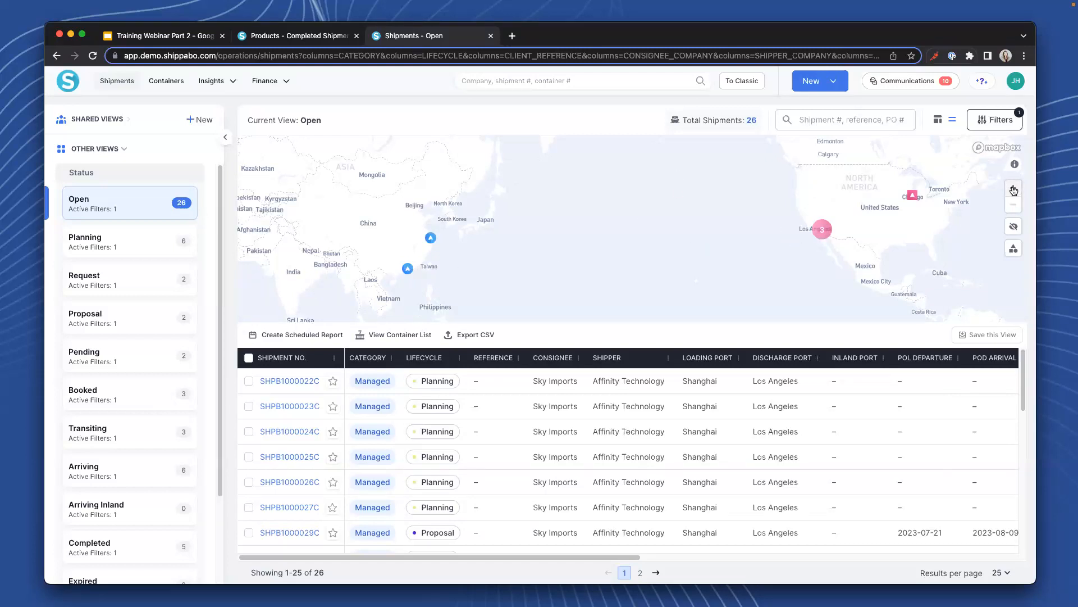
click(1013, 249)
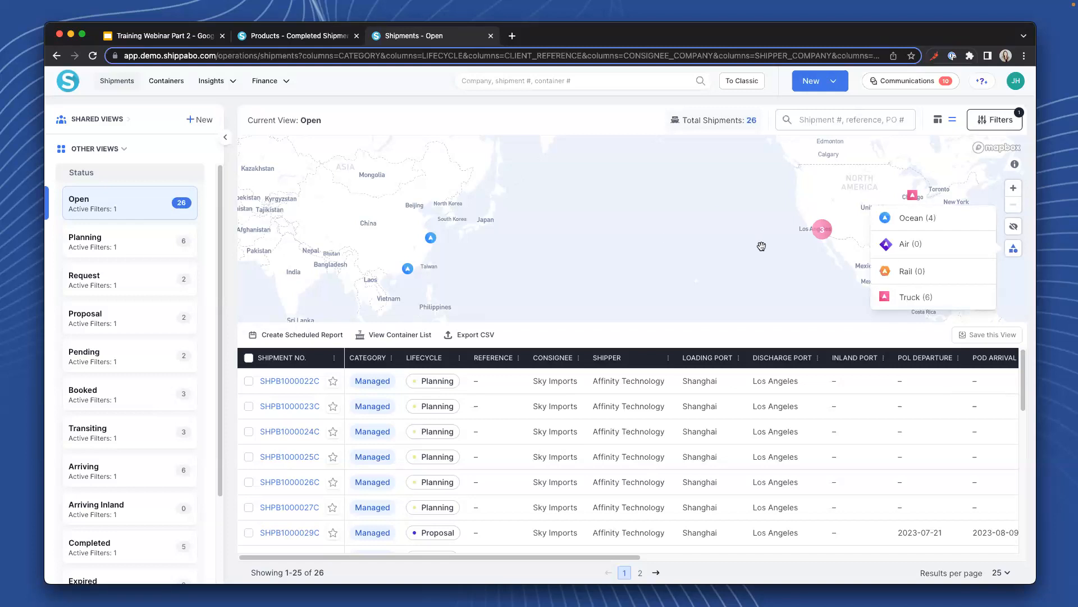
click(1014, 249)
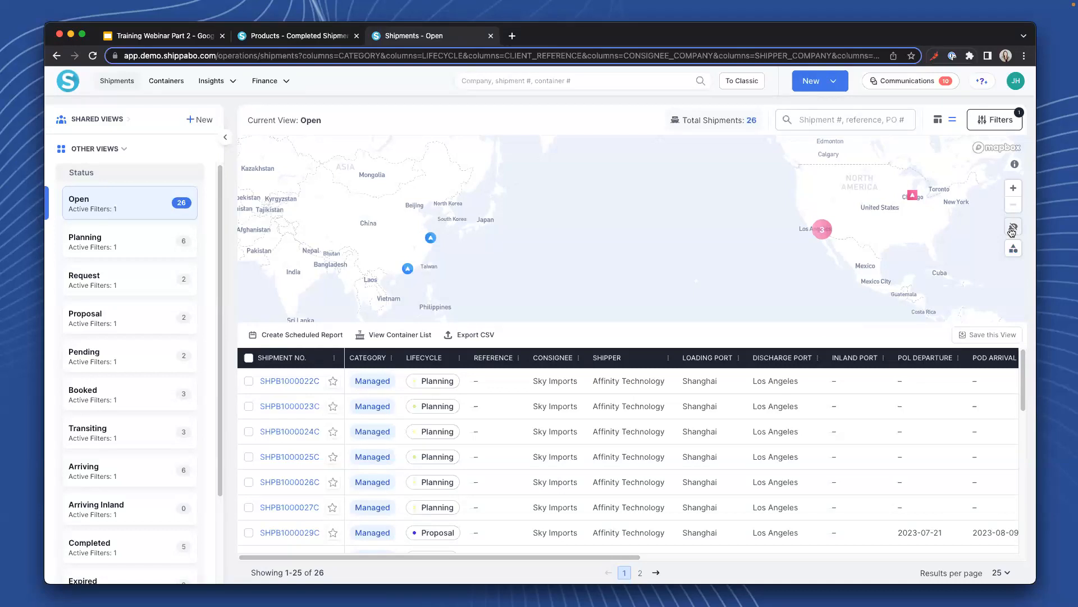
Hide the map above the shipments table and show it again.
click(1011, 233)
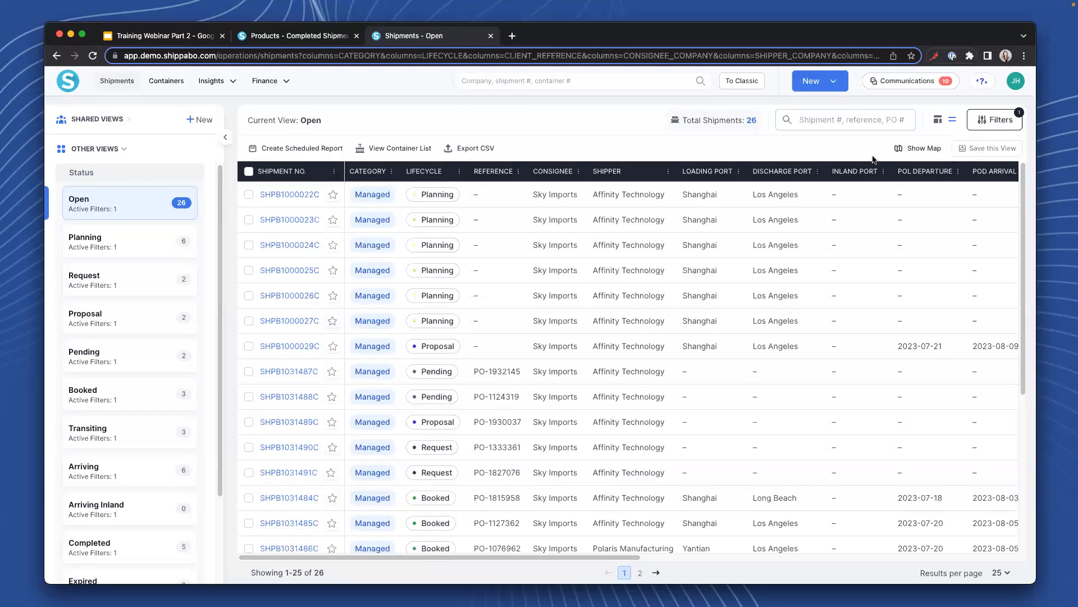
click(911, 147)
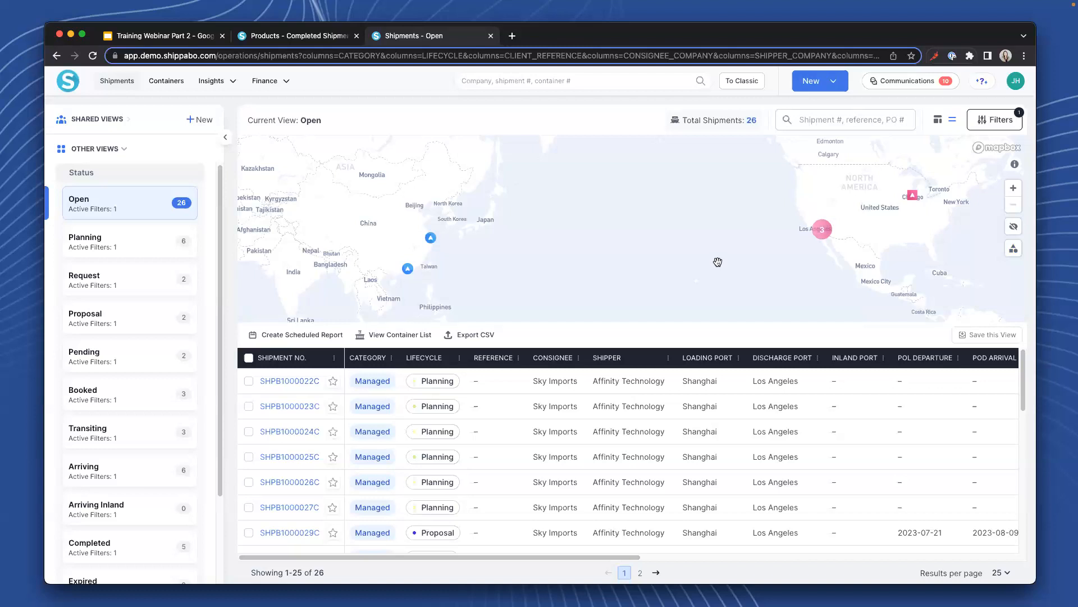
drag(718, 271, 716, 262)
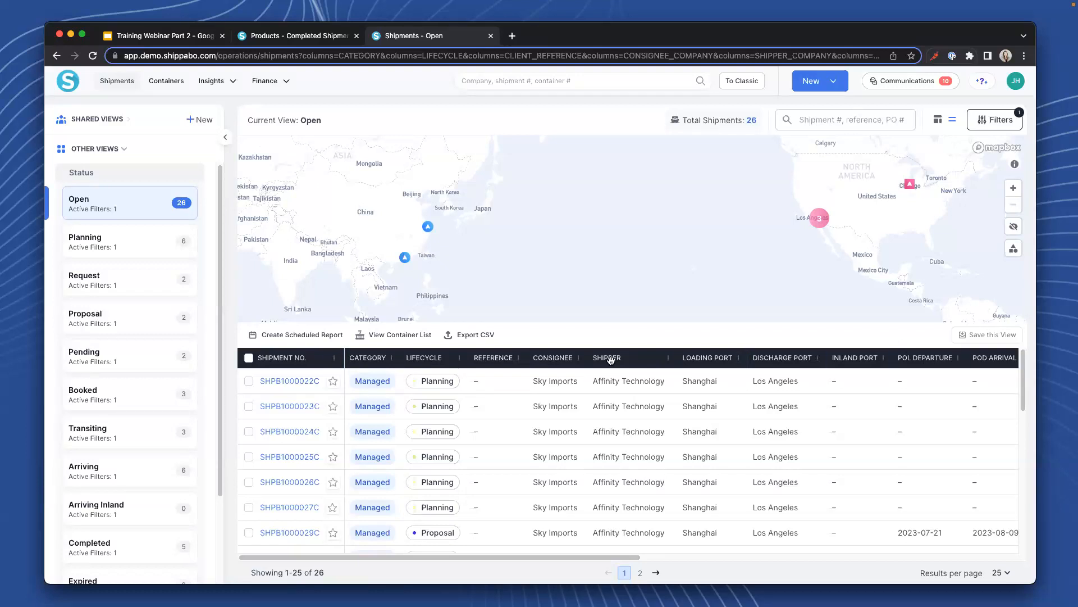
Switch the shipments to the card layout with milestone timelines and examine the Quick view of the second Booked shipment.
click(938, 121)
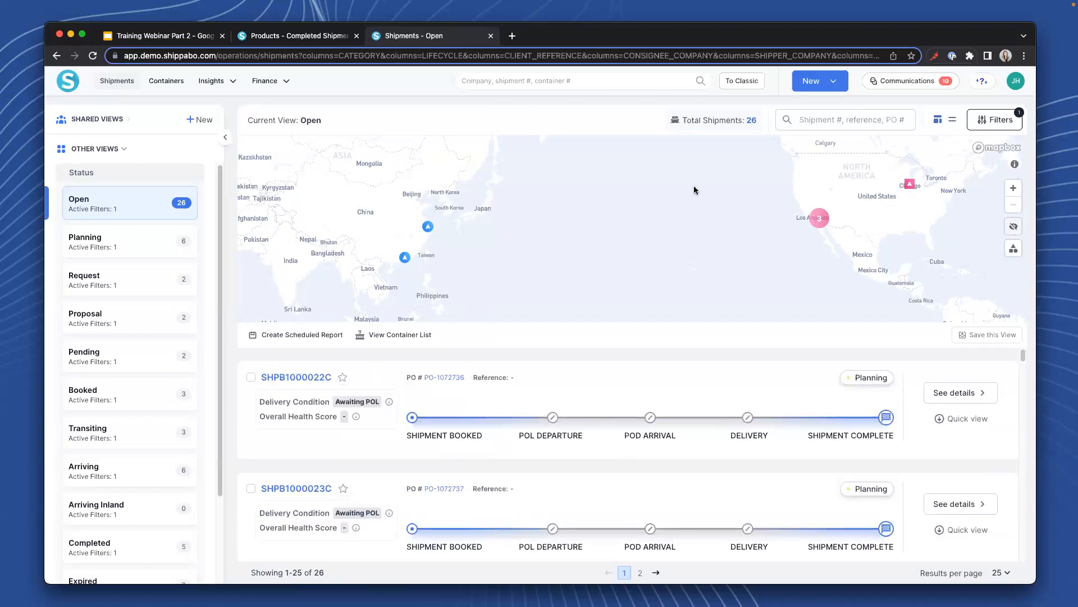
scroll(694, 190, down, 3)
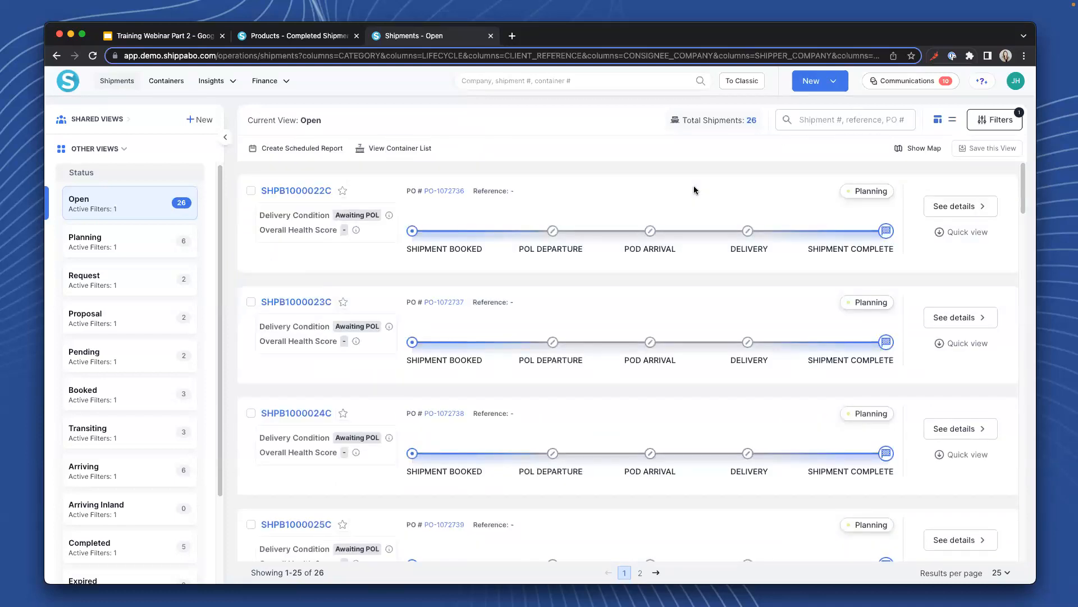
scroll(694, 190, down, 10)
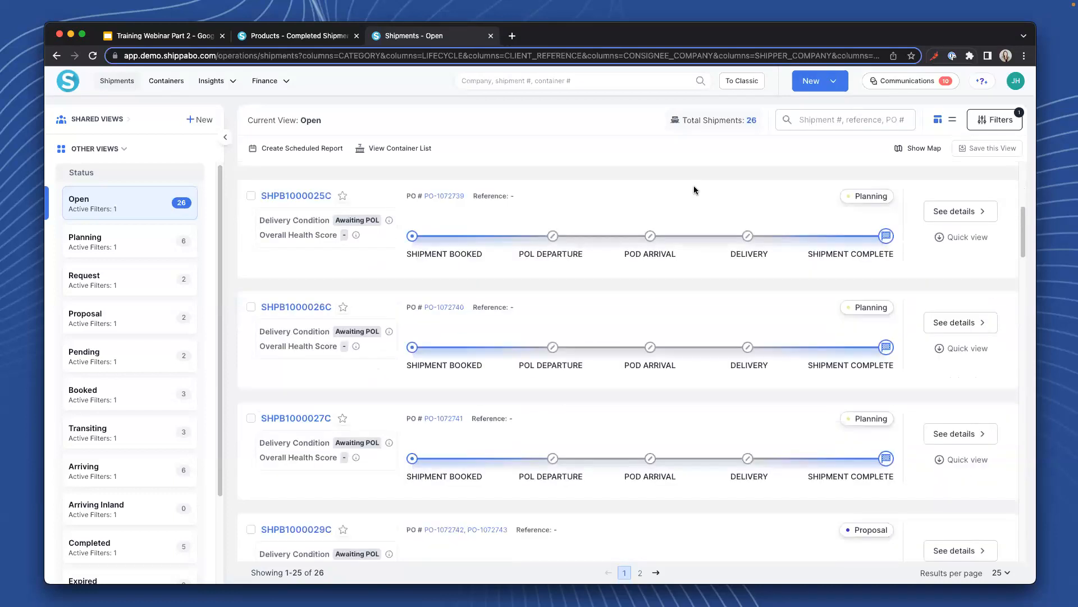
scroll(589, 392, down, 4)
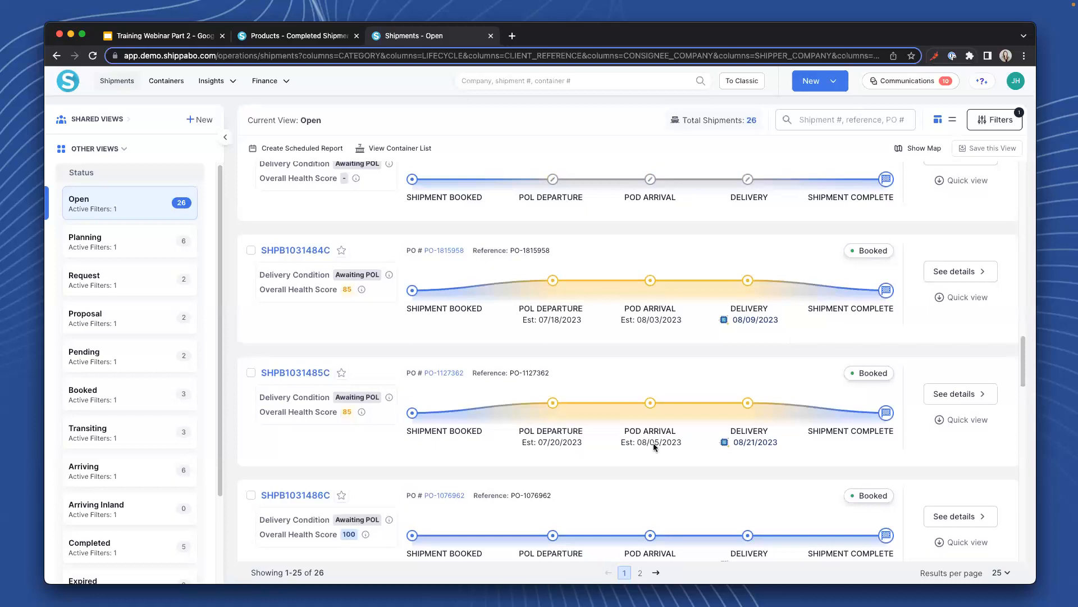
mouse_move(655, 447)
click(956, 421)
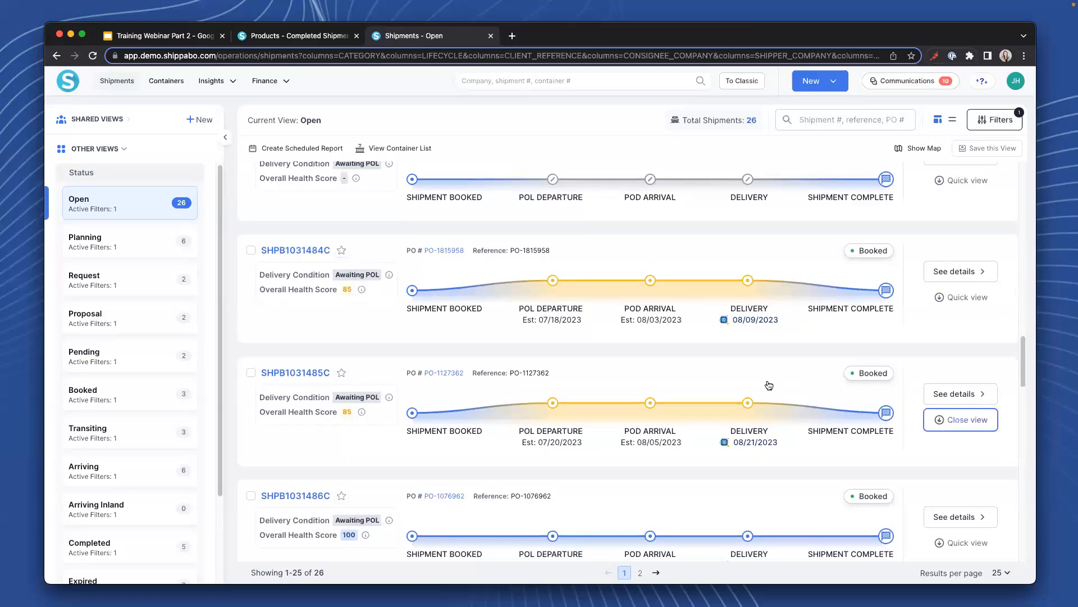
scroll(786, 440, down, 1)
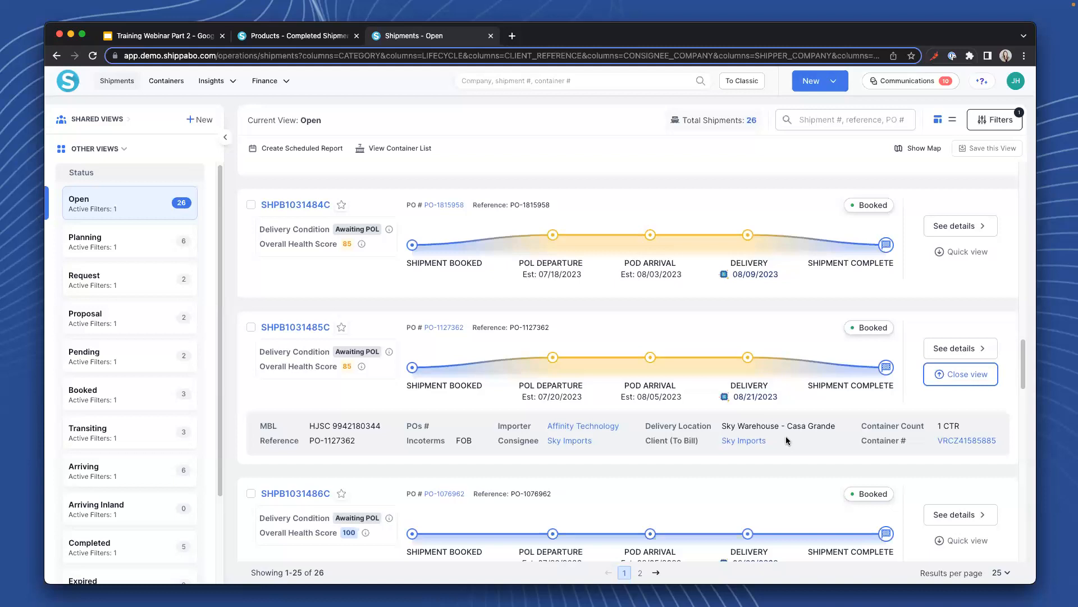
click(967, 354)
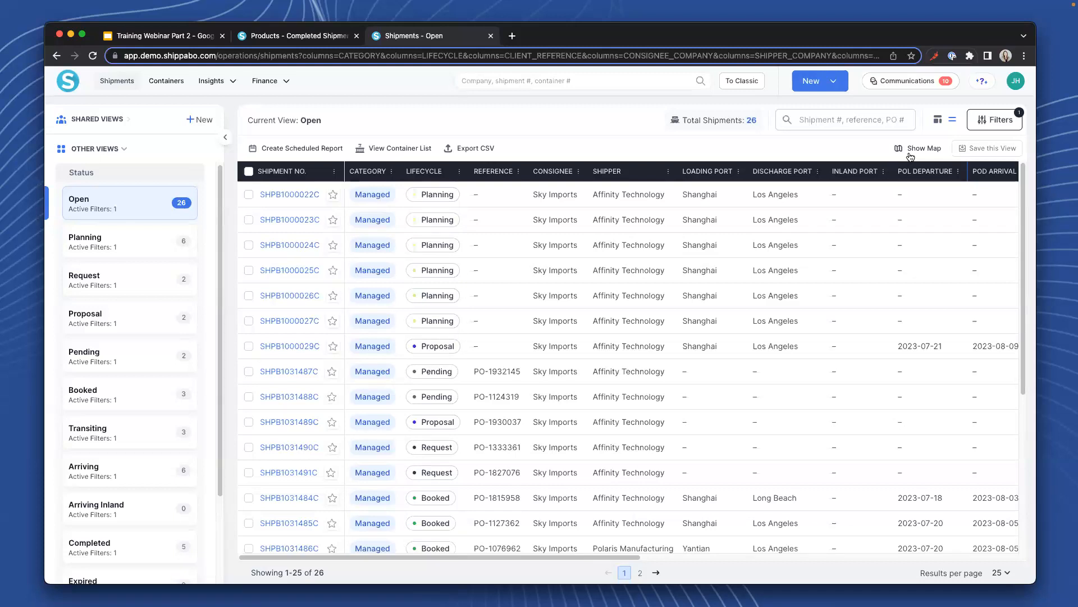
Return the shipments to the table layout, switching to the card layout and back once for comparison.
click(952, 121)
click(953, 122)
click(937, 120)
click(951, 120)
Review the available status views and open the Transiting shipments view.
scroll(158, 339, down, 2)
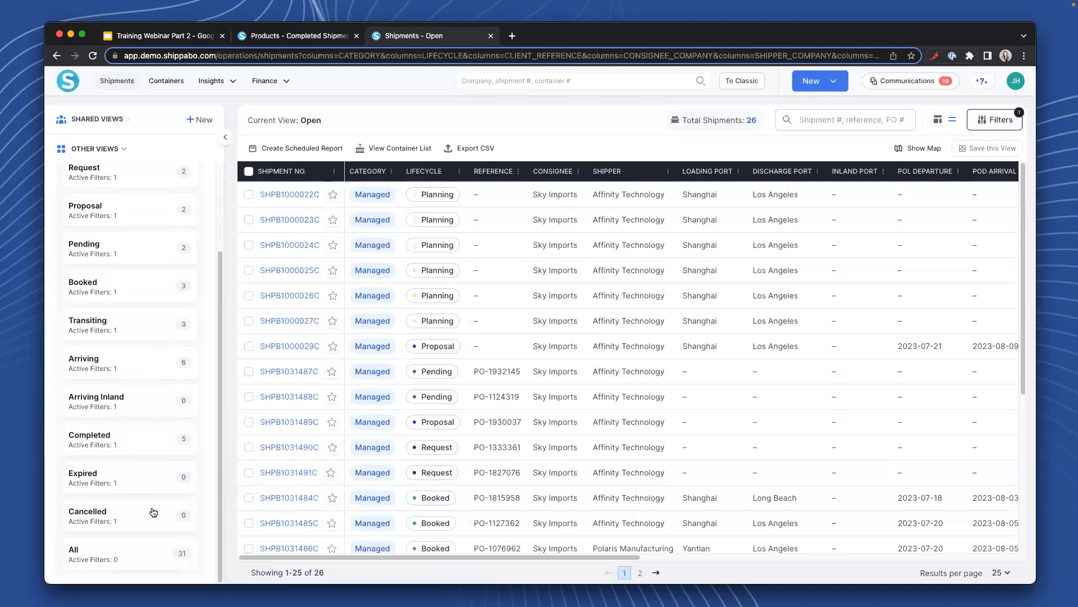
scroll(153, 512, up, 2)
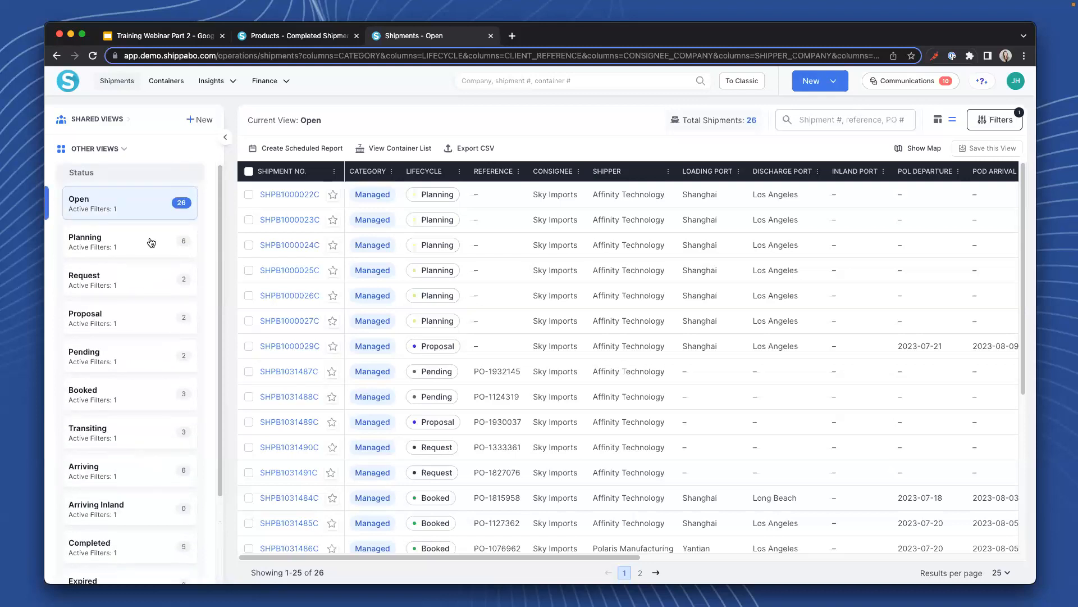
click(128, 436)
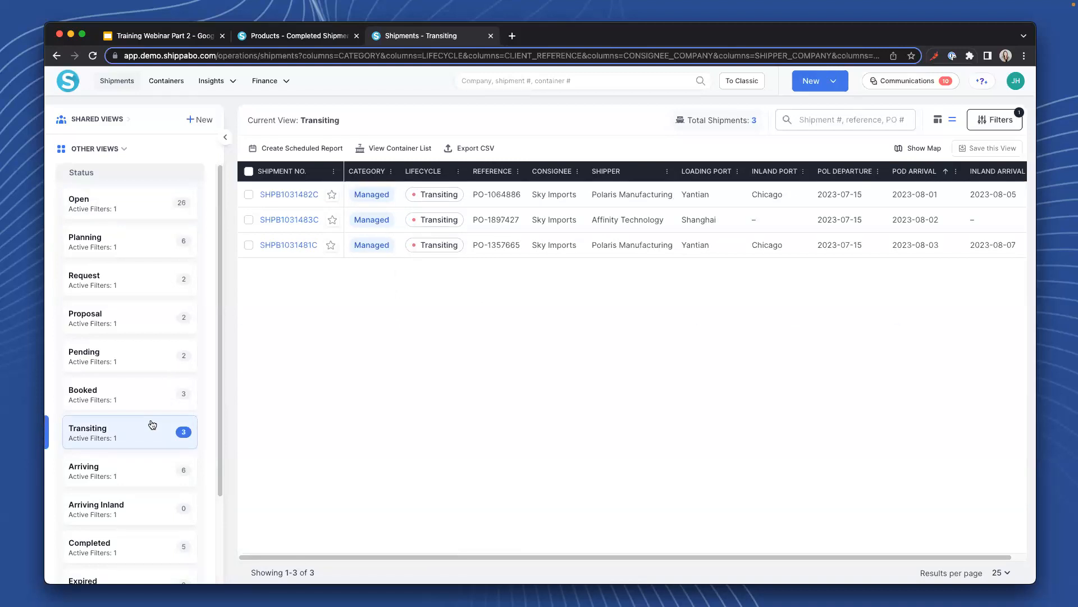
Select only the two Polaris Manufacturing shipments in the Transiting view and create a queue from them.
click(248, 172)
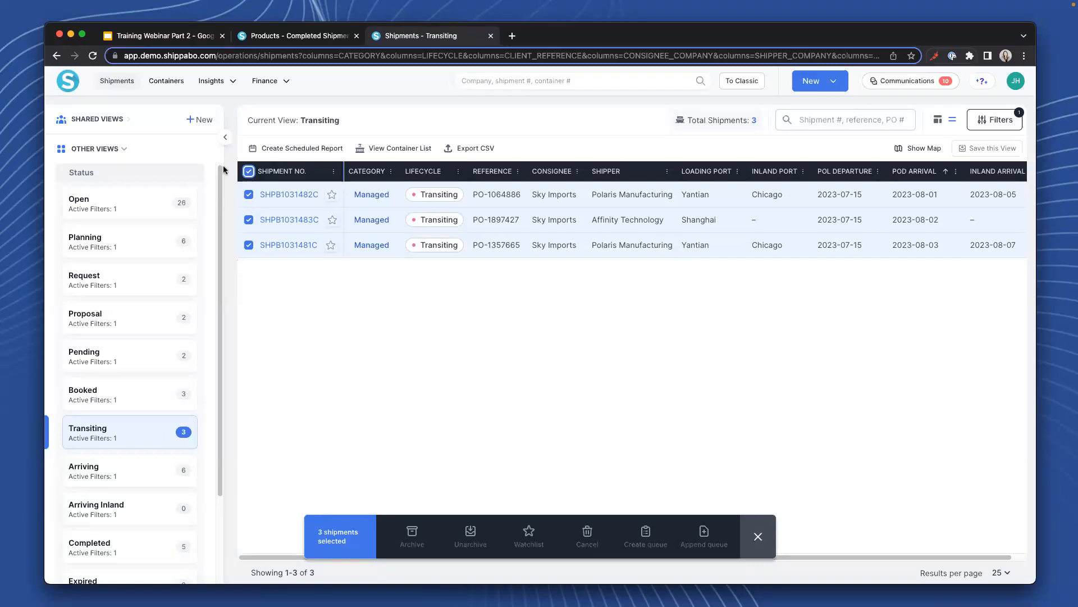
click(249, 172)
click(249, 194)
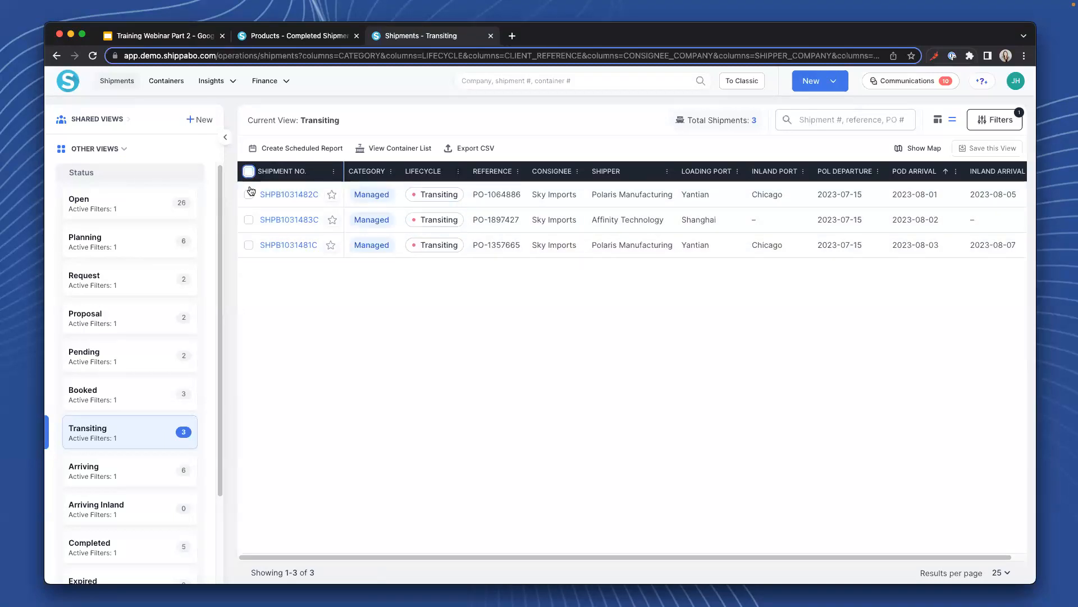
click(248, 245)
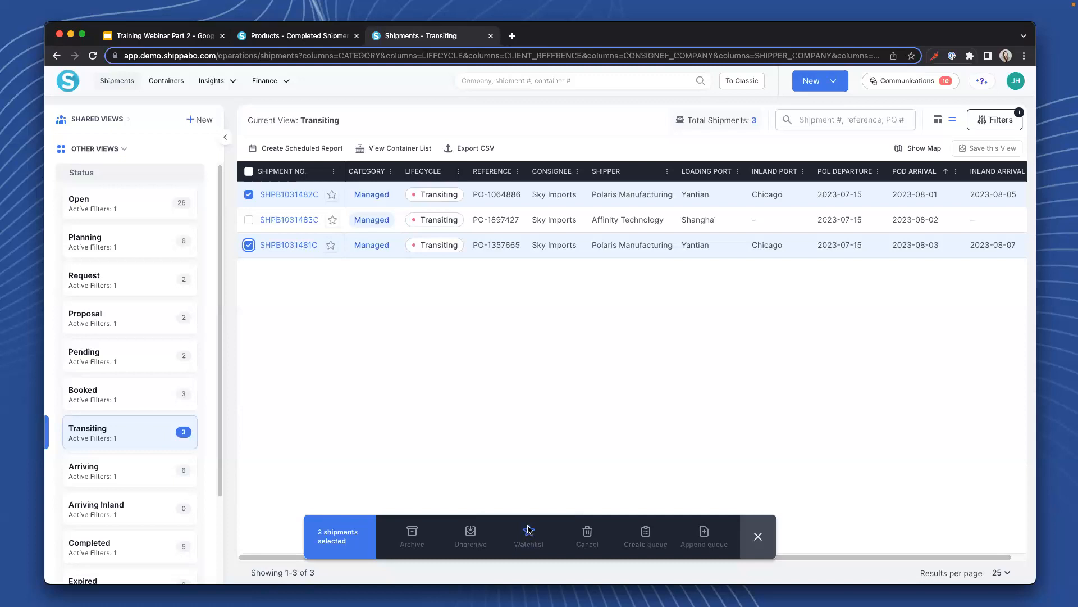
click(647, 535)
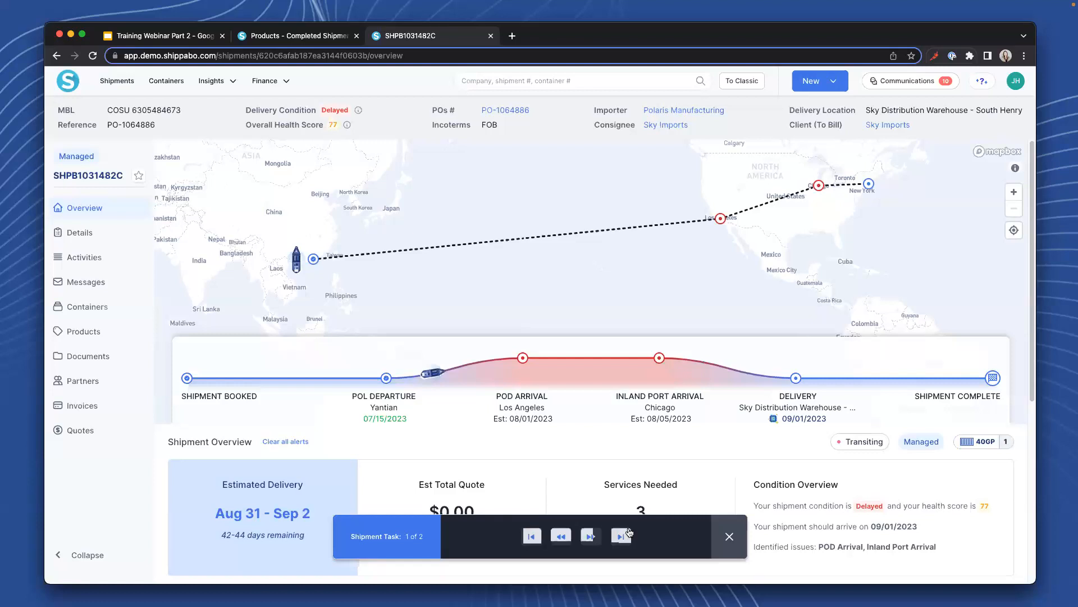
Advance the shipment queue to its second shipment, then close the queue.
click(596, 538)
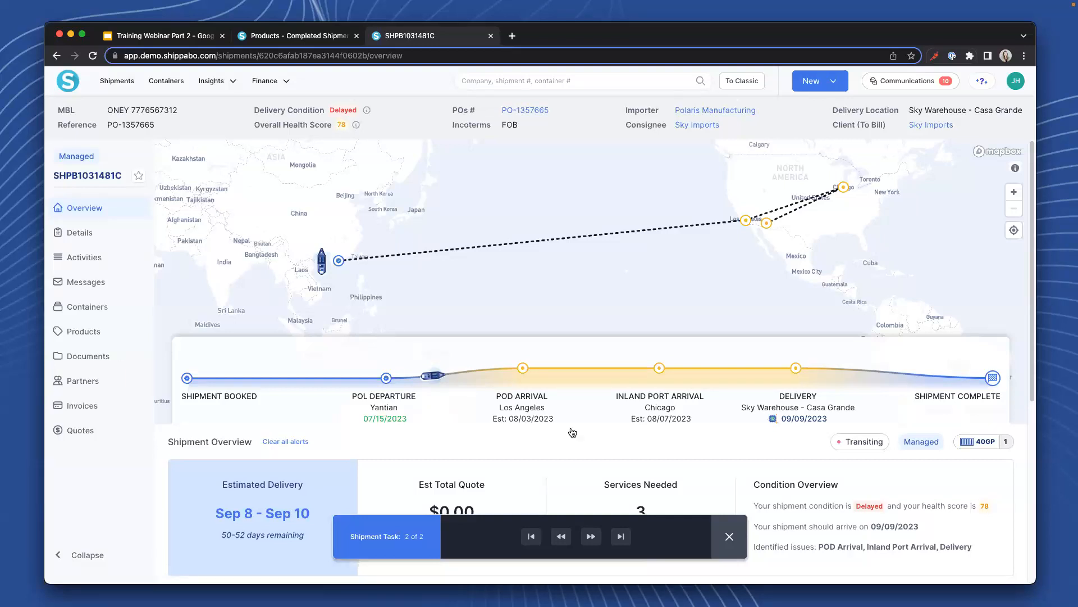
click(730, 537)
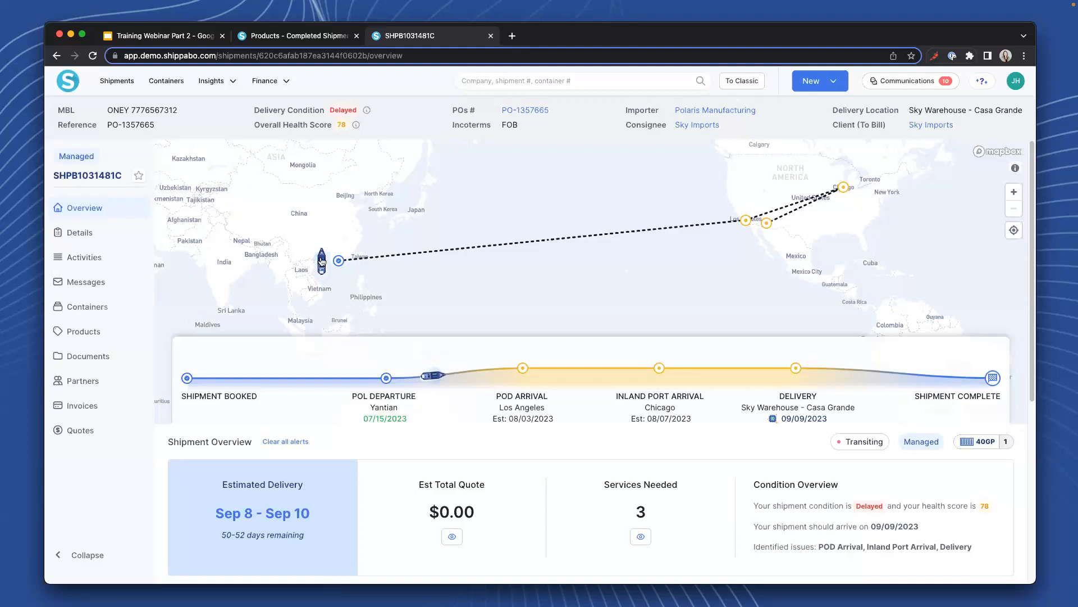
Return to the Open shipments list and show the map above the table.
click(121, 82)
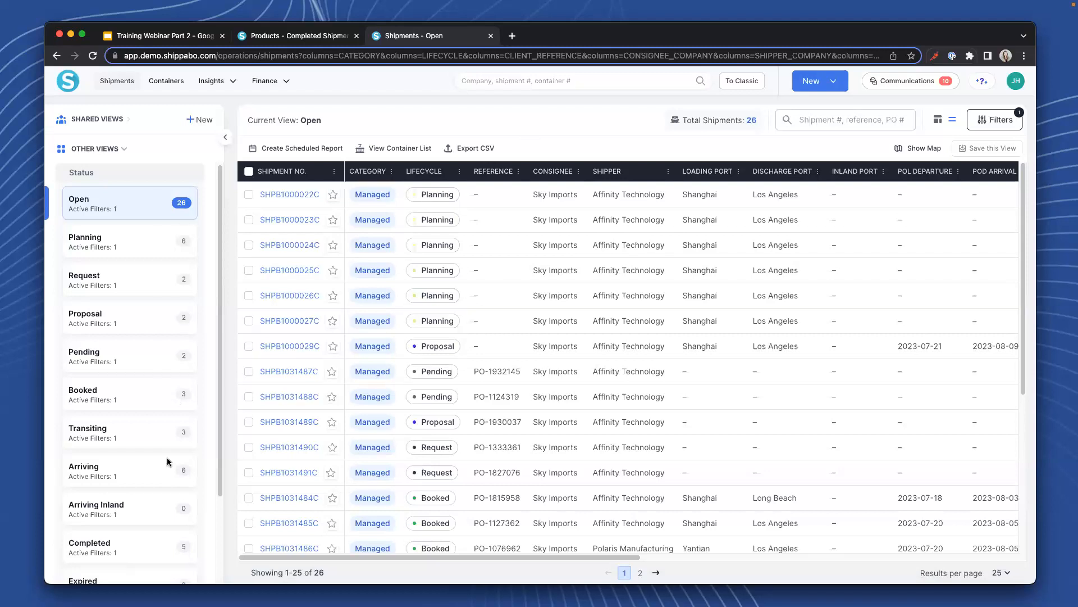
click(917, 148)
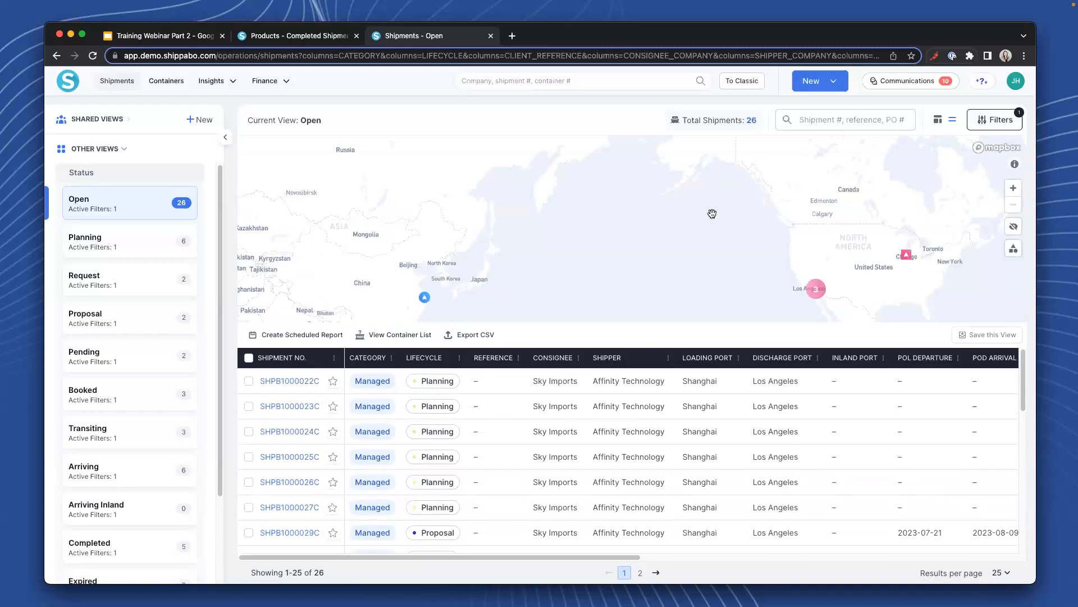
drag(308, 305, 318, 269)
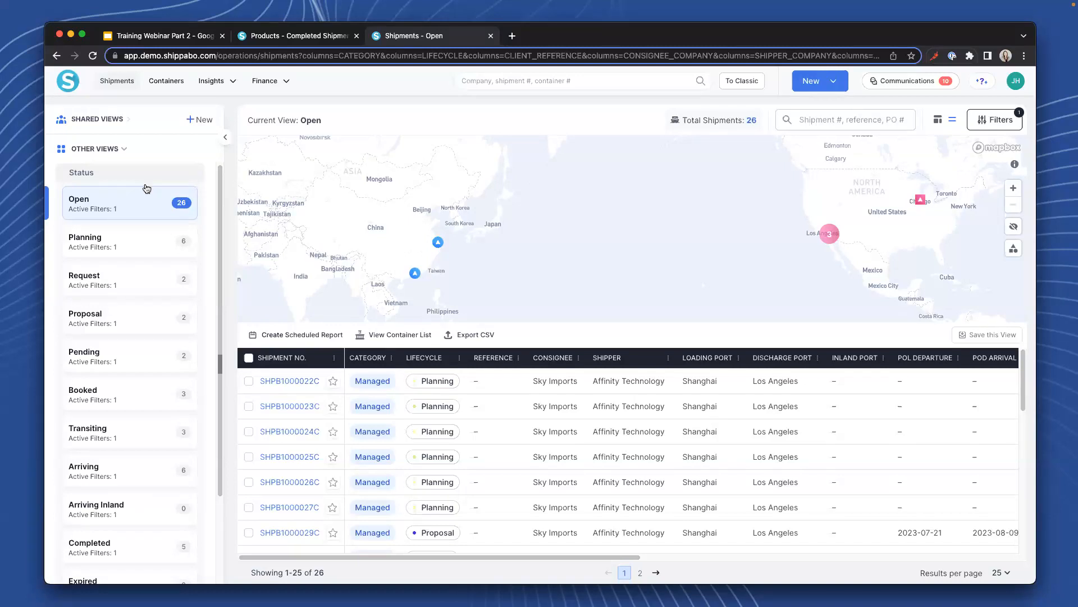
Collapse the Other Views group and expand the Shared Views group.
scroll(127, 382, down, 2)
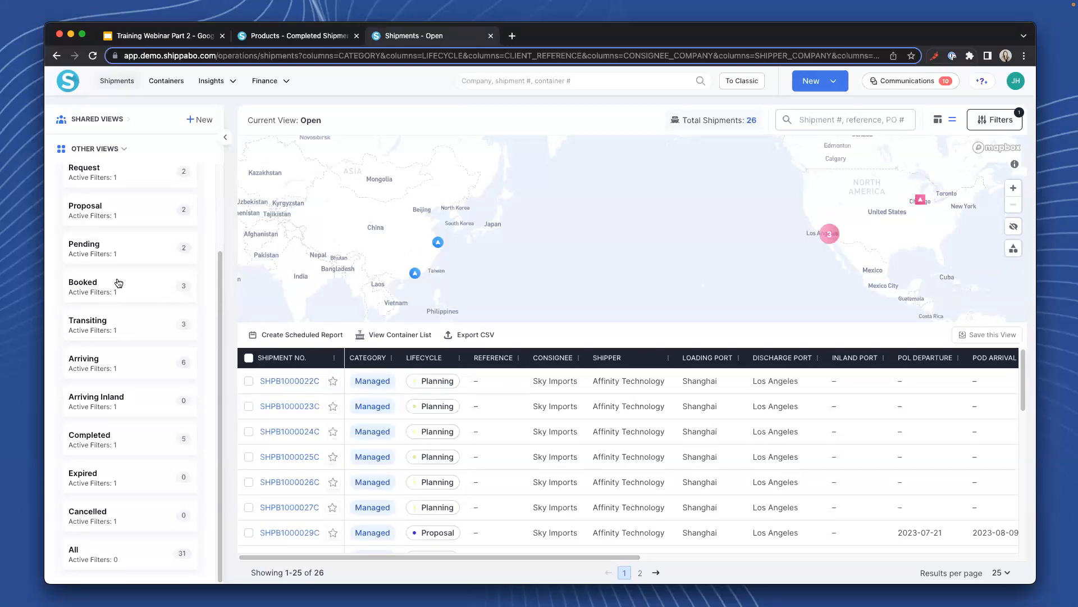
scroll(130, 195, up, 3)
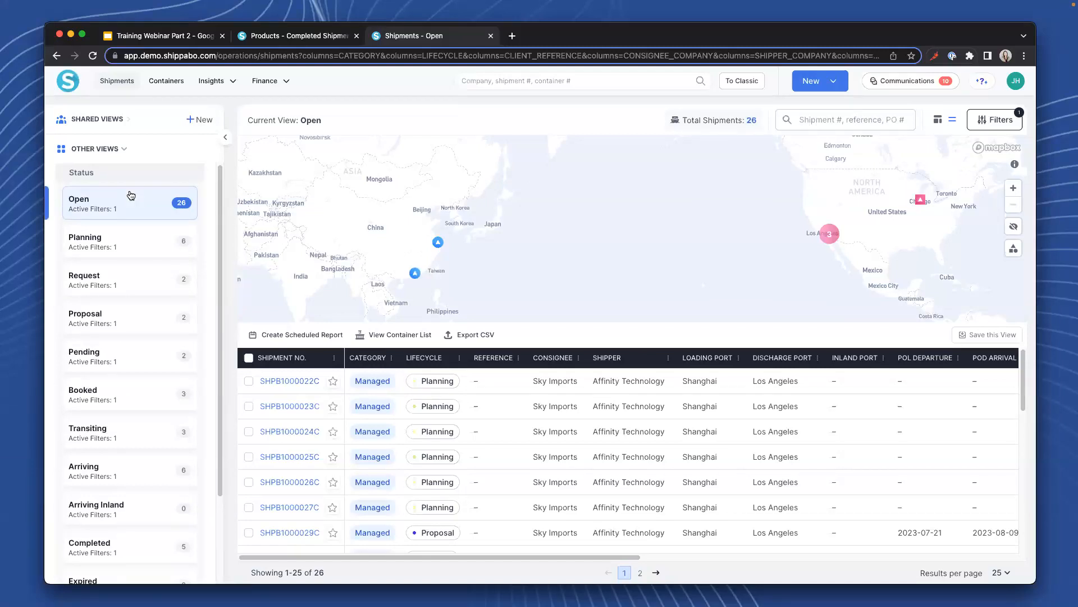
click(123, 149)
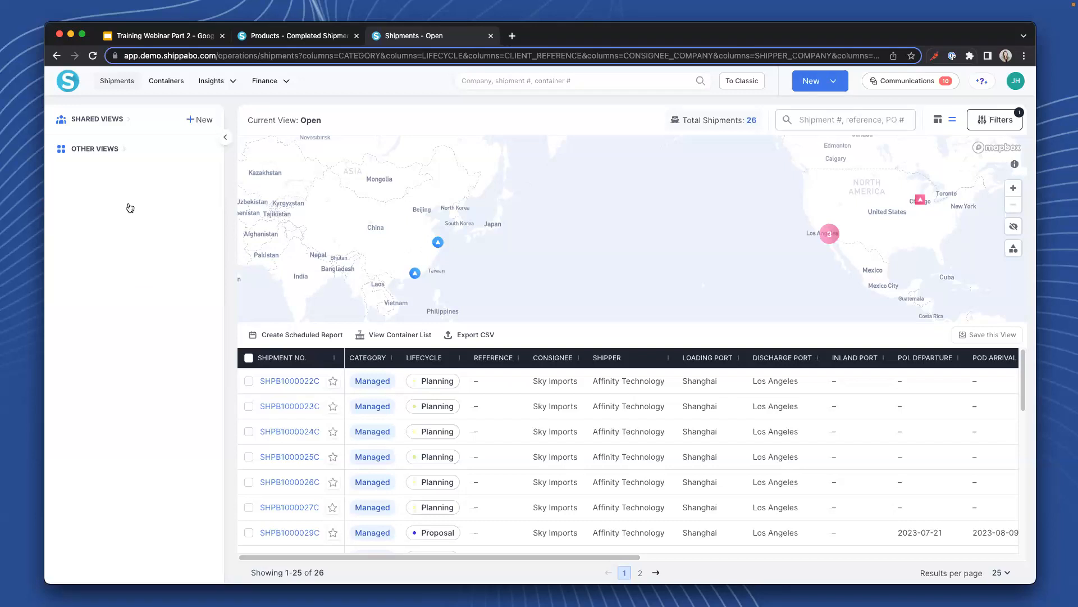
click(123, 121)
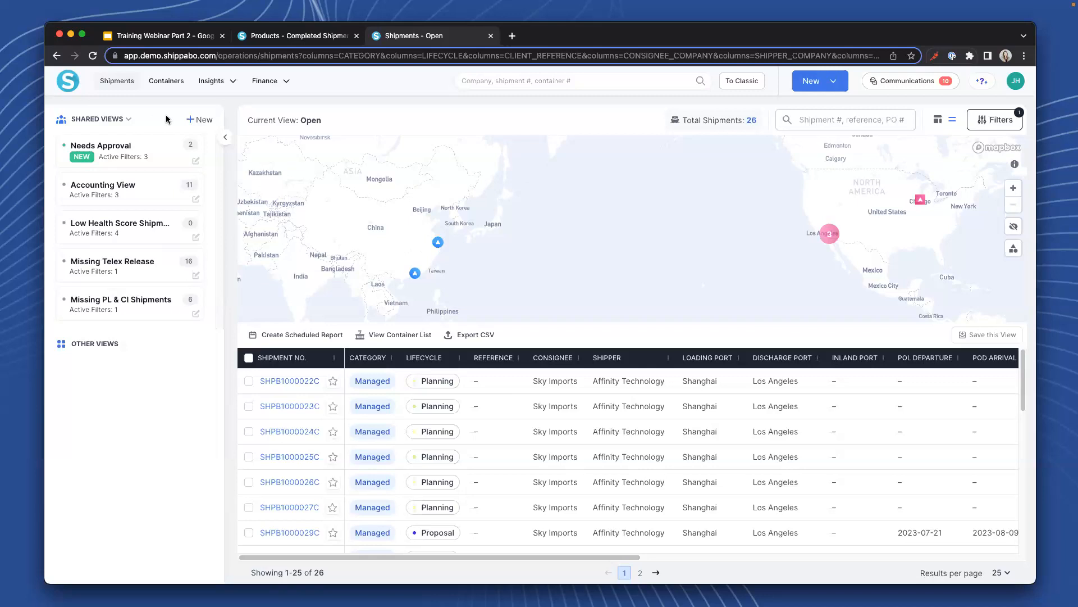
Start a new shared view and examine its general filters and the Telex Release choices under Docs / Releases.
click(203, 119)
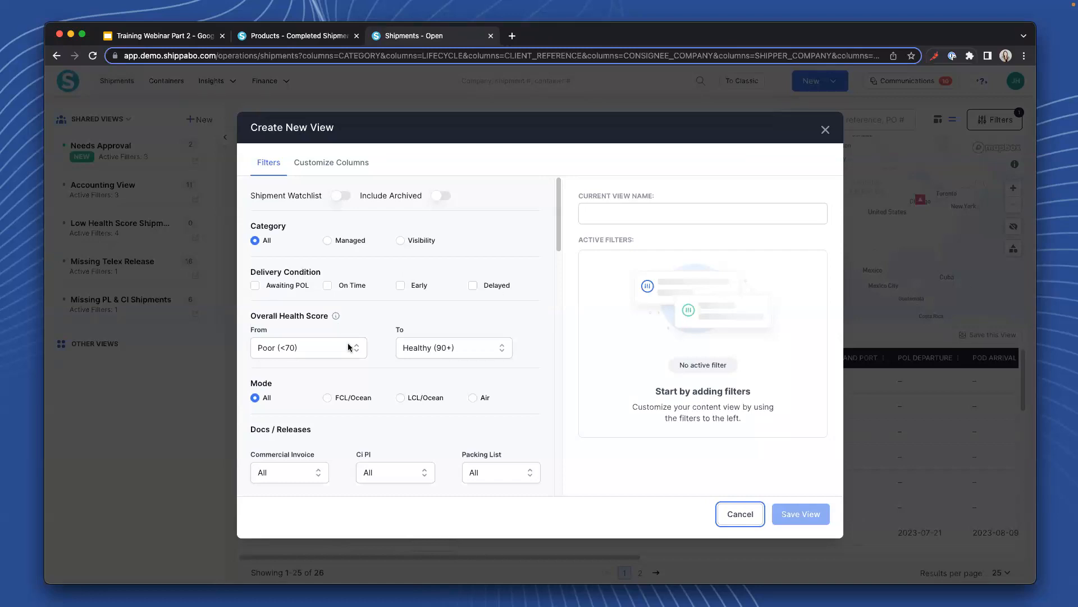
scroll(430, 318, down, 2)
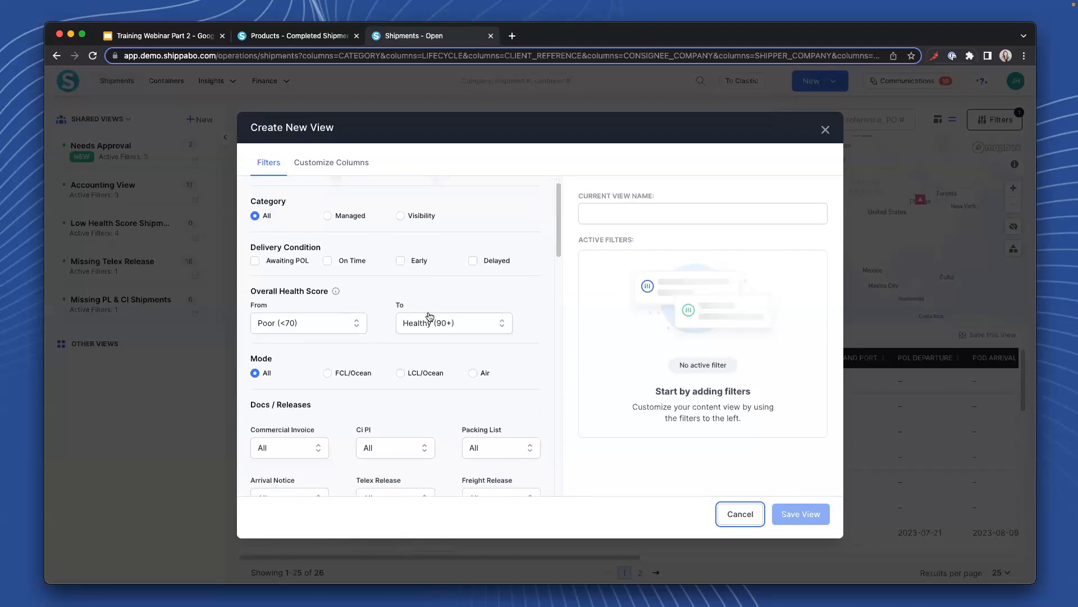
scroll(430, 318, down, 6)
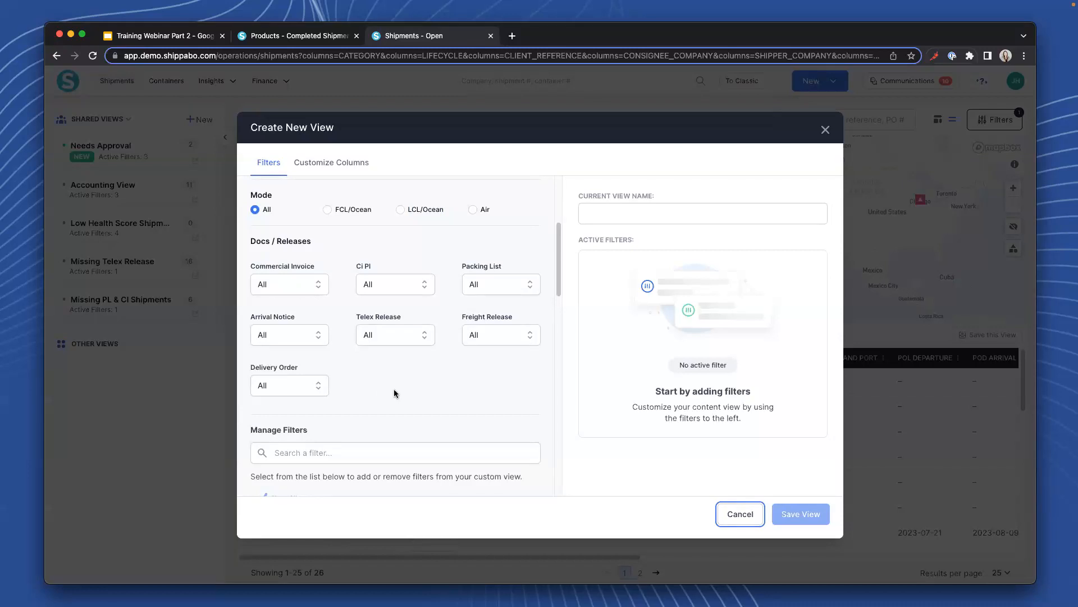
click(404, 335)
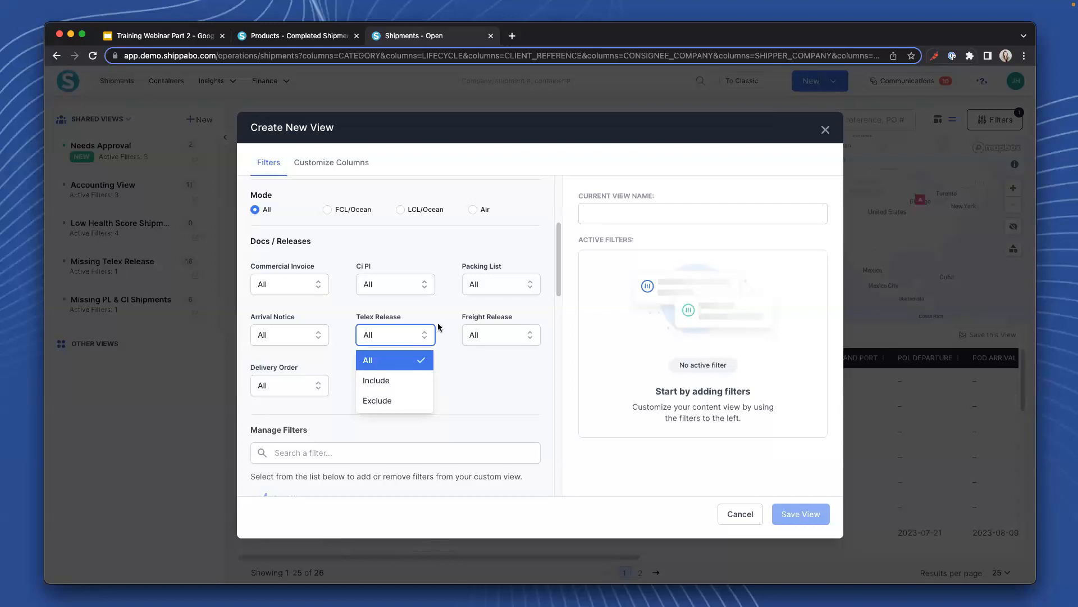
click(440, 304)
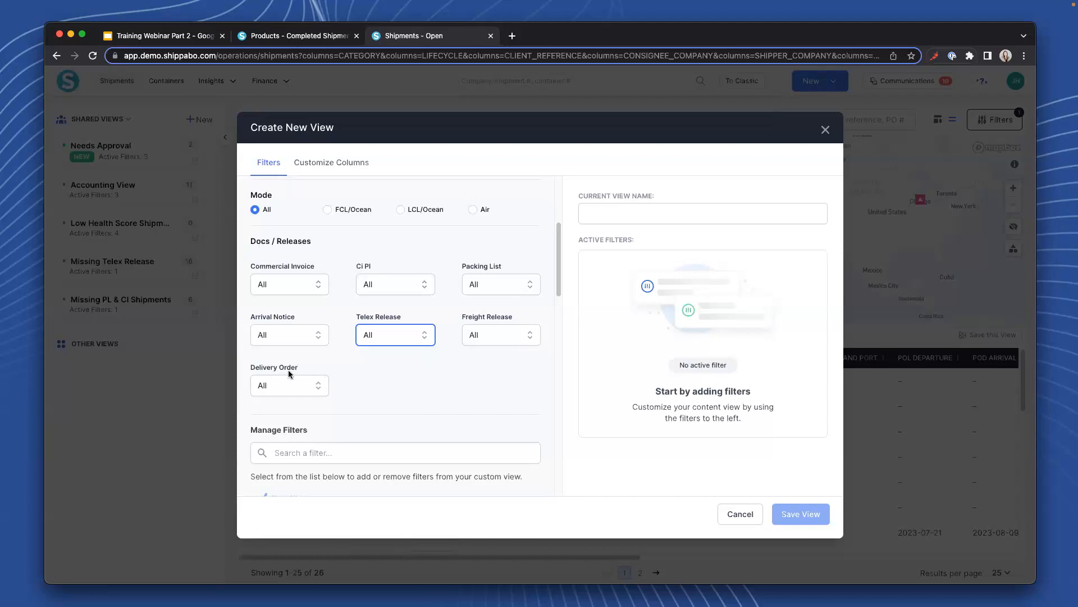
click(397, 339)
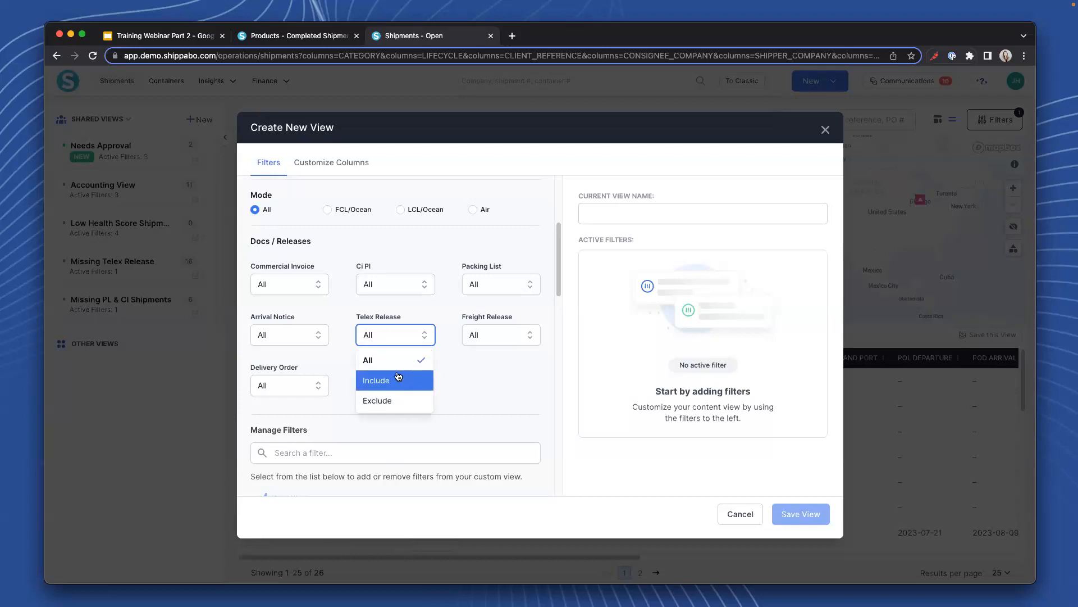
click(441, 350)
Examine the Pricing, Compliance, Delivery, Tracking and Booking filters available under Manage Filters.
scroll(441, 351, down, 5)
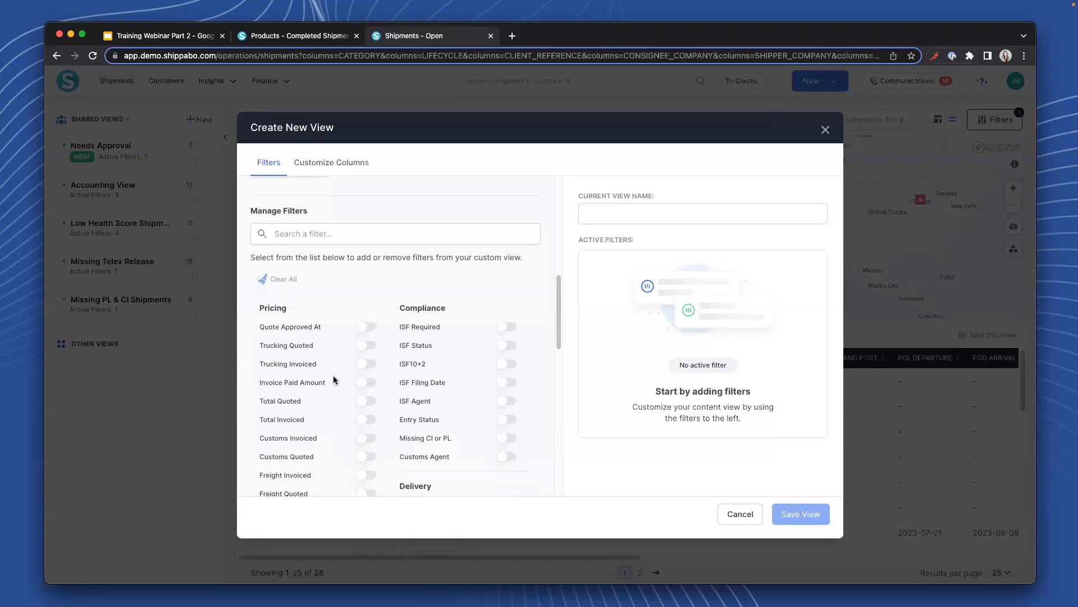
scroll(385, 398, down, 2)
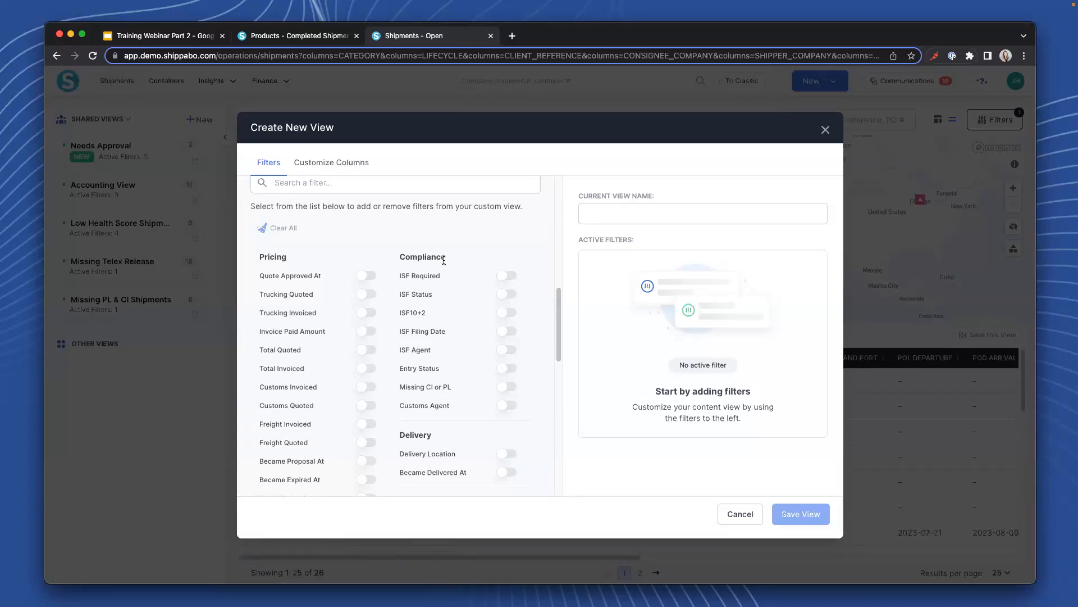
scroll(398, 386, down, 1)
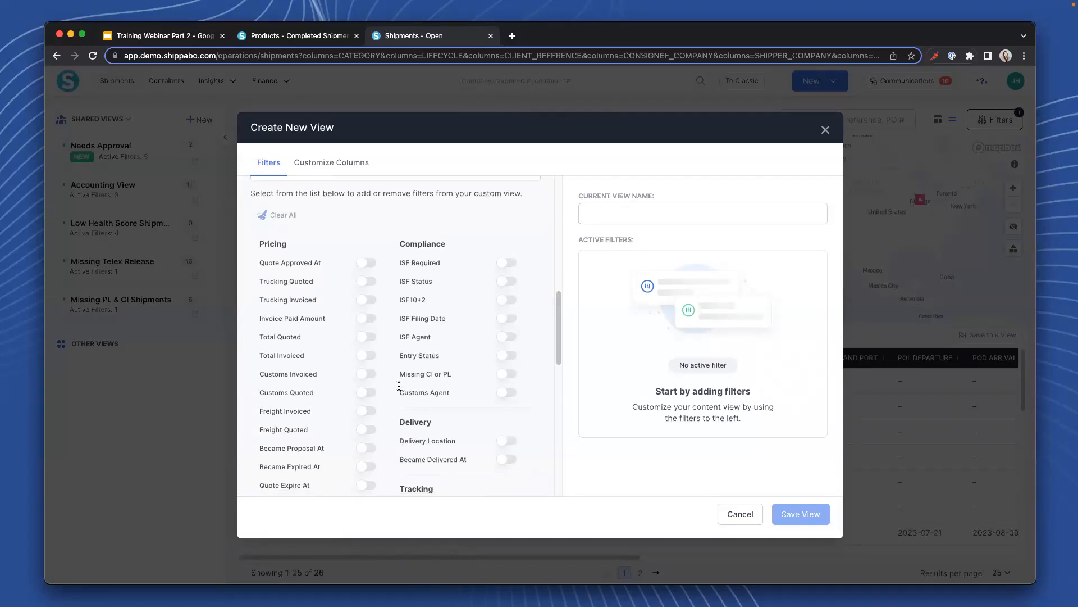
scroll(398, 385, down, 3)
scroll(399, 386, down, 3)
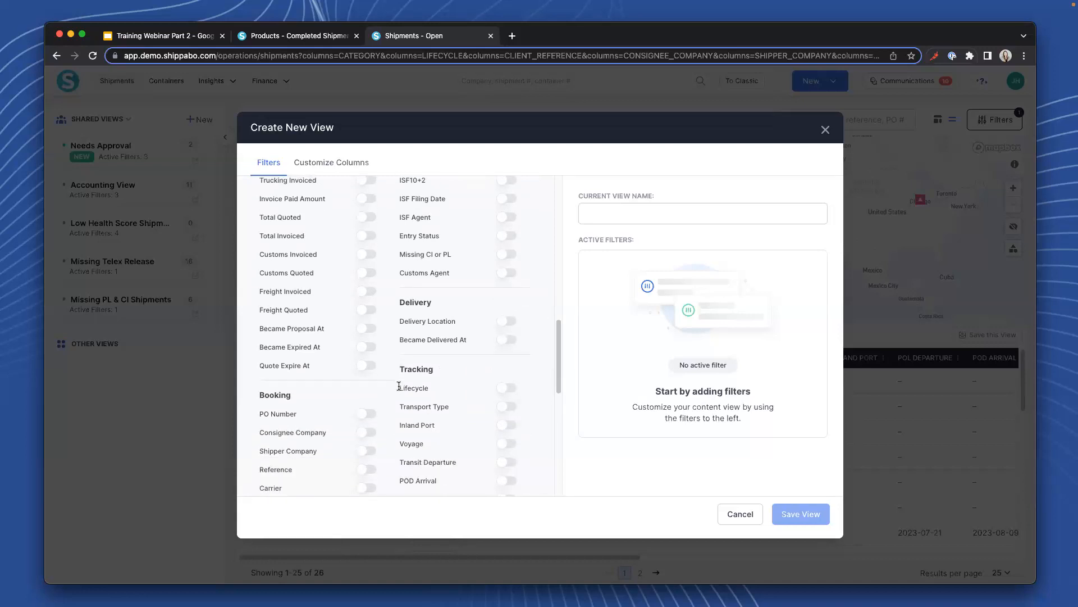
scroll(399, 386, down, 1)
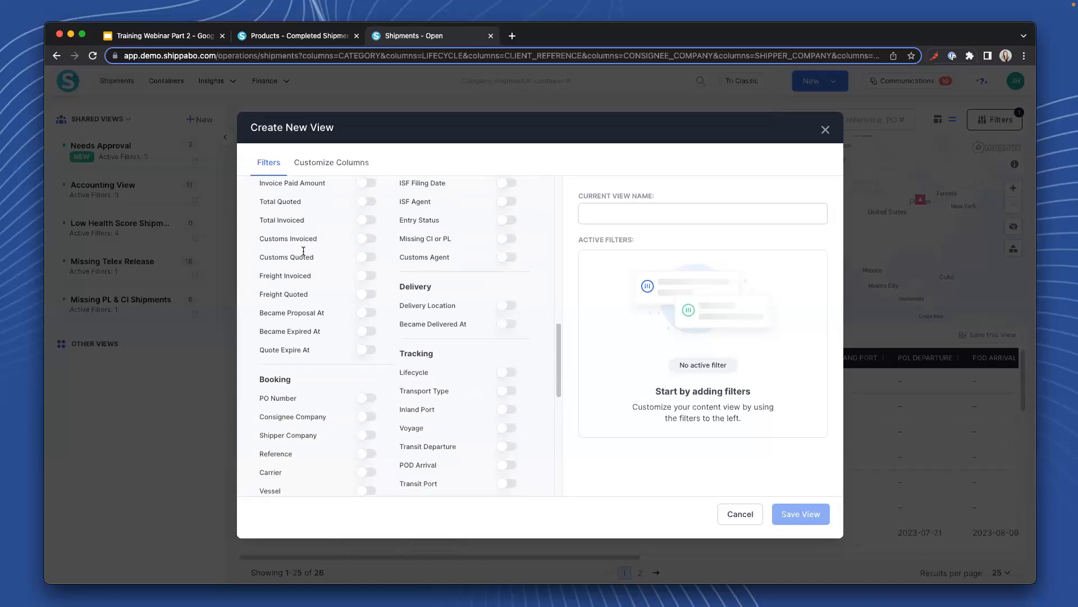
scroll(303, 250, up, 10)
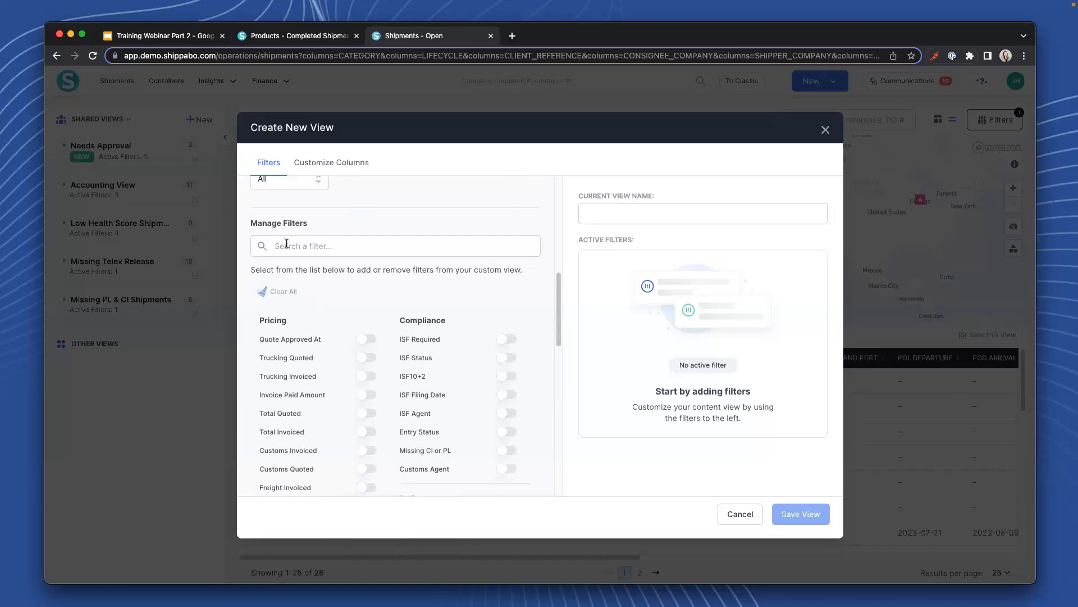
scroll(305, 379, down, 10)
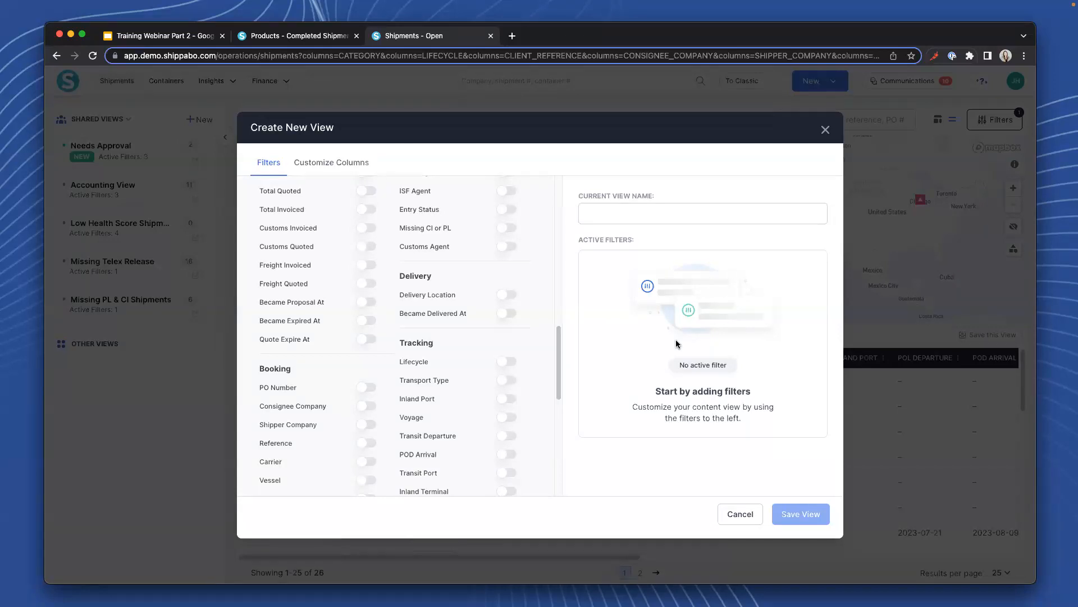
scroll(378, 311, up, 8)
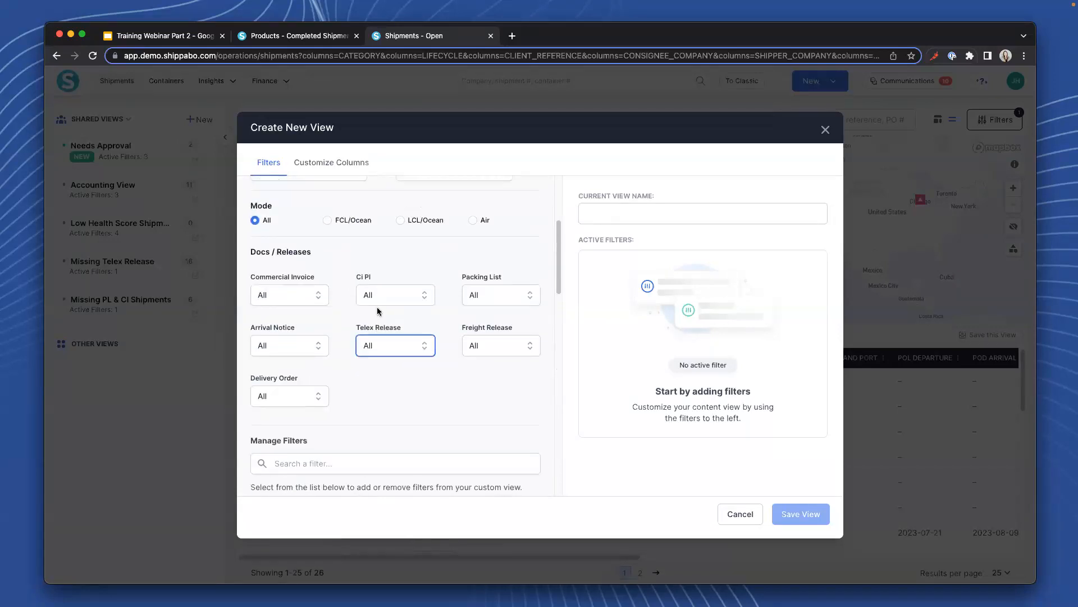
scroll(342, 258, up, 4)
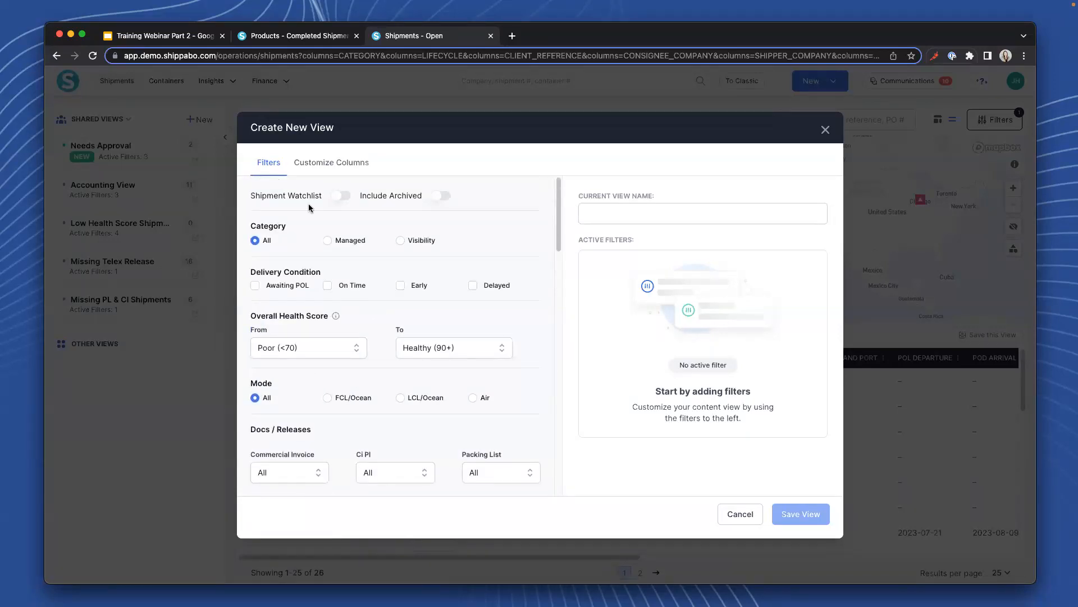
Compare the columns offered for the new view with its list of available filters.
click(323, 164)
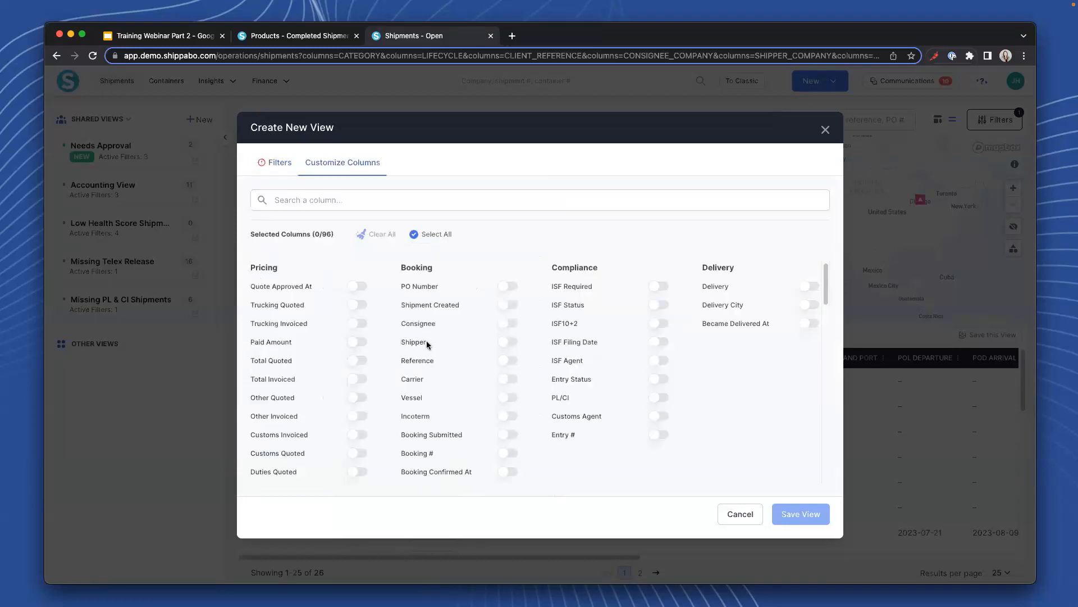
scroll(411, 417, down, 5)
scroll(413, 418, down, 5)
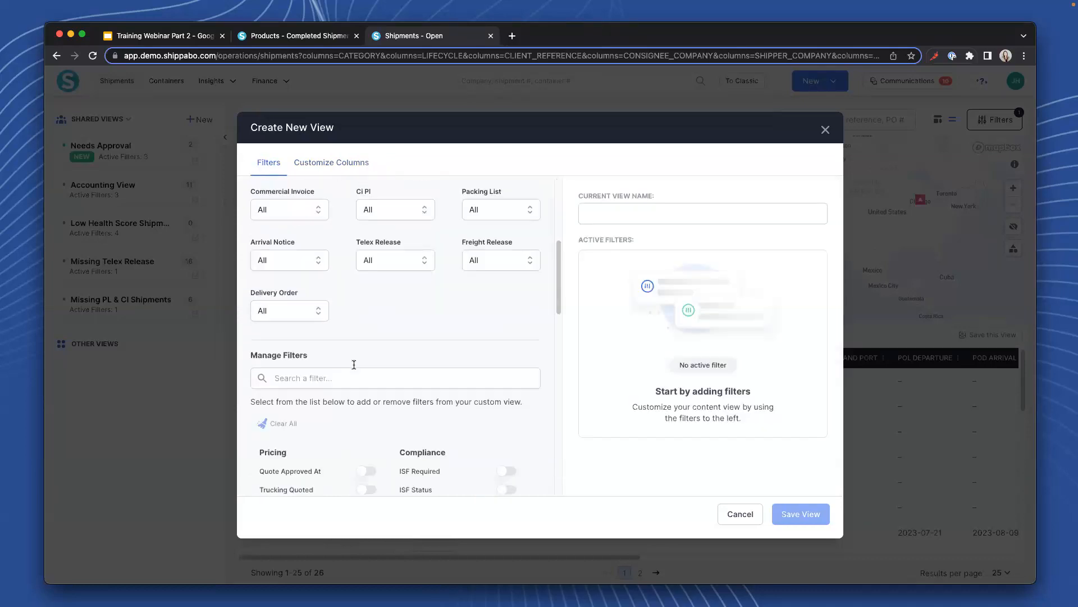
scroll(354, 365, down, 5)
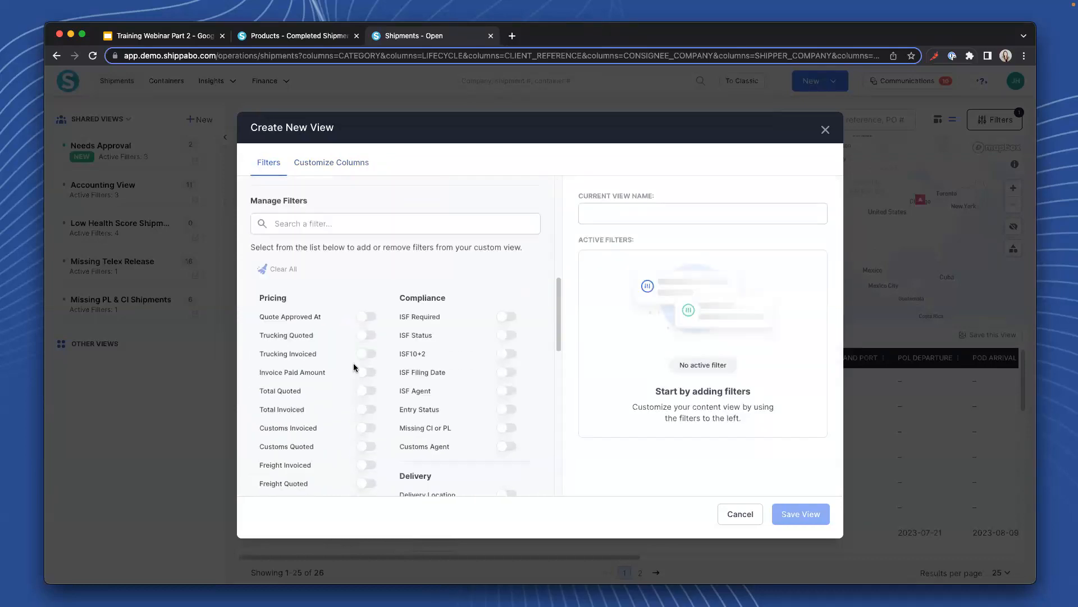
scroll(354, 368, down, 1)
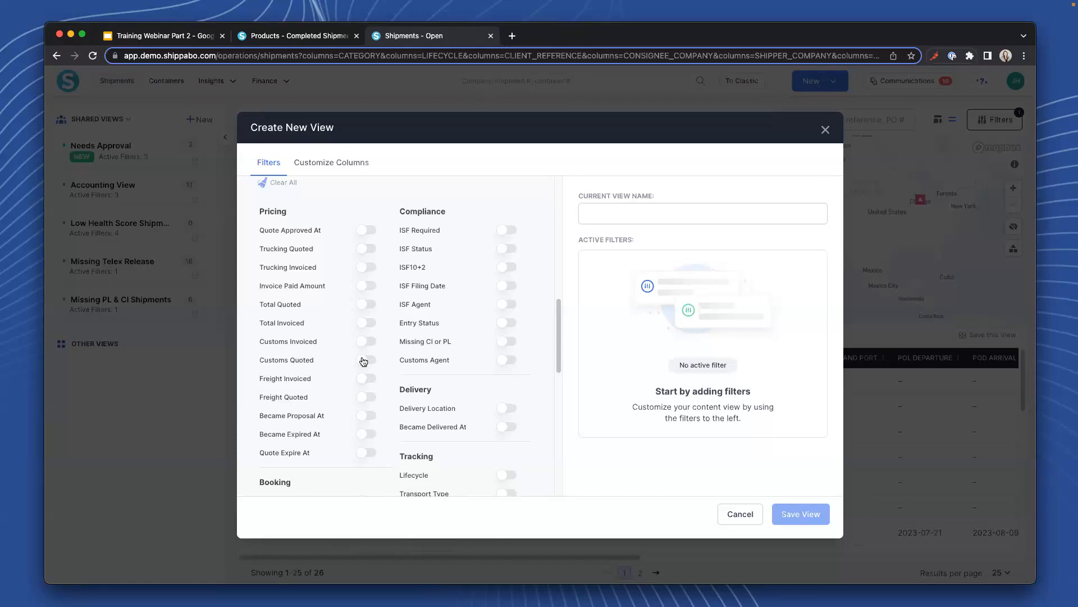
click(330, 164)
scroll(470, 378, up, 10)
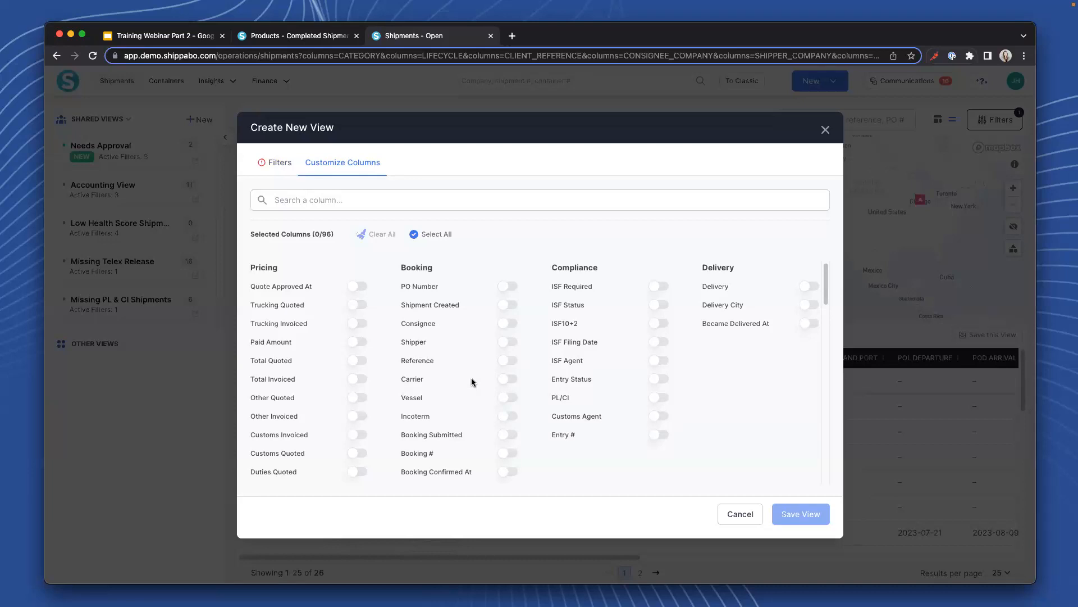
click(276, 163)
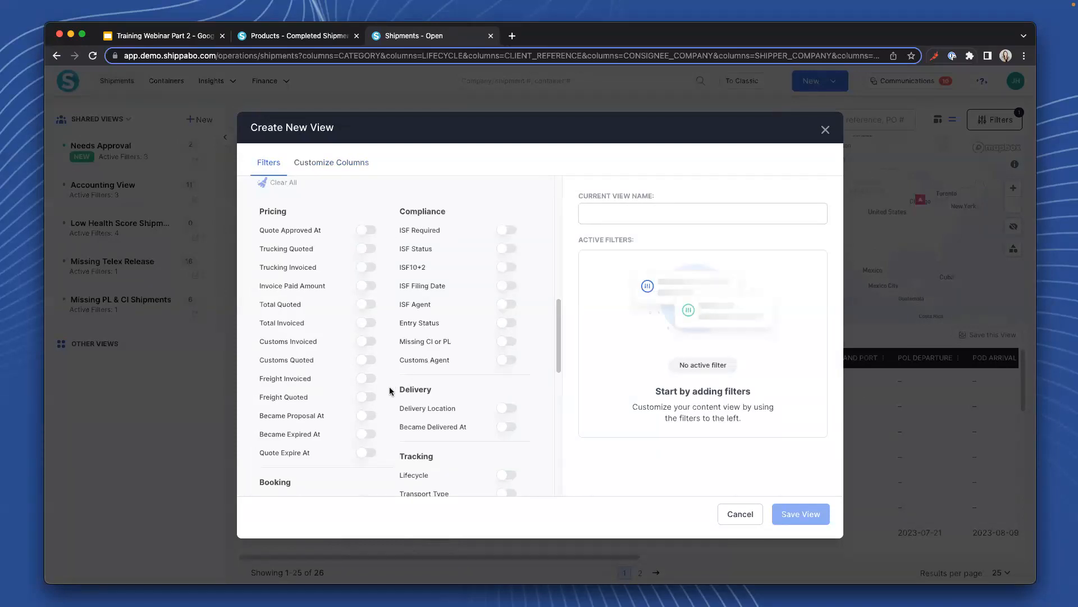
Search the available filters for "consi" and add the Consignee Company filter to the new view.
scroll(371, 404, up, 5)
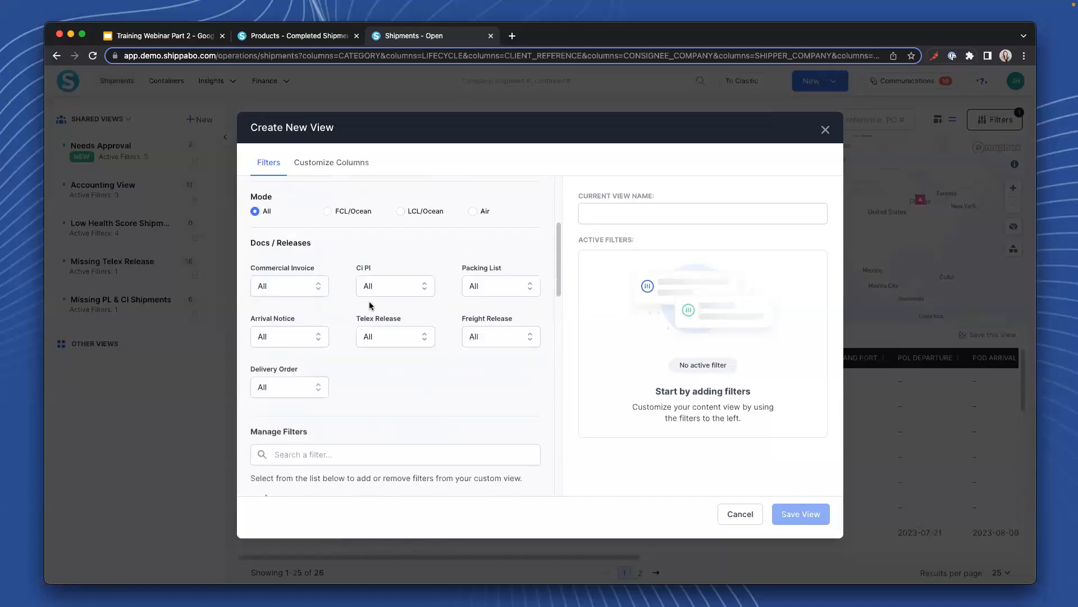
click(323, 454)
text(c)
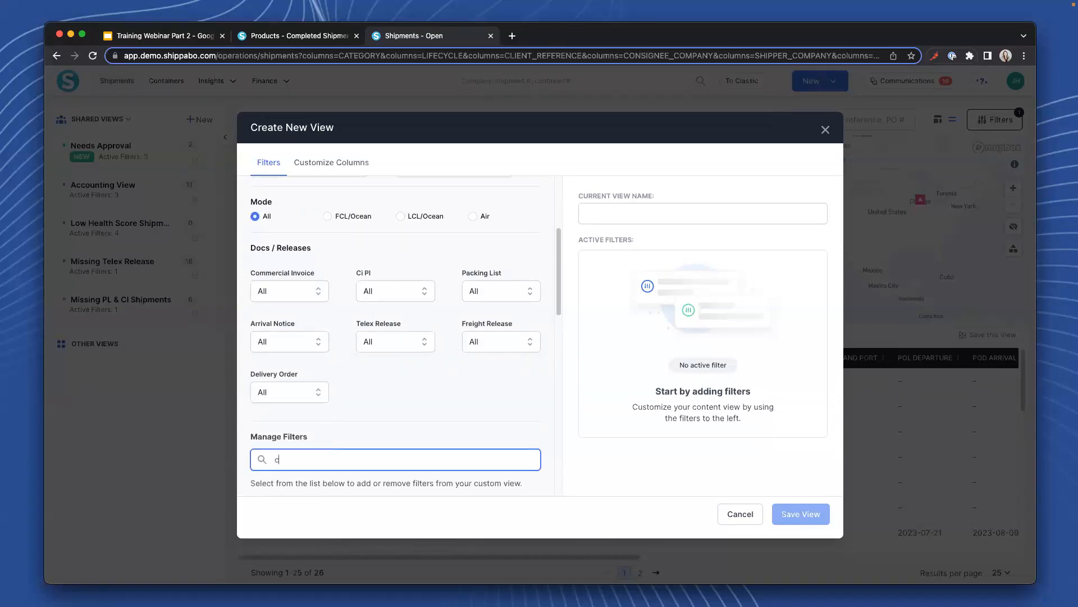
text(onsi)
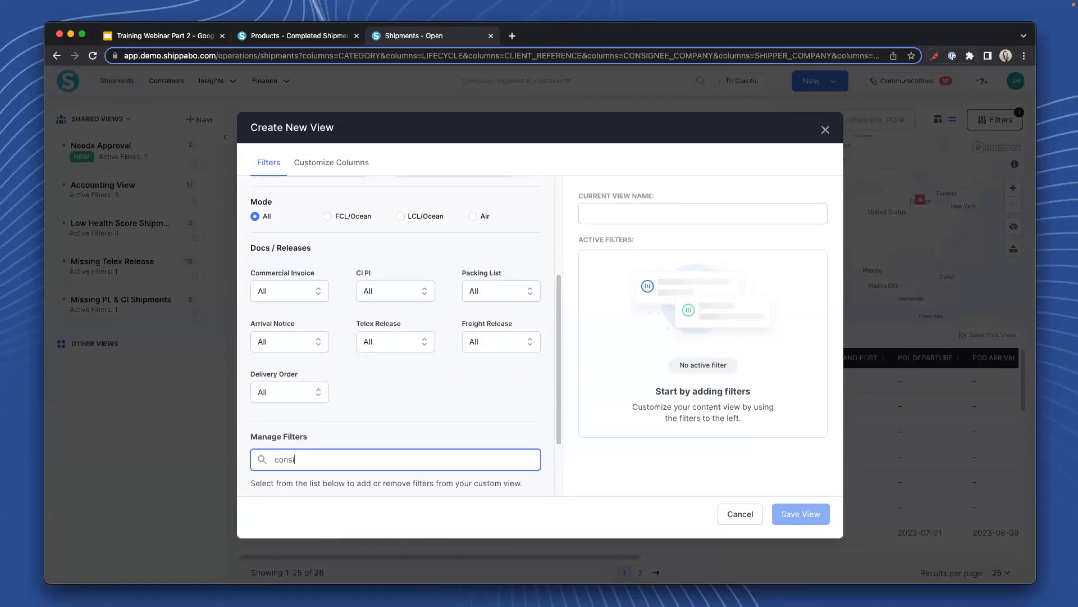
scroll(320, 467, down, 3)
click(366, 459)
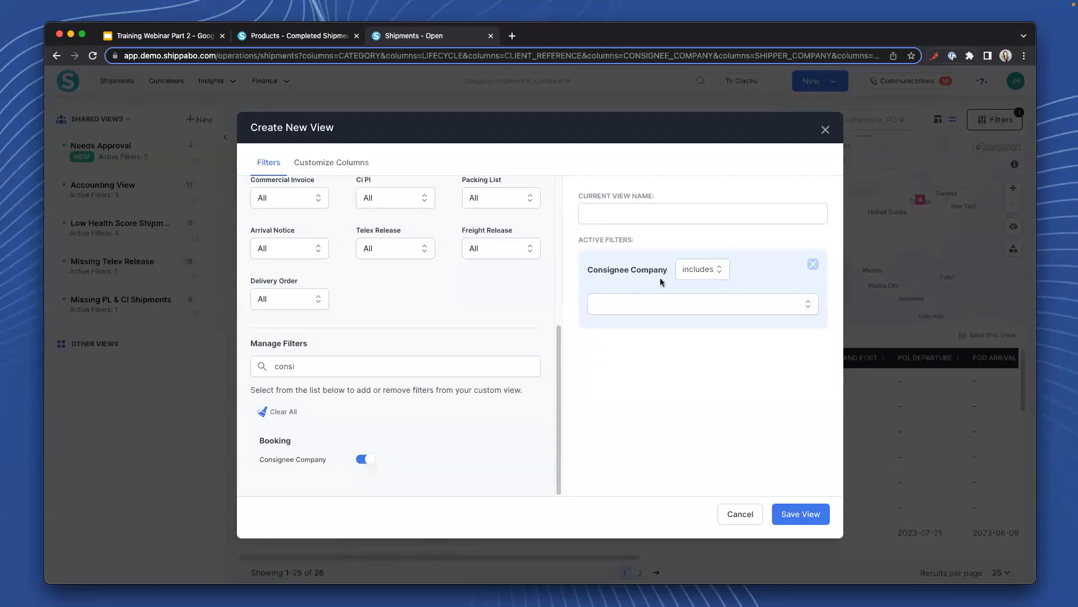
Review the new view's column choices and active filters, then close it without saving.
click(362, 162)
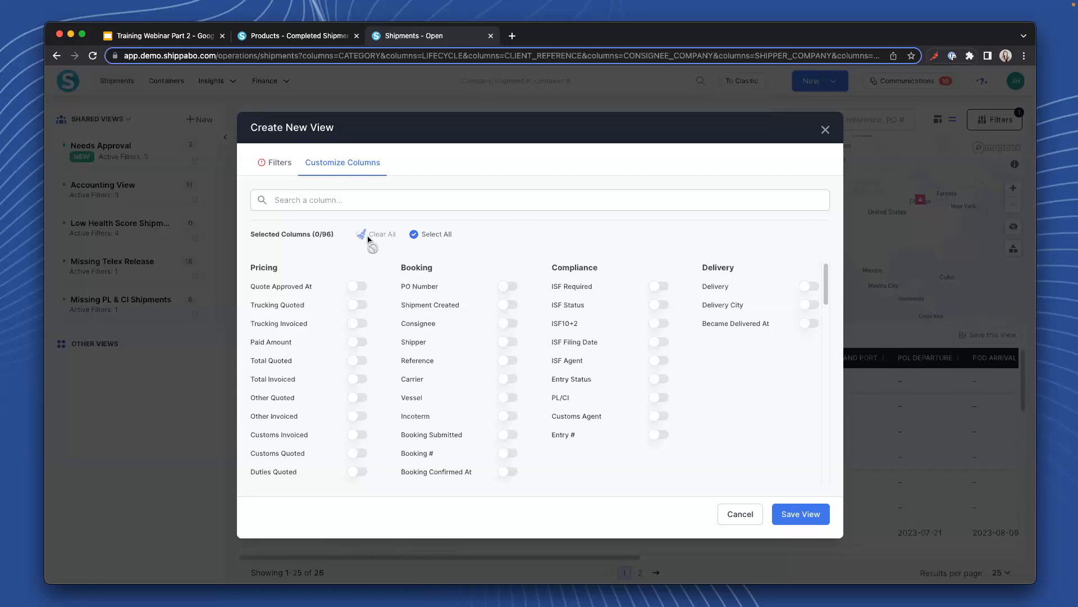
click(276, 162)
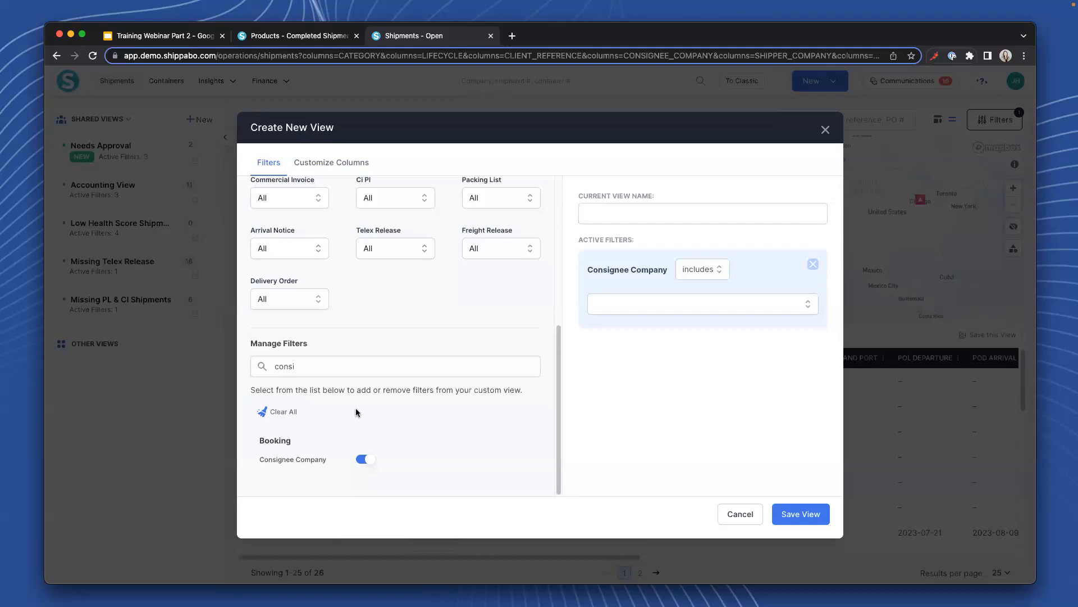
click(824, 130)
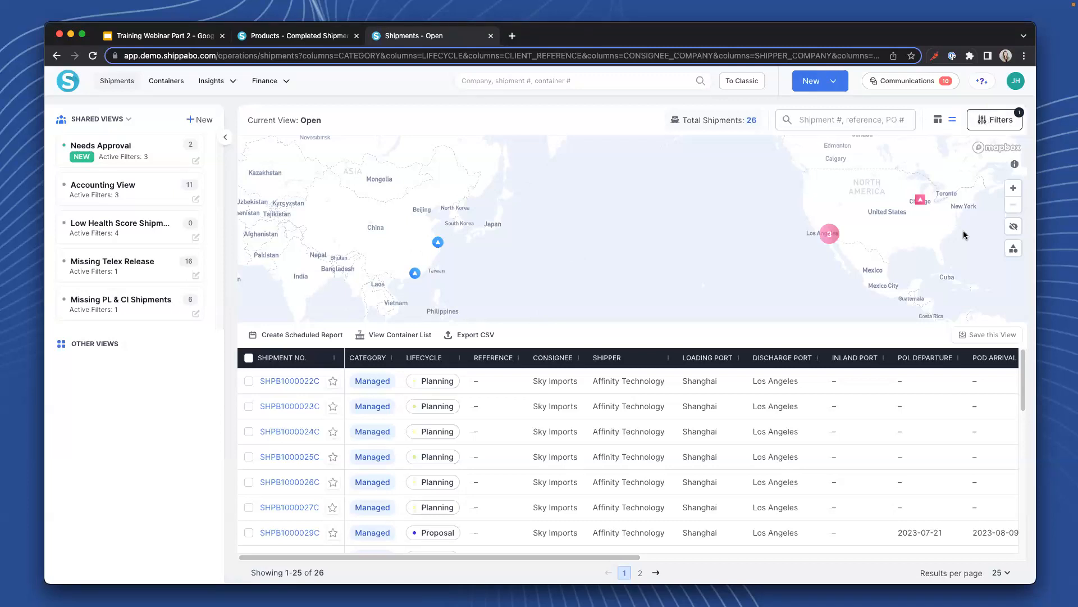
Review the Open view's active Lifecycle filter and the other filter options, then close the filters unchanged.
click(995, 120)
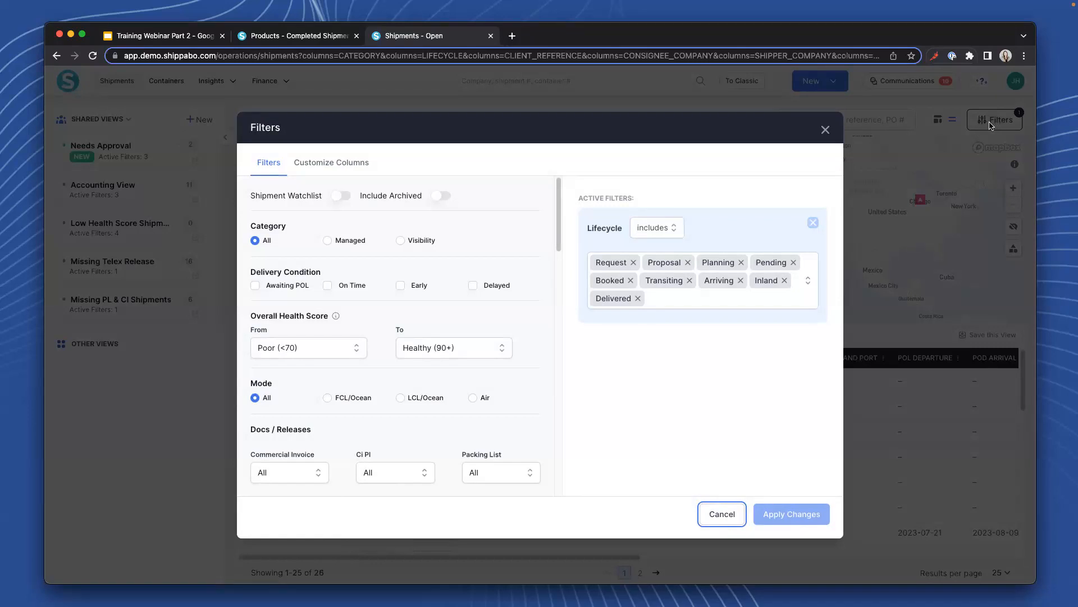
scroll(374, 389, down, 5)
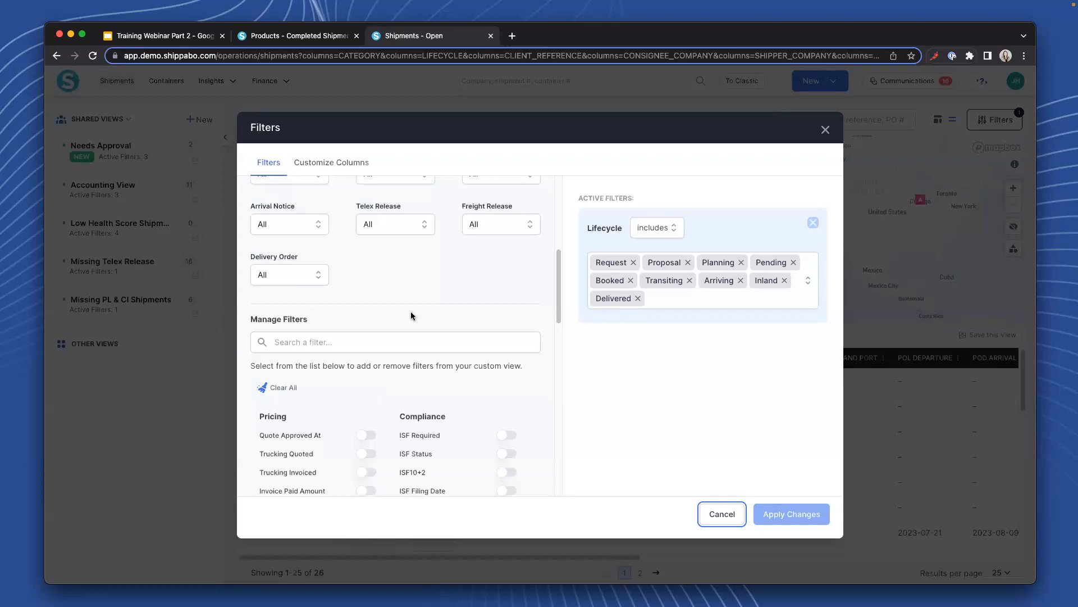
scroll(415, 303, up, 2)
scroll(416, 300, up, 5)
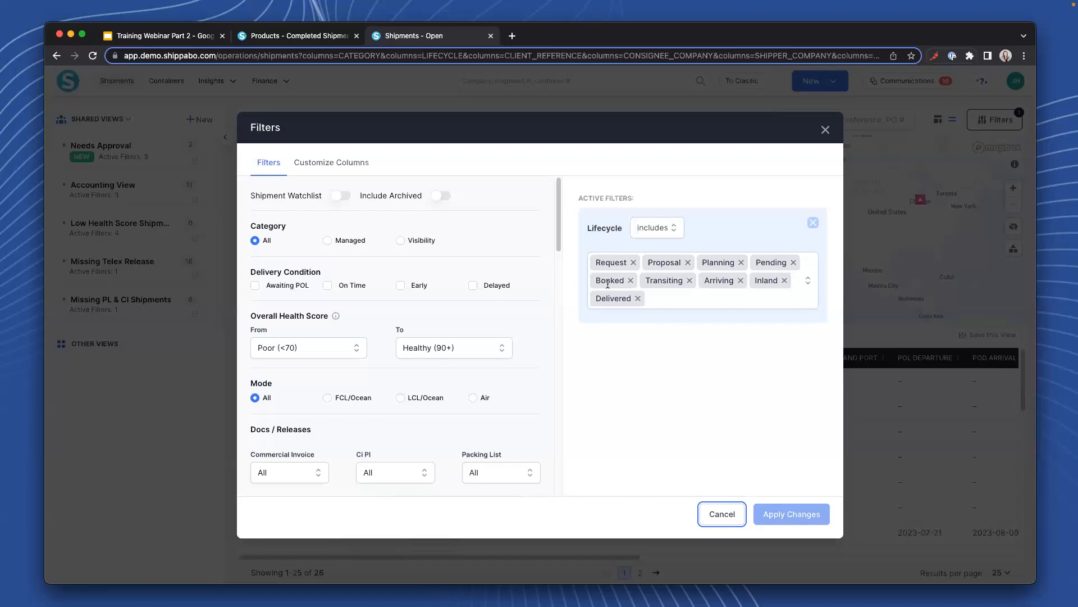
click(826, 130)
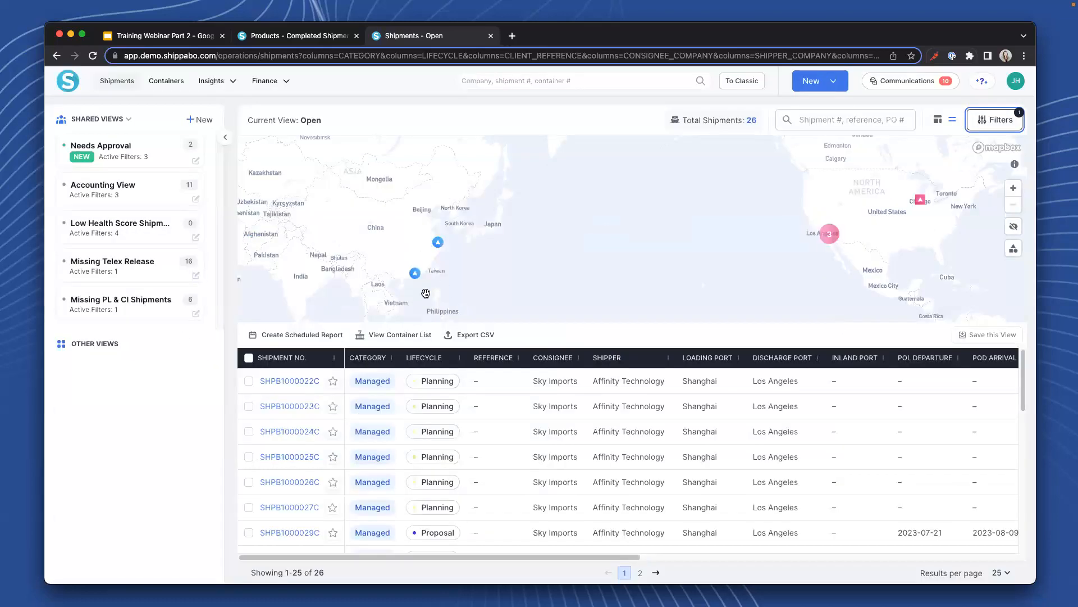
Expand the other views and switch to the Transiting status view.
click(97, 342)
scroll(130, 391, down, 1)
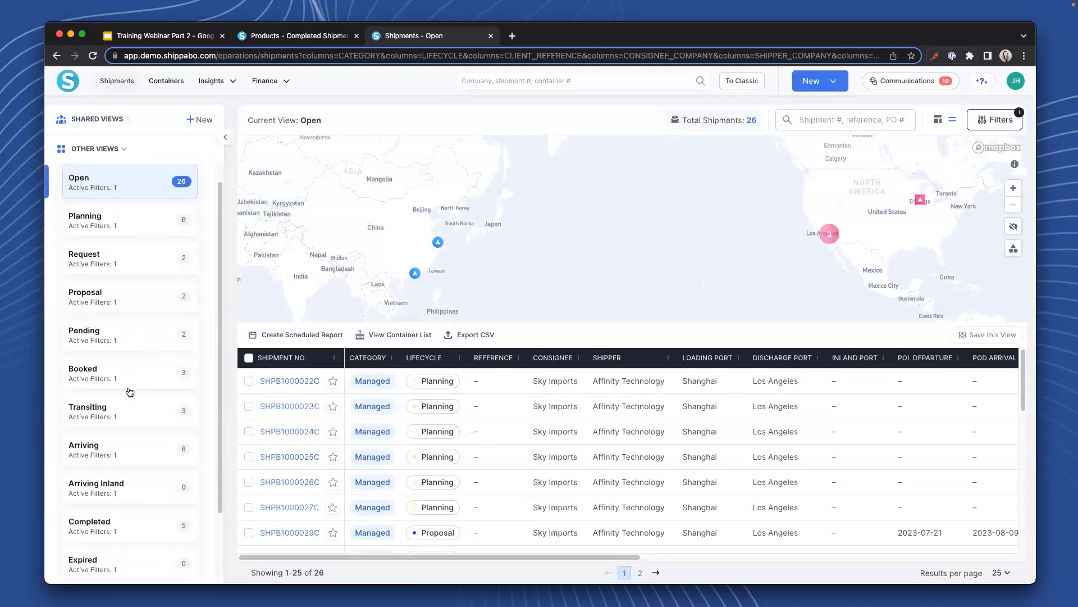
click(120, 409)
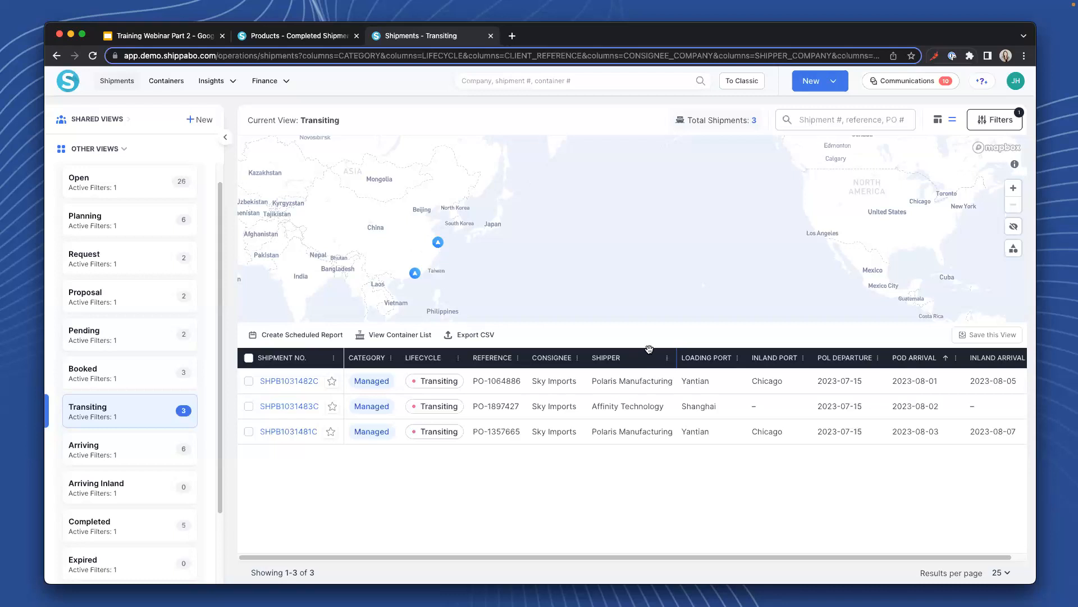
Examine the column choices and active filters of the Transiting view.
click(996, 119)
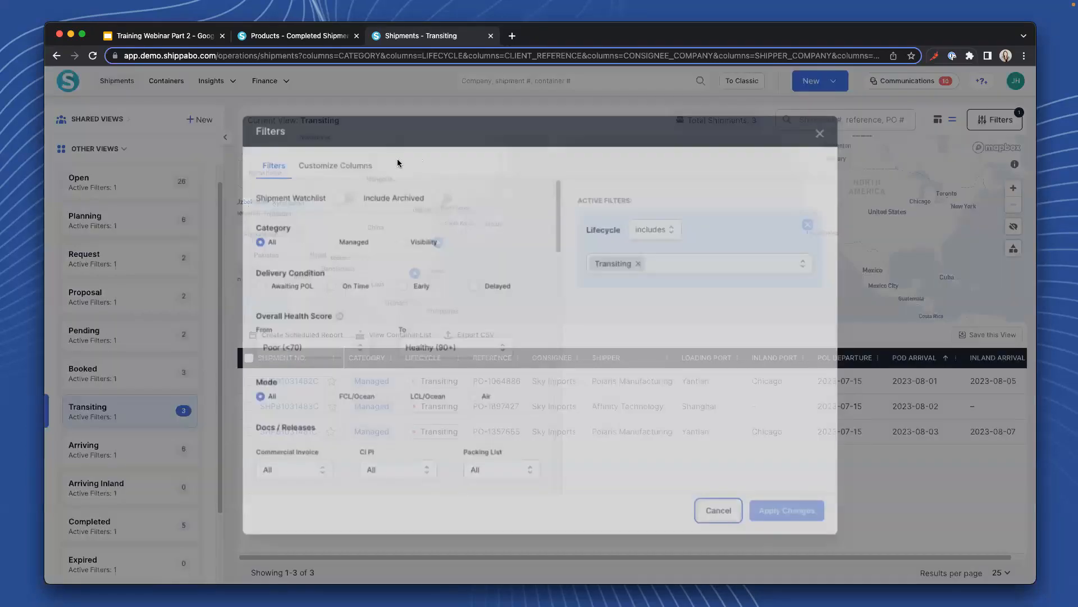
click(332, 163)
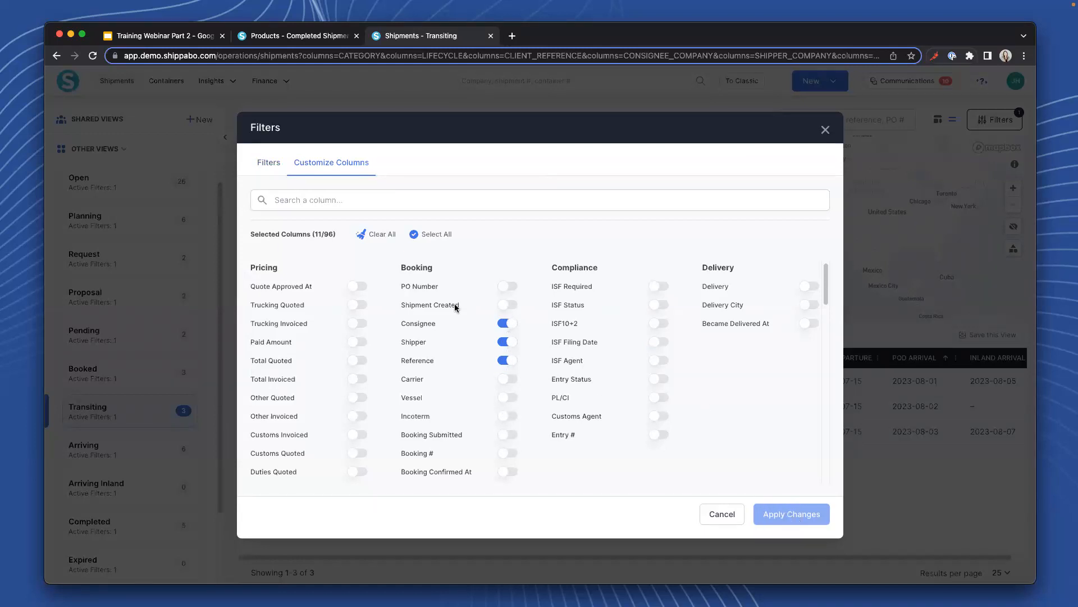
click(269, 166)
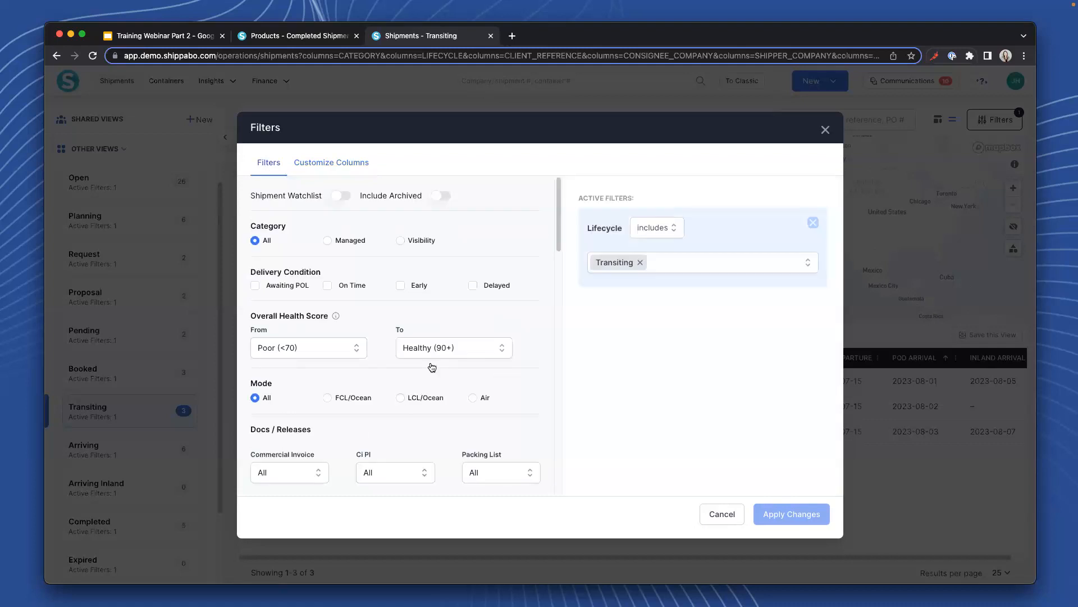
Search the available filters for "inlan", add an Inland Port filter that includes Chicago, Illinois, United States, and apply it to the Transiting view.
scroll(404, 315, down, 5)
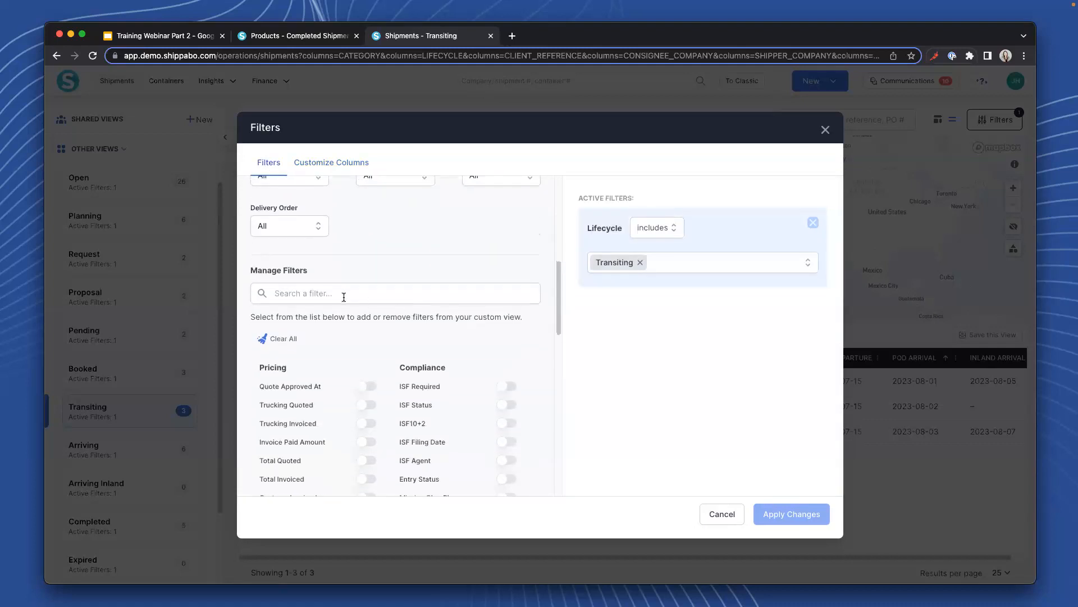
click(344, 293)
text(inlan)
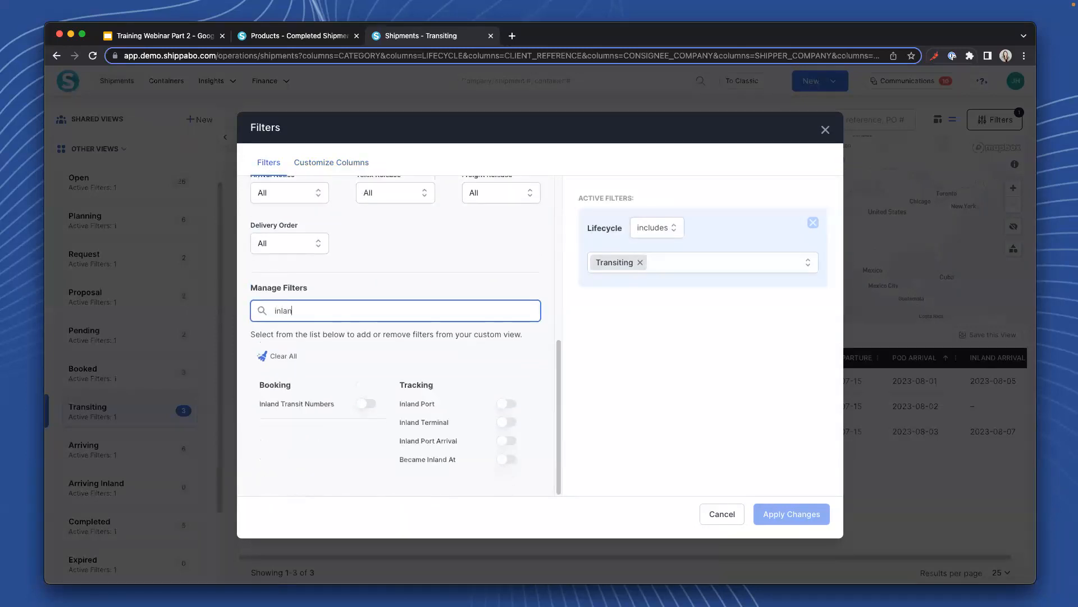
click(505, 405)
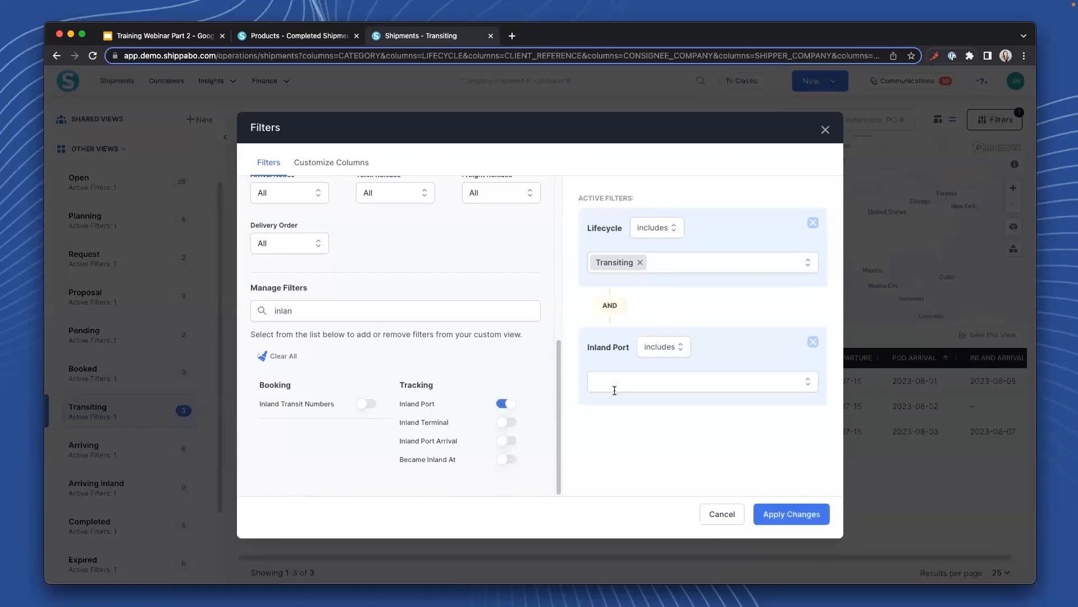
click(615, 390)
text(chicag)
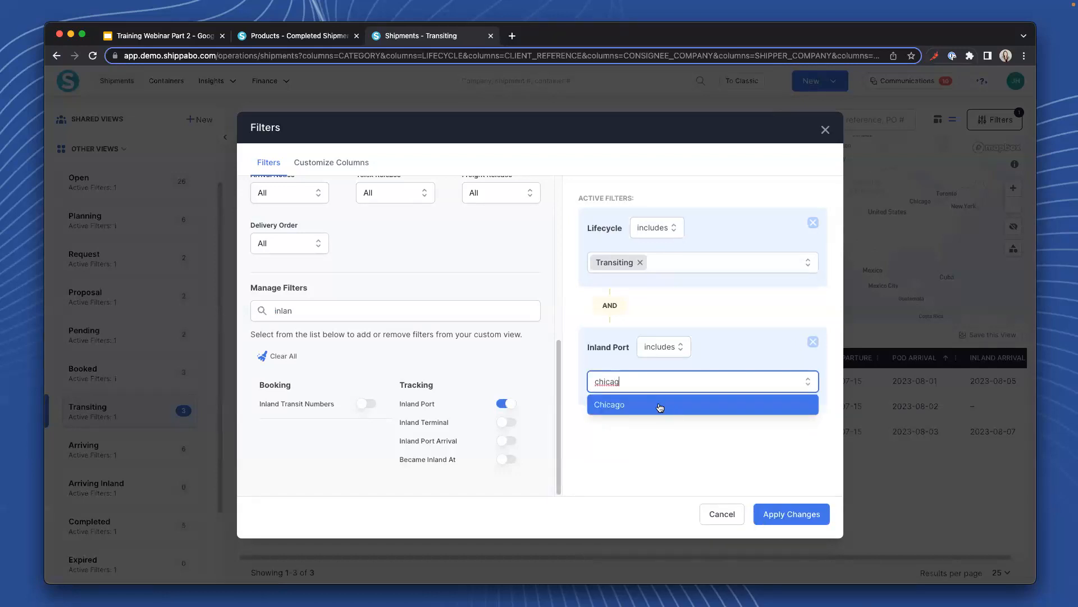
click(658, 409)
click(766, 341)
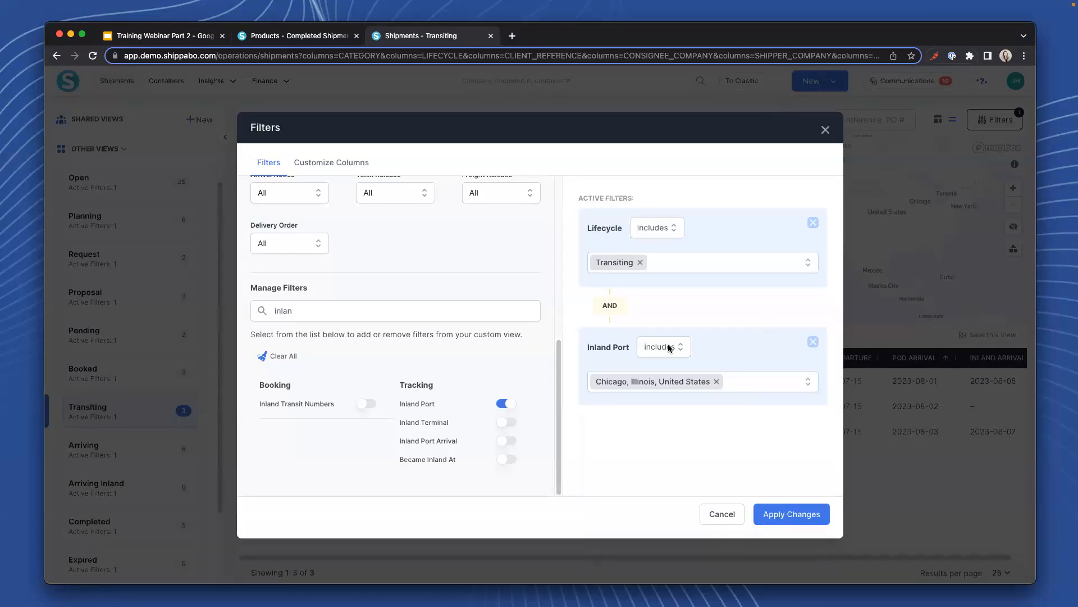
click(780, 517)
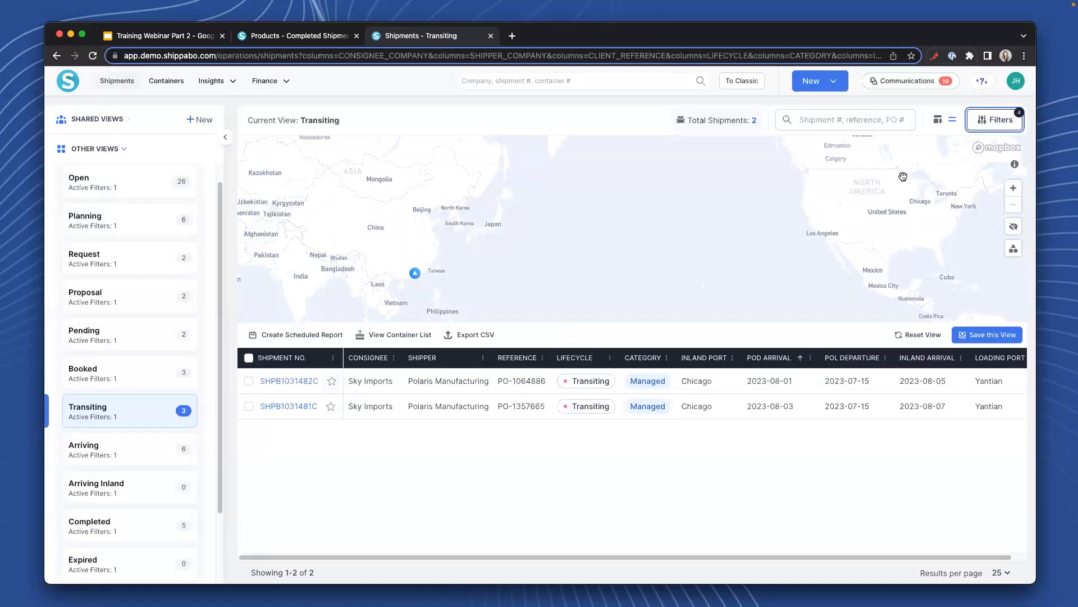
Hide the map and check the Inland Port column's filter settings, cancelling without changes.
click(1013, 226)
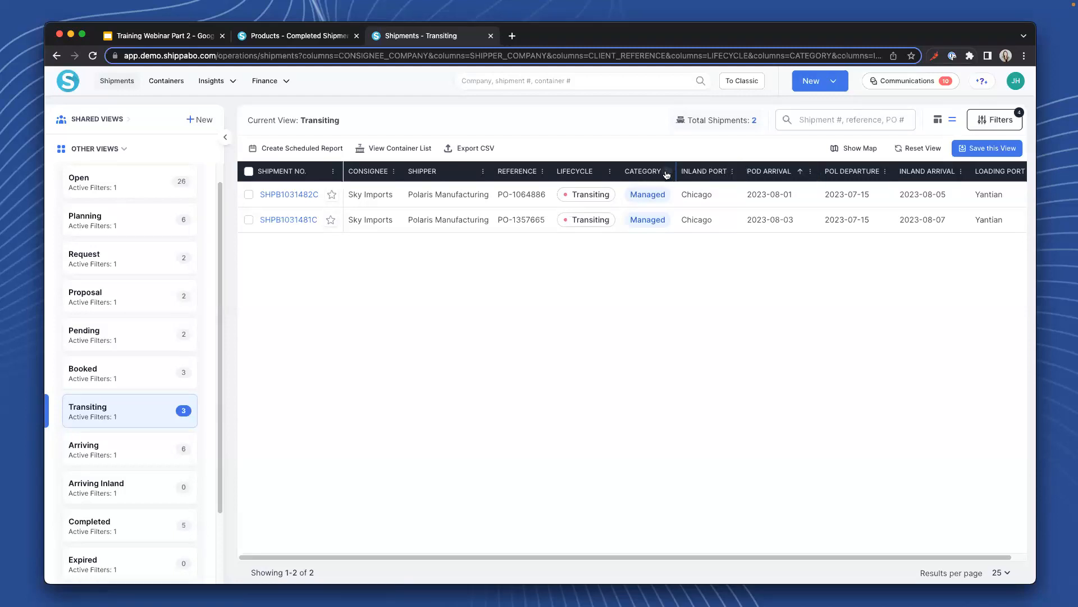
click(732, 170)
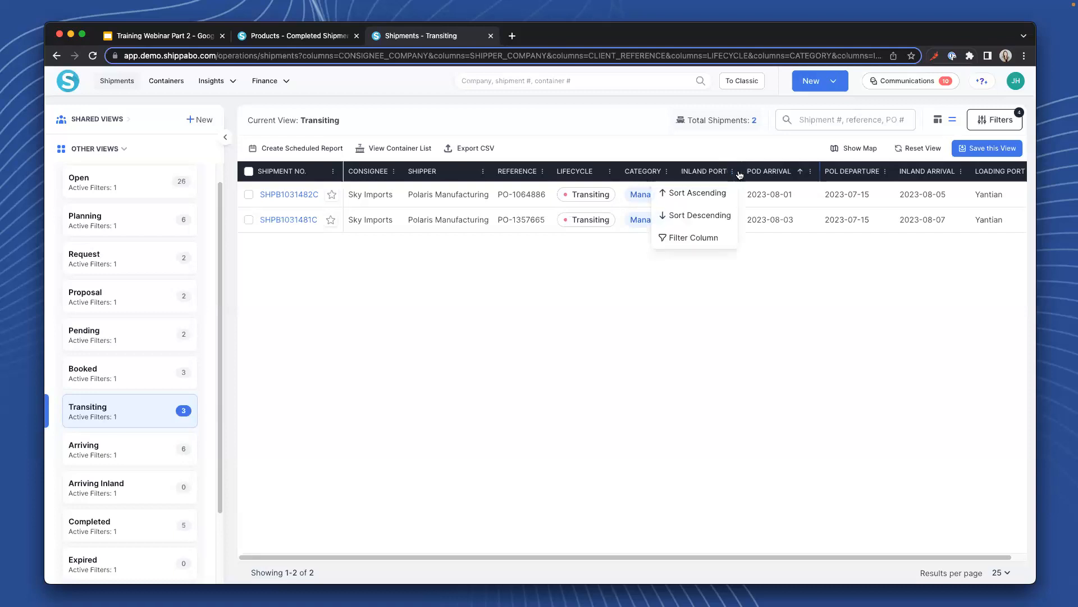
click(696, 236)
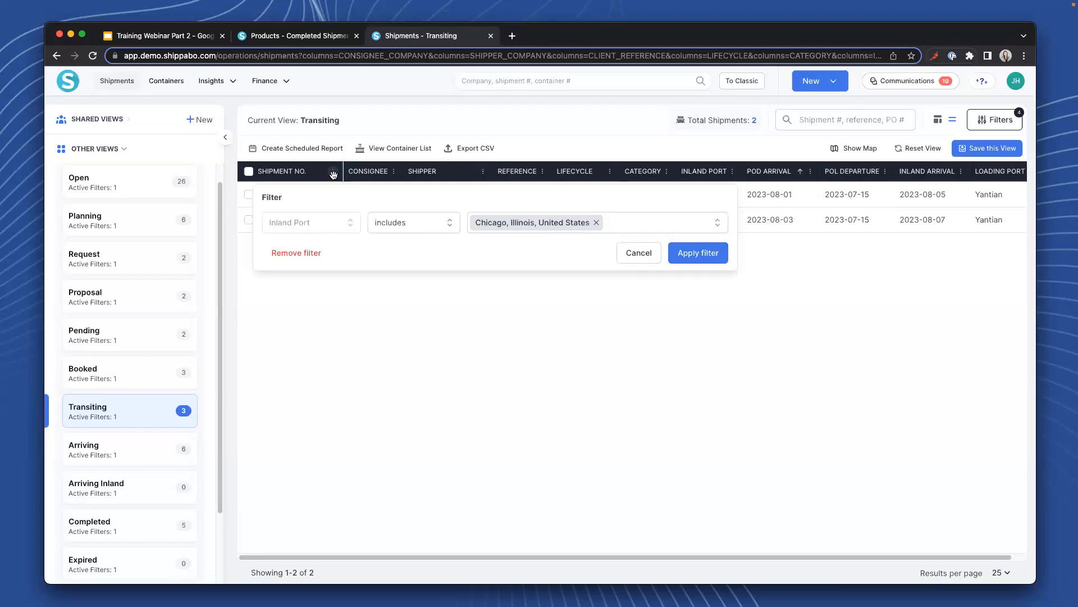
click(629, 253)
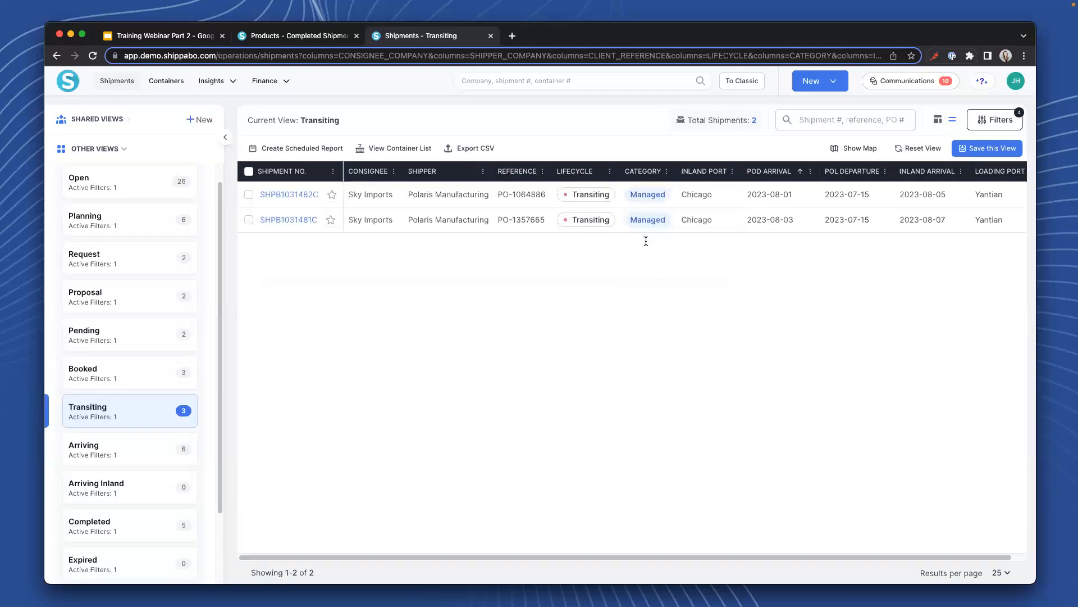
Check the active Lifecycle and Inland Port filters, close them unchanged, and reset the Transiting view.
click(988, 124)
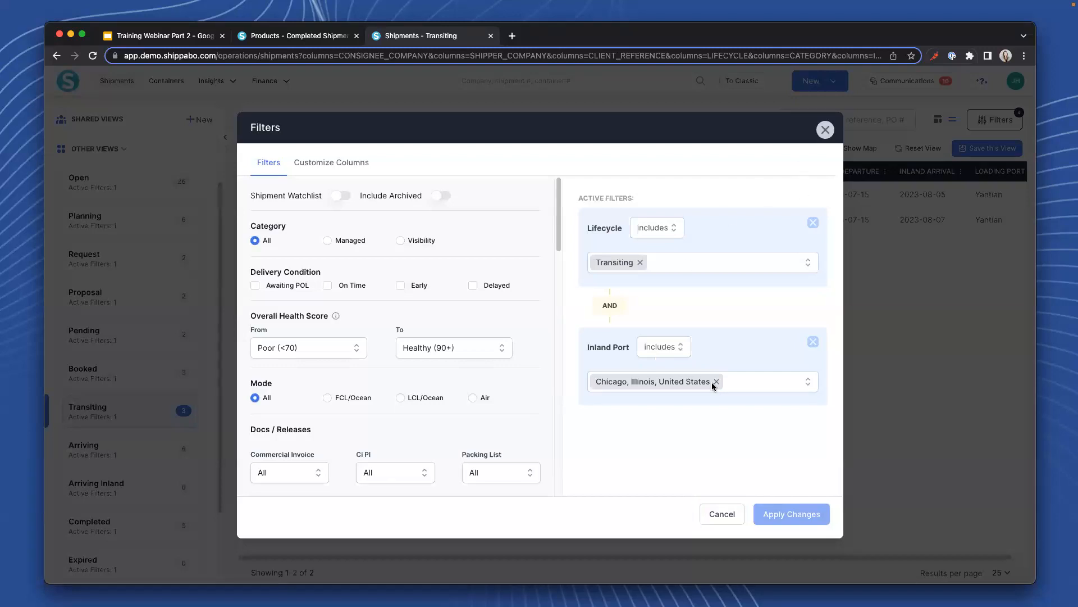
key(Escape)
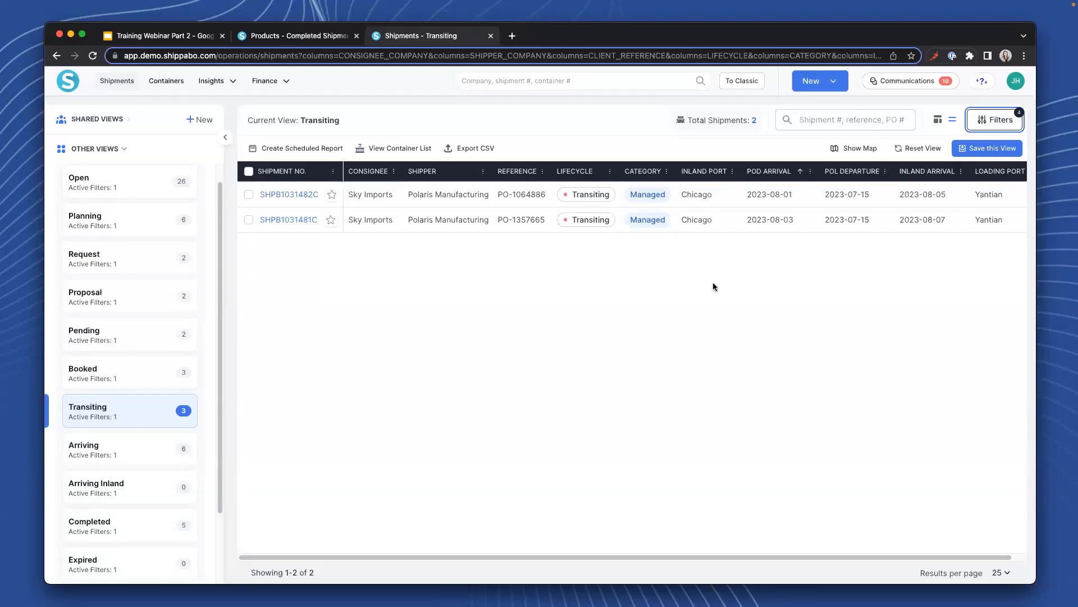
click(916, 148)
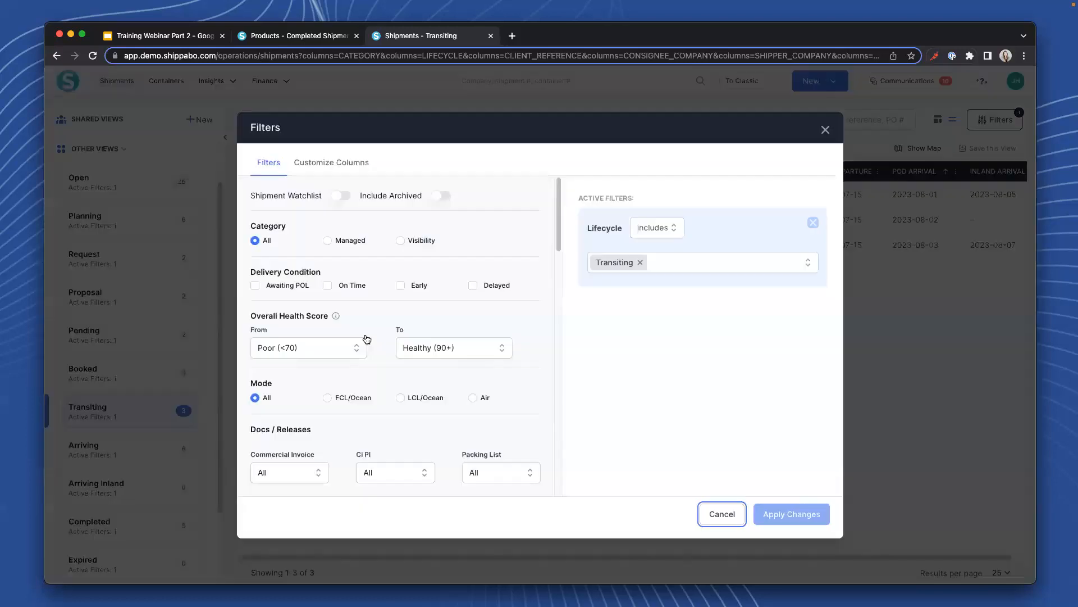
Search the available filters for "ori", clear the search, browse the full filter list, and cancel without changes.
scroll(365, 335, down, 5)
scroll(366, 336, down, 3)
click(312, 271)
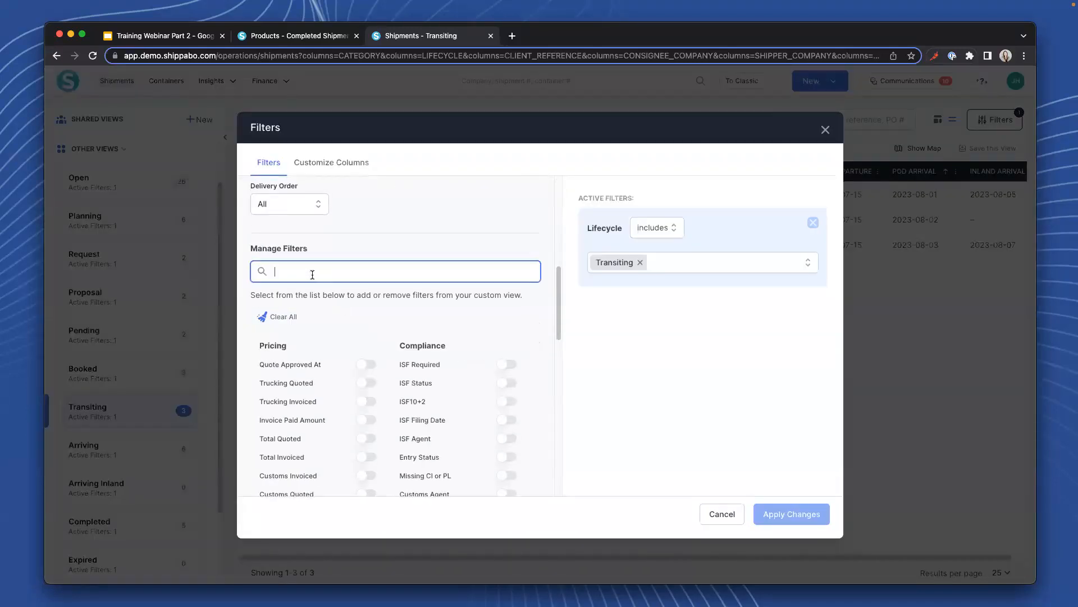
text(ori)
key(super+a)
key(BackSpace)
scroll(444, 366, down, 10)
scroll(451, 369, down, 5)
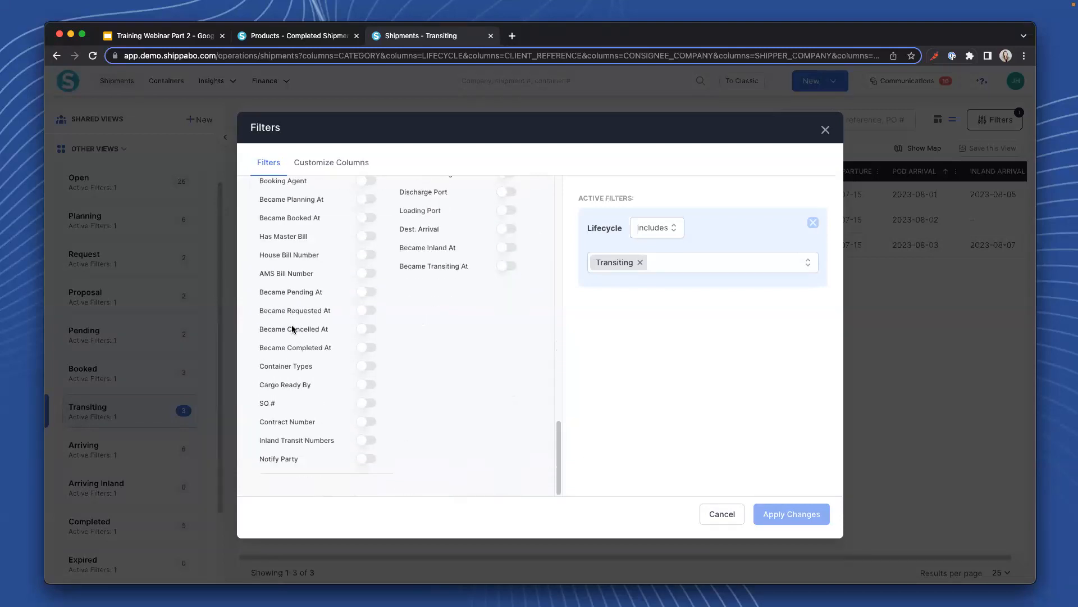
click(721, 513)
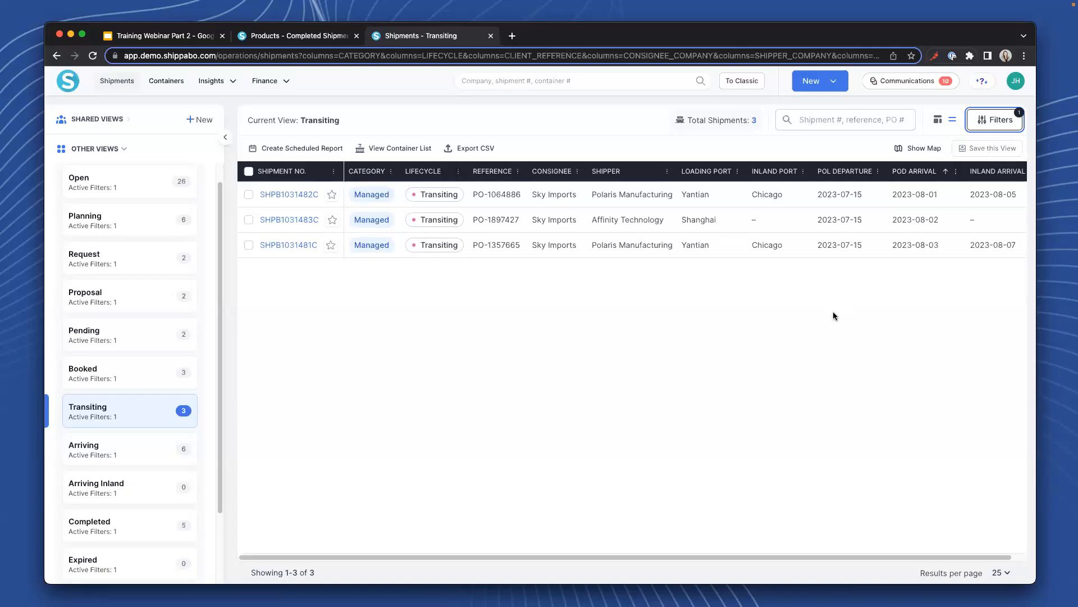
Search the Transiting view's available filters for "inlan" and enable the Inland Port filter.
click(994, 122)
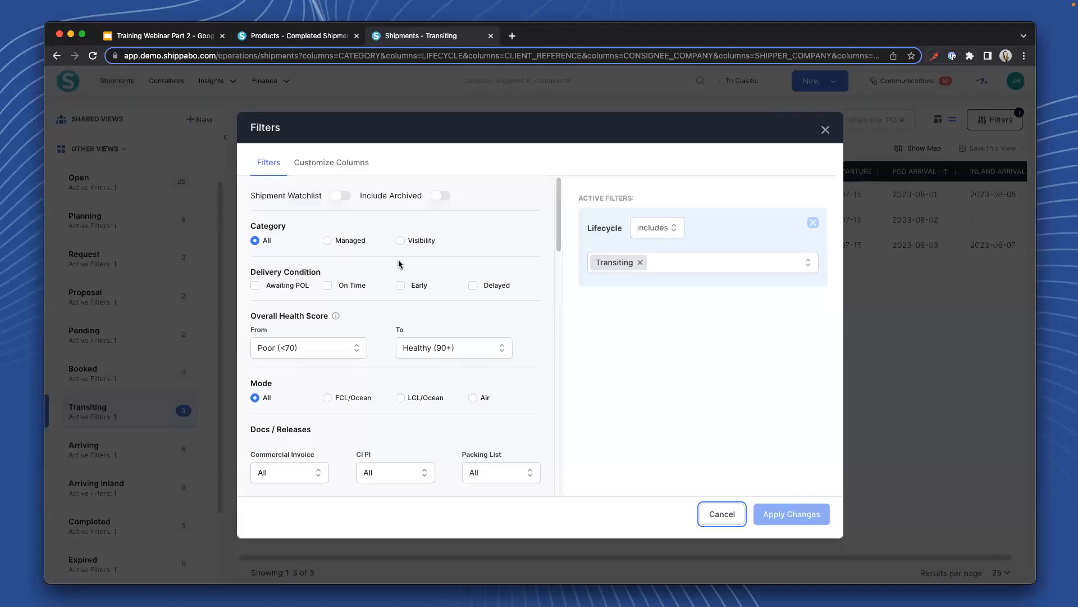
scroll(372, 338, down, 5)
click(351, 320)
text(inlan)
click(506, 411)
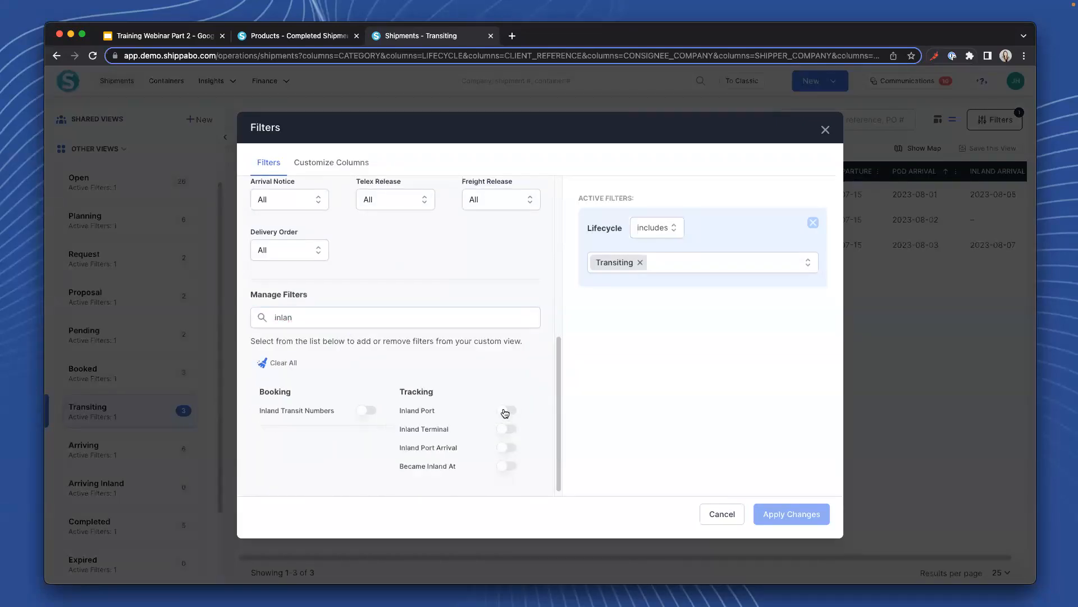
Set the Inland Port filter to include Chicago and apply the changes to the Transiting view.
click(626, 385)
text(chica)
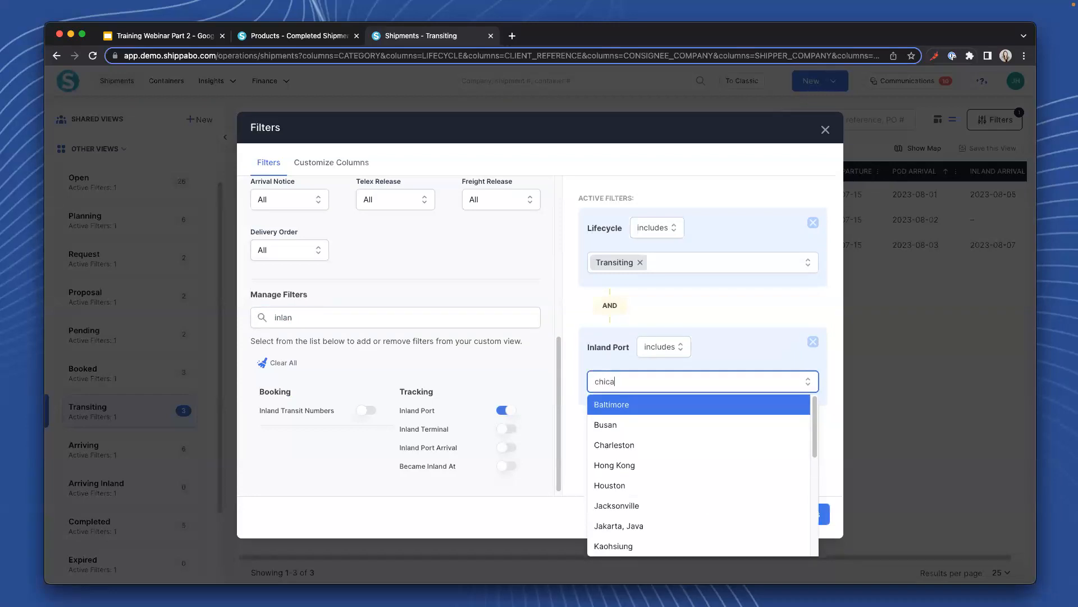
text(g)
click(627, 409)
click(582, 452)
click(775, 513)
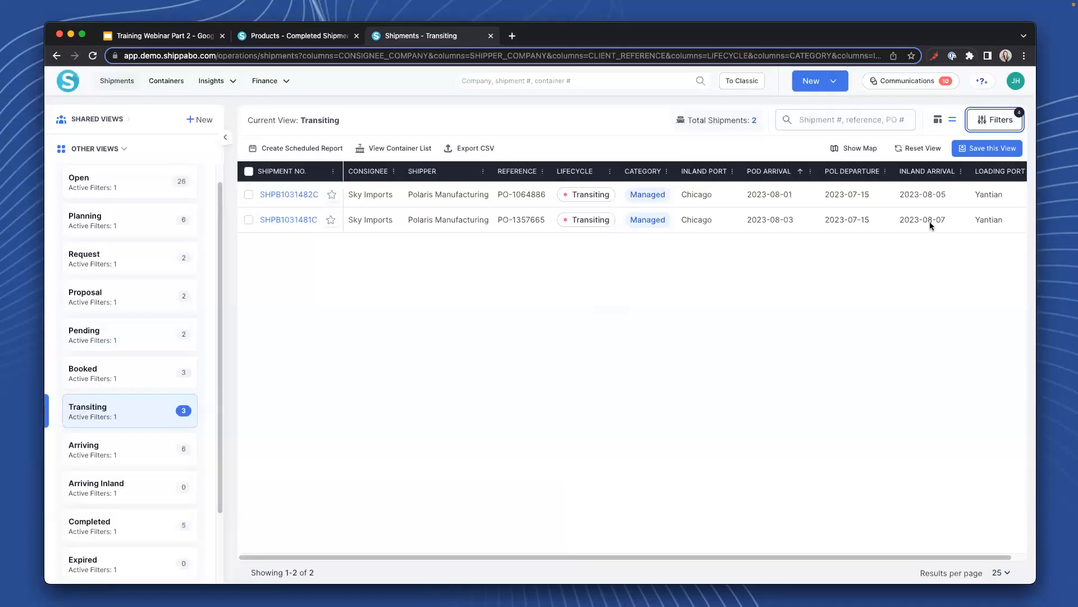
Examine the name field for saving the filtered Transiting view to the shared views, then close without saving.
click(975, 149)
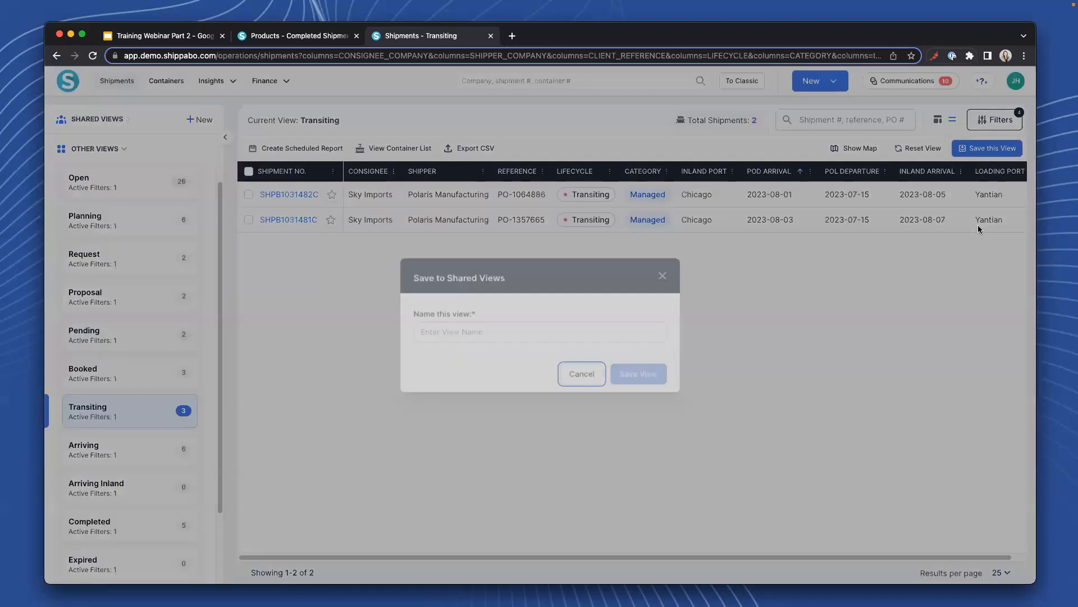
click(462, 333)
click(534, 309)
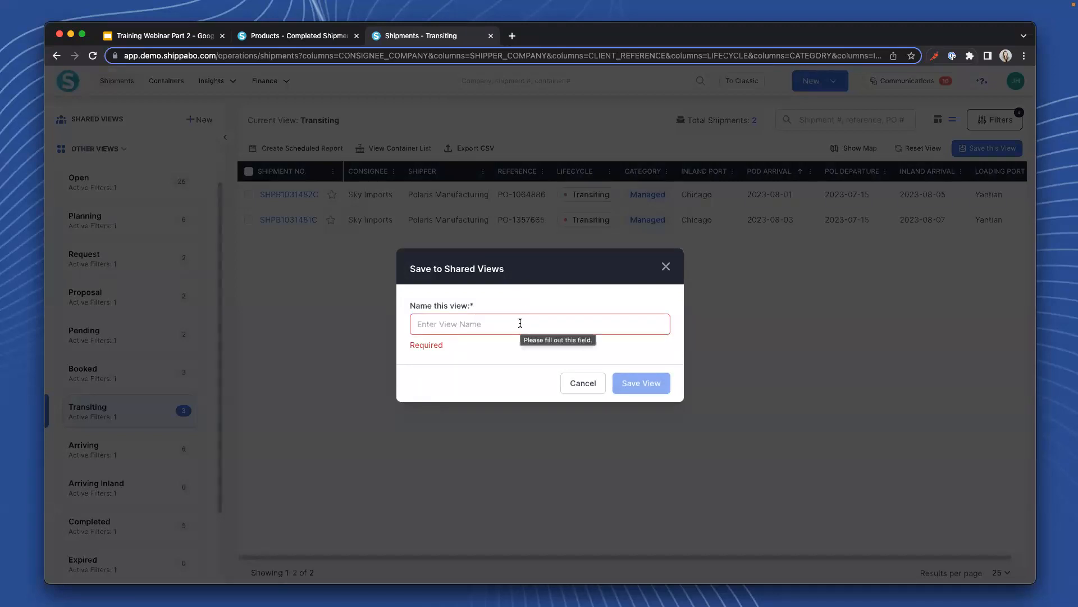
click(666, 267)
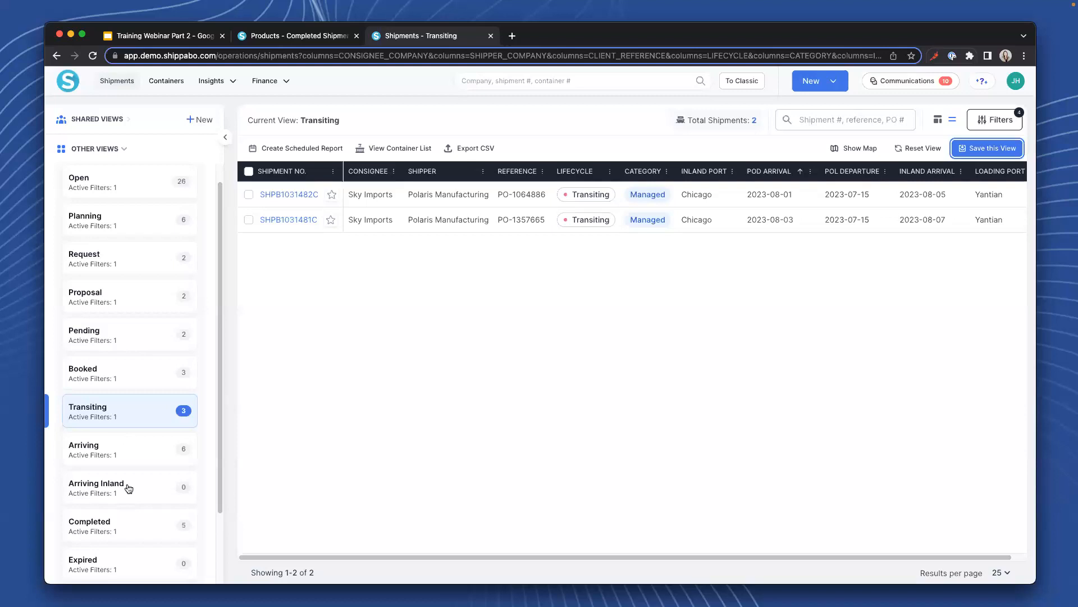
Start a new view with the Delayed delivery condition selected and name it "Delayed Shipments".
scroll(135, 398, up, 1)
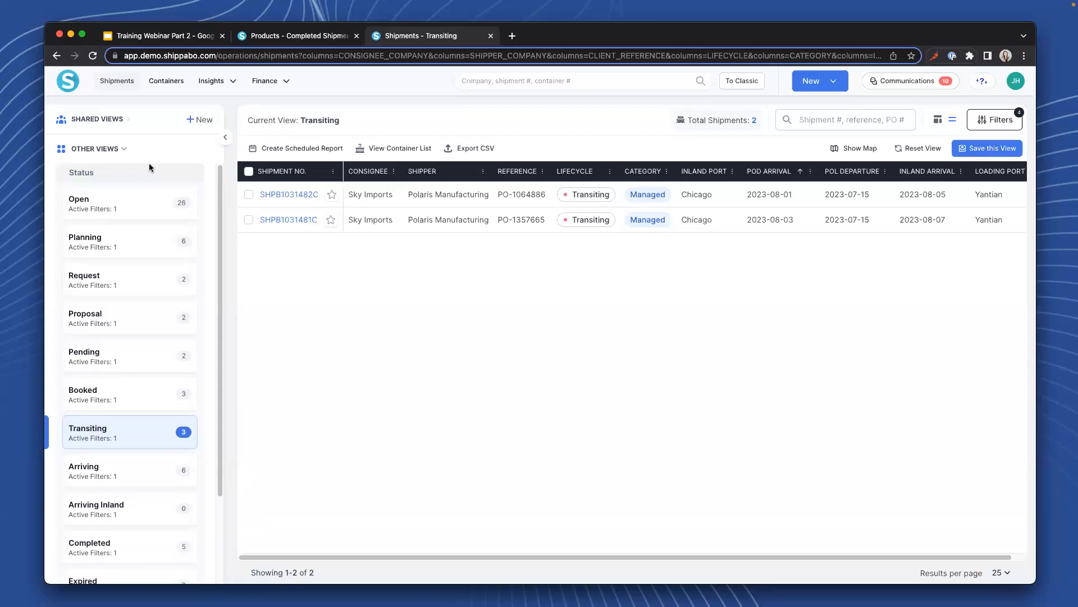
click(198, 119)
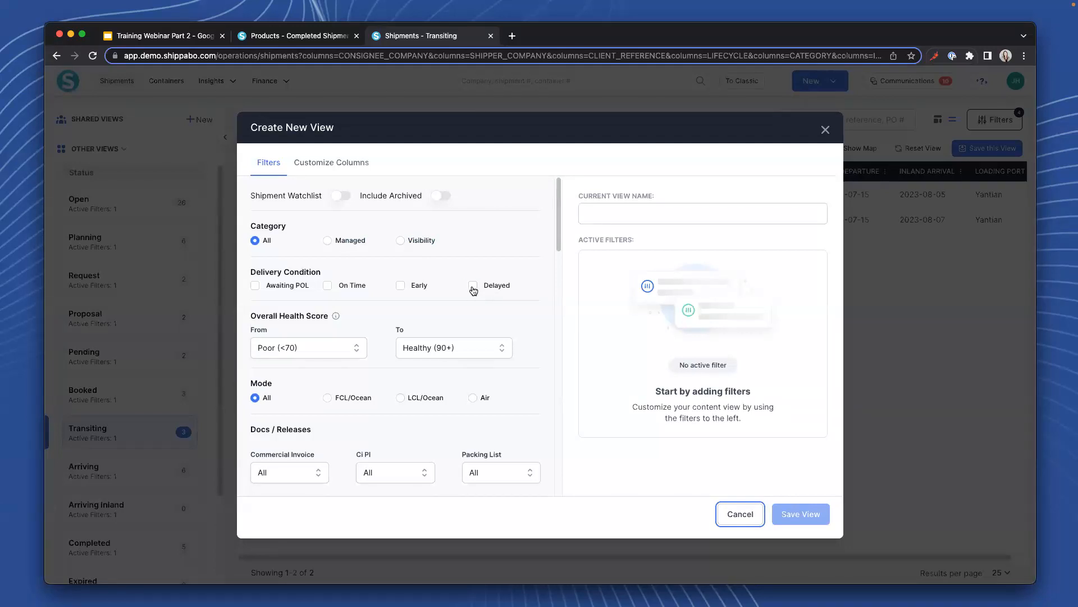
click(473, 286)
click(609, 214)
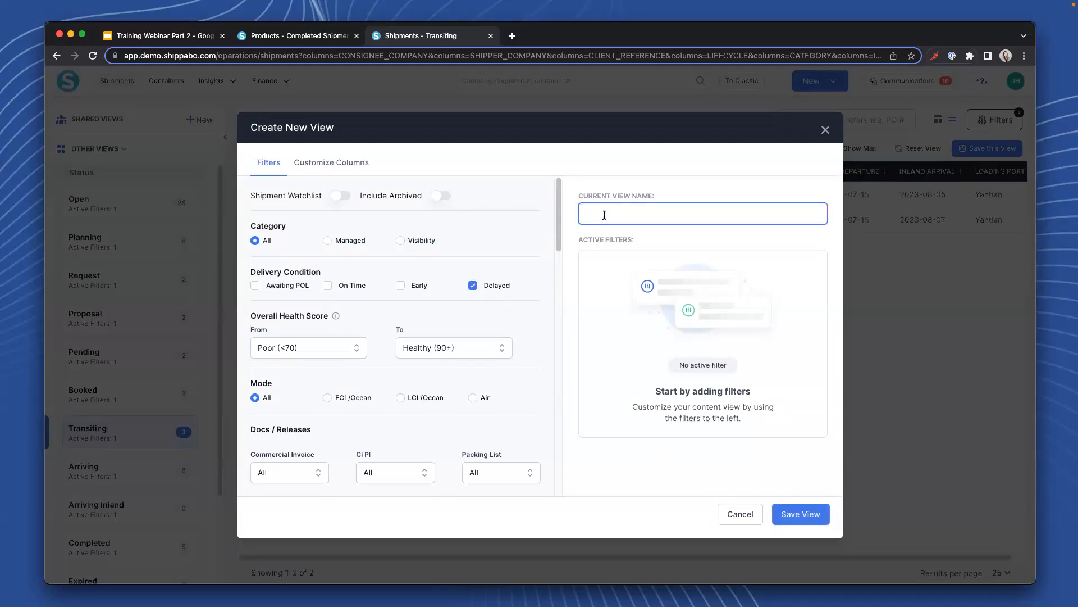
text(Delayed Shipm)
Search the available filters for "lifec" and add the Lifecycle filter to the Delayed Shipments view.
scroll(344, 359, down, 5)
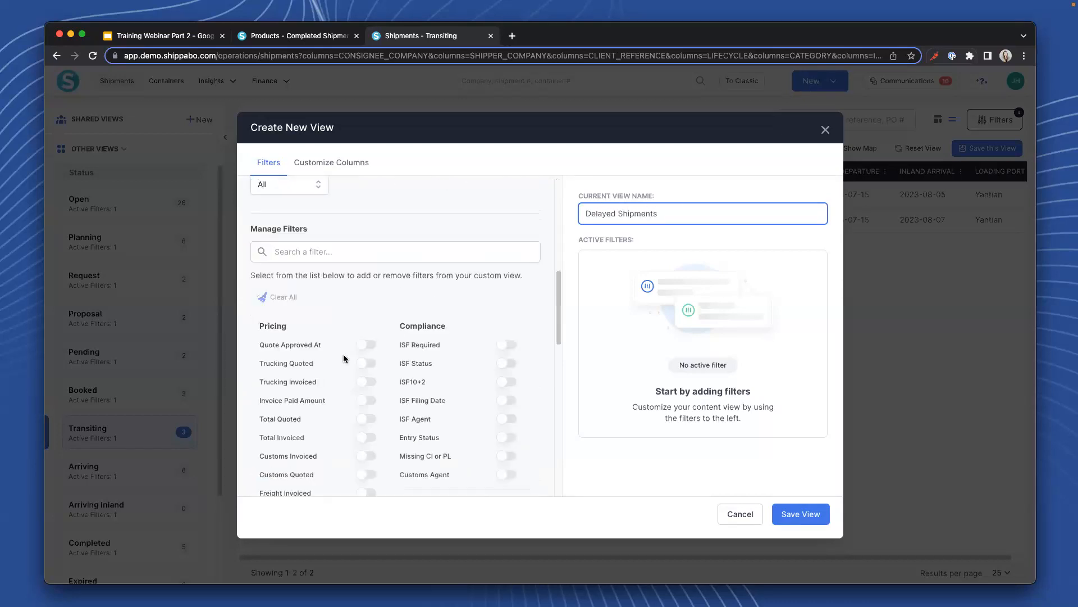
scroll(344, 358, down, 1)
click(329, 218)
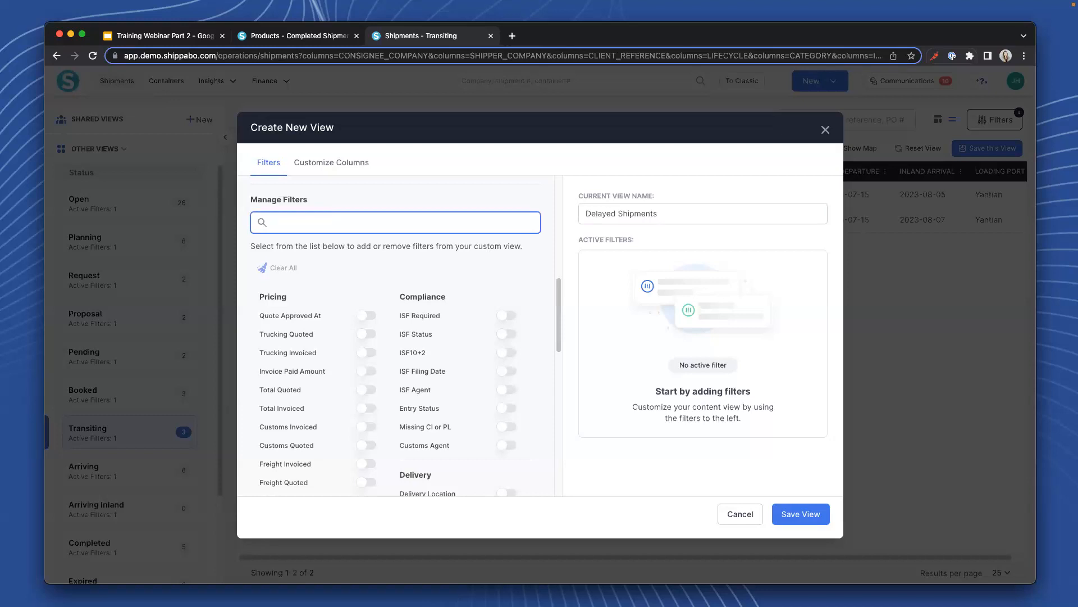
text(lifec)
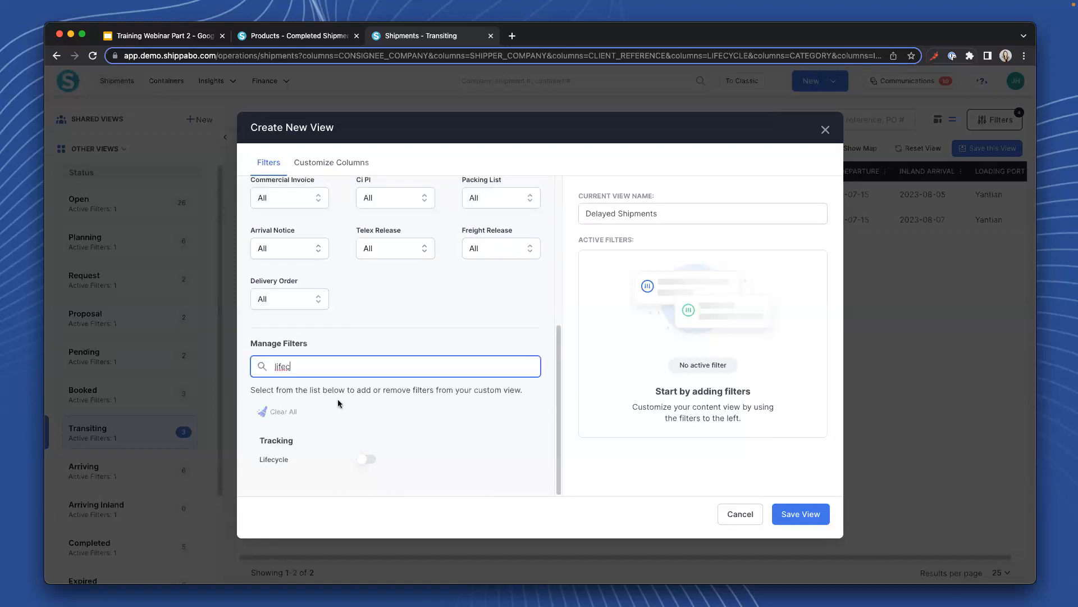
click(368, 457)
click(367, 459)
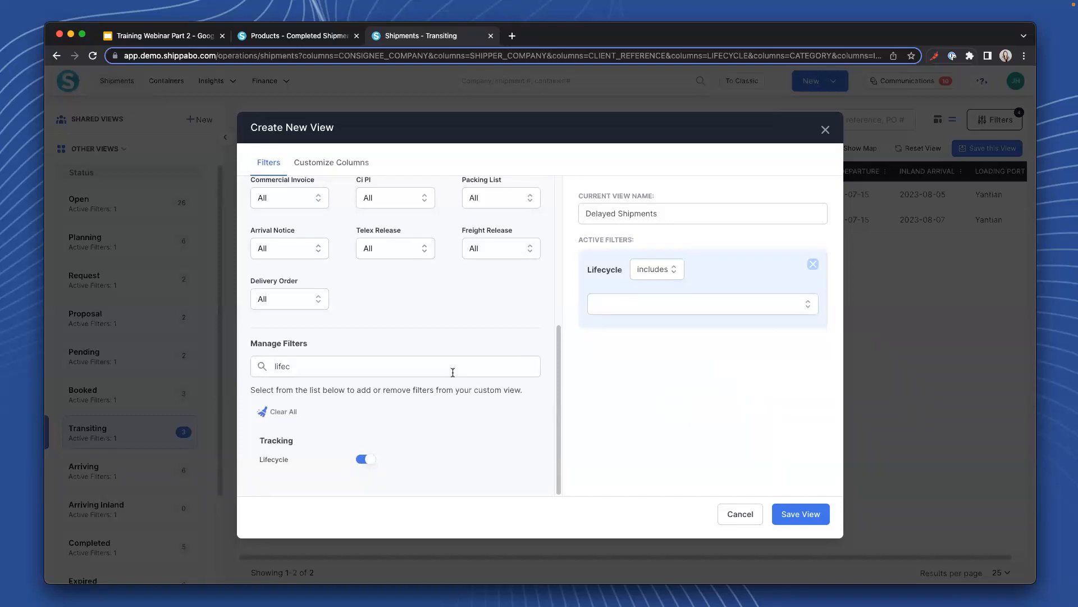
Set the Lifecycle filter of the Delayed Shipments view to include Arriving.
click(707, 309)
scroll(643, 390, down, 3)
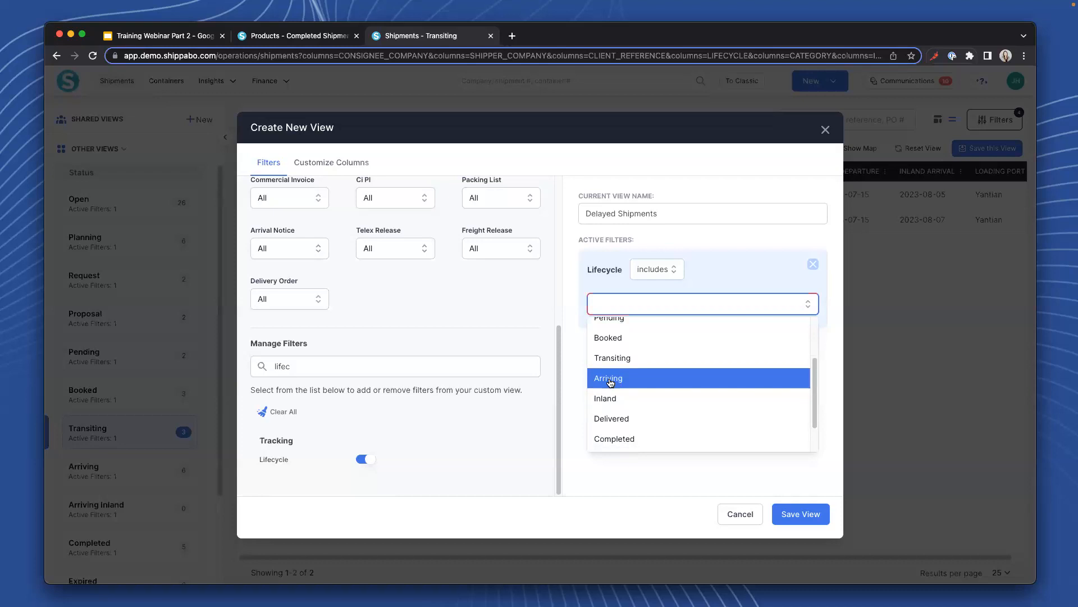
click(611, 380)
click(674, 283)
scroll(402, 342, up, 5)
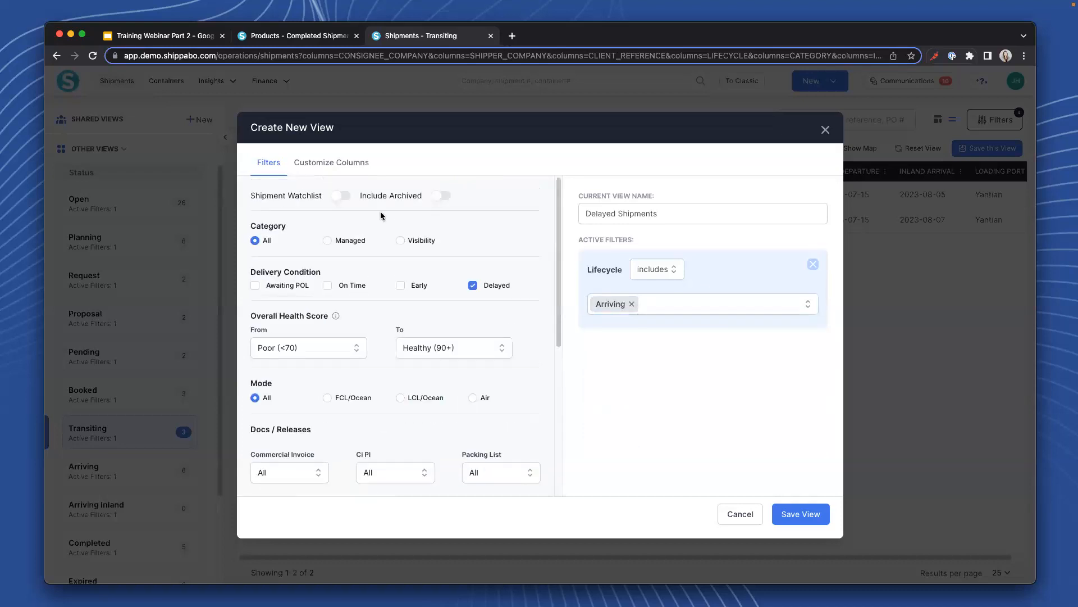
Add the PO Number, Consignee, Shipper and Condition columns to the new Delayed Shipments view.
click(340, 161)
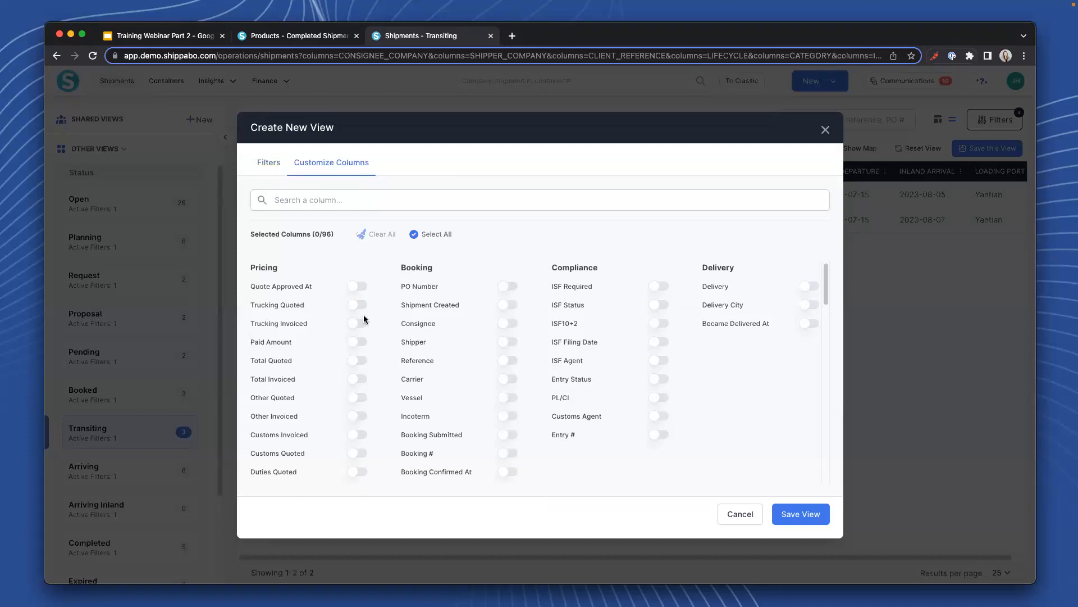
click(507, 288)
click(507, 324)
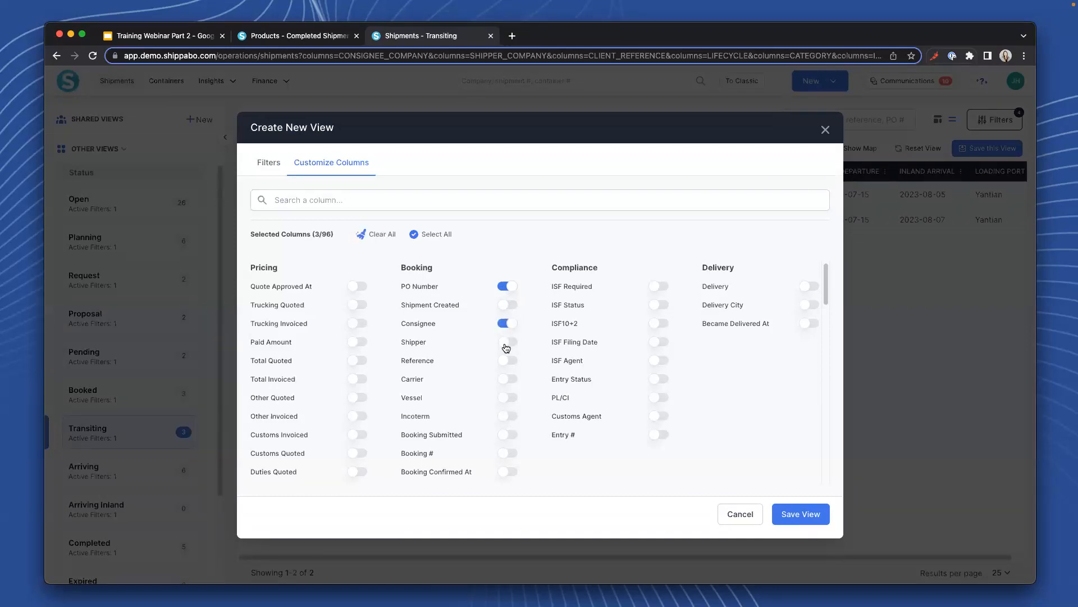
scroll(500, 422, down, 3)
scroll(500, 423, down, 10)
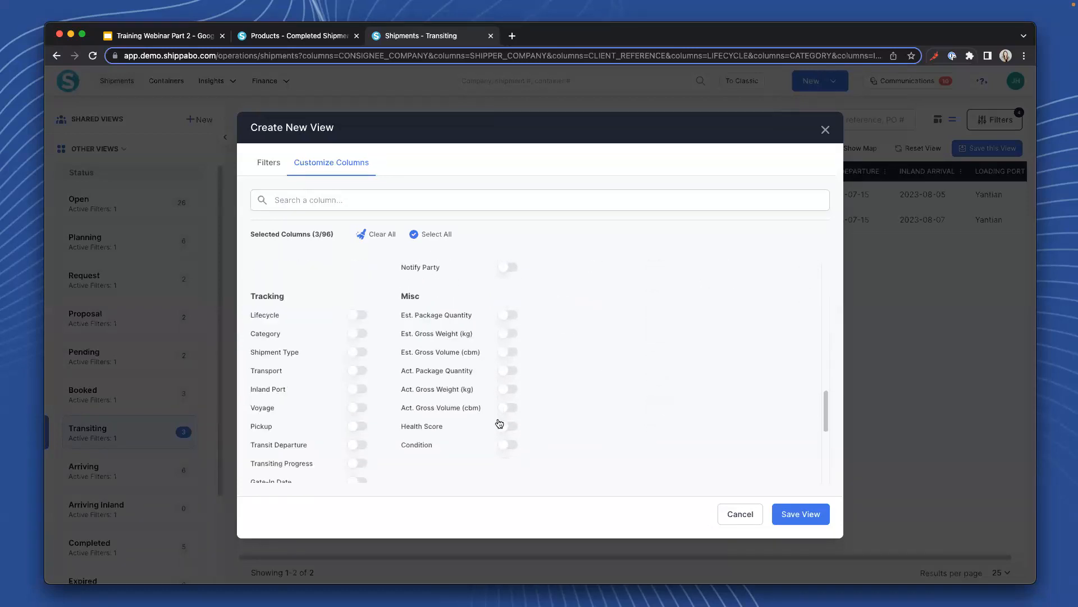
scroll(498, 393, down, 2)
click(505, 356)
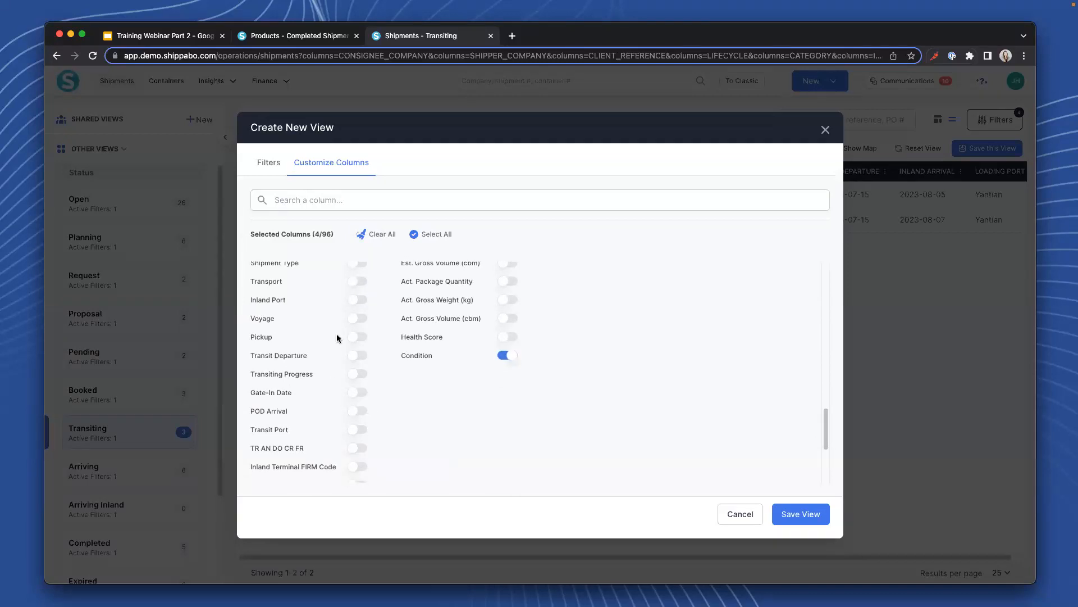
Add the POD Arrival column and save the new Delayed Shipments view.
scroll(335, 333, down, 3)
scroll(348, 405, up, 1)
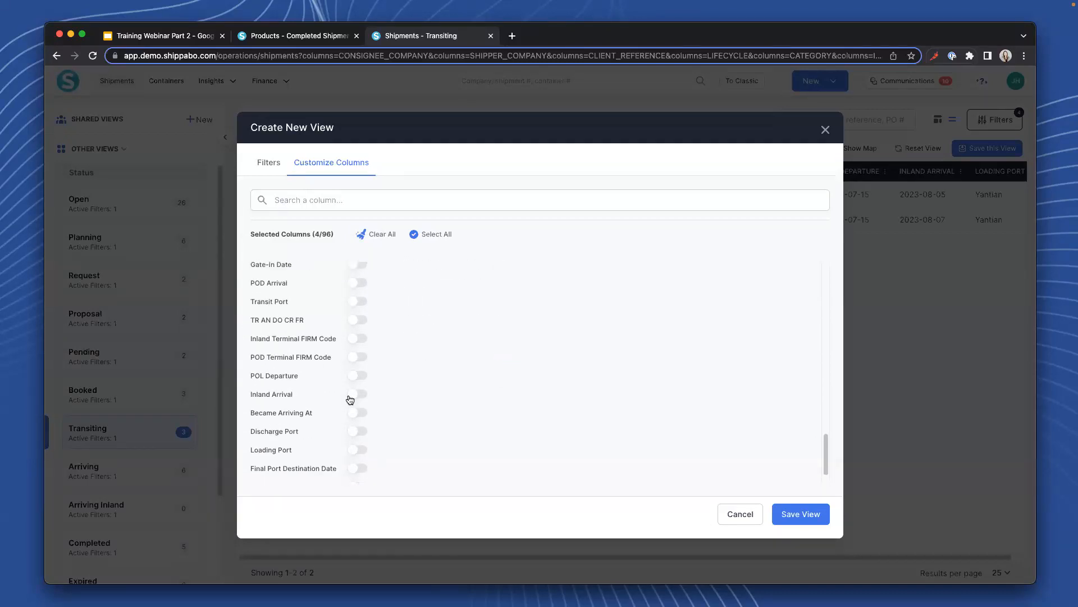
scroll(351, 374, down, 1)
scroll(351, 373, up, 2)
click(353, 341)
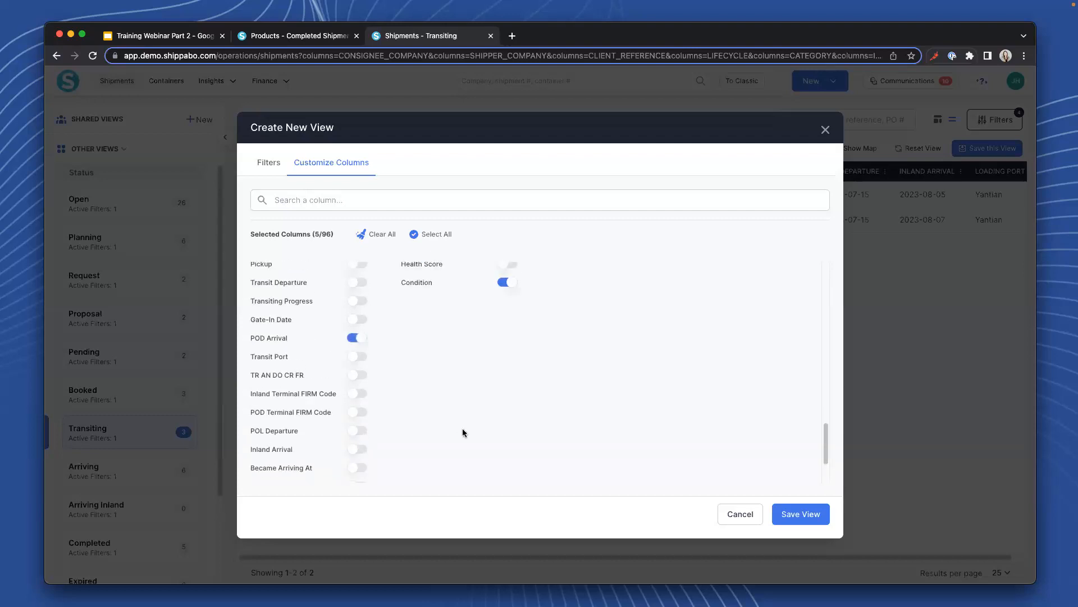
click(795, 519)
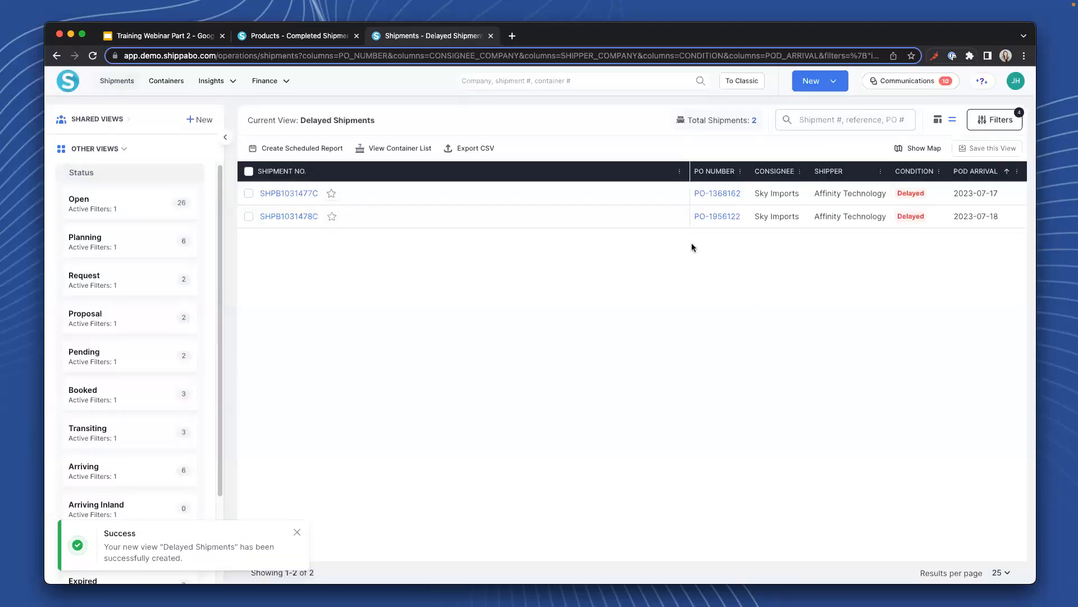
Adjust the column widths in the Delayed Shipments table, narrowing the Shipment No. and PO Number columns.
drag(688, 170, 339, 183)
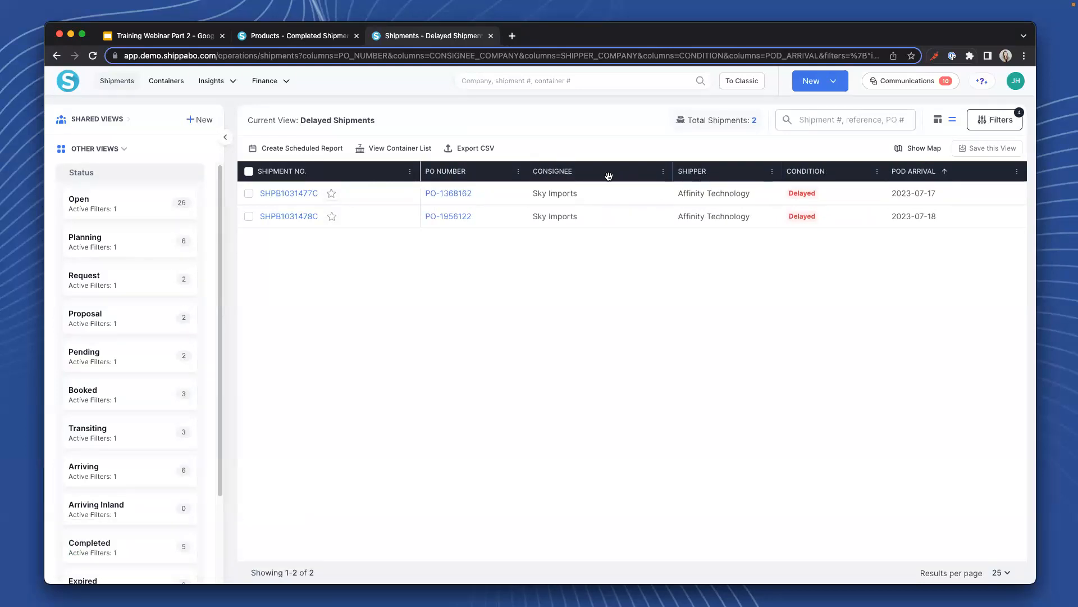
mouse_move(561, 172)
mouse_down()
mouse_move(435, 170)
mouse_move(640, 171)
mouse_move(570, 173)
mouse_up()
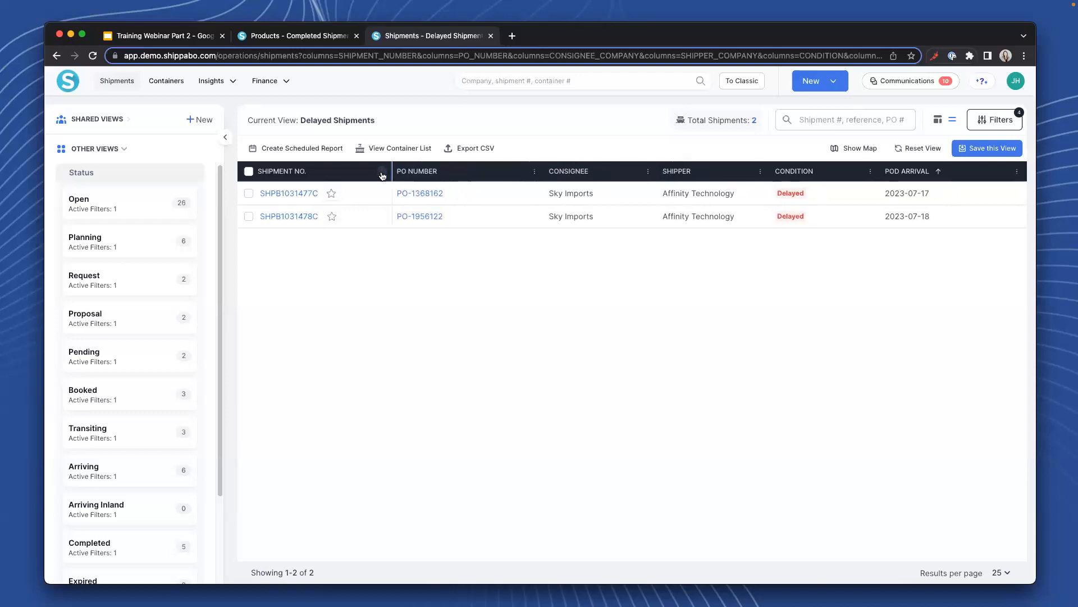
drag(392, 179, 381, 179)
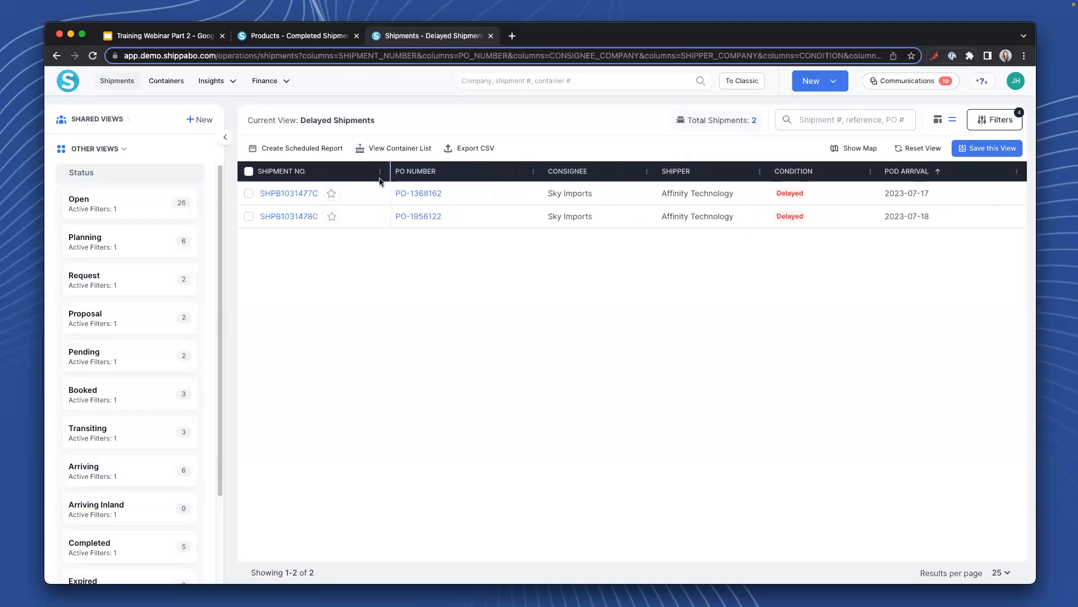
drag(542, 177, 515, 181)
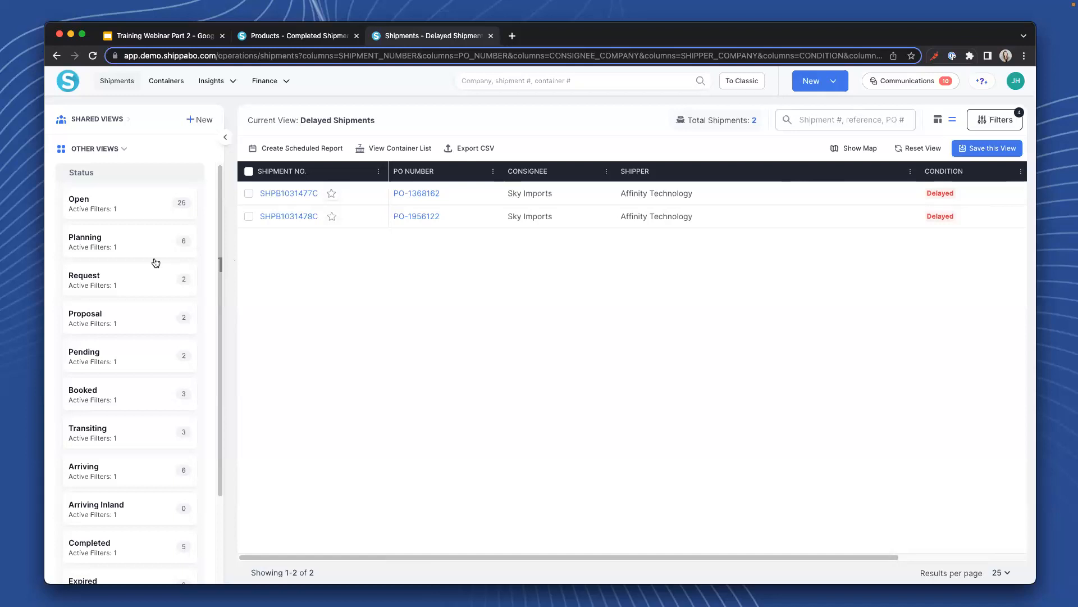
Edit the Delayed Shipments shared view to add the POL Departure column, apply the changes and save the view.
click(115, 120)
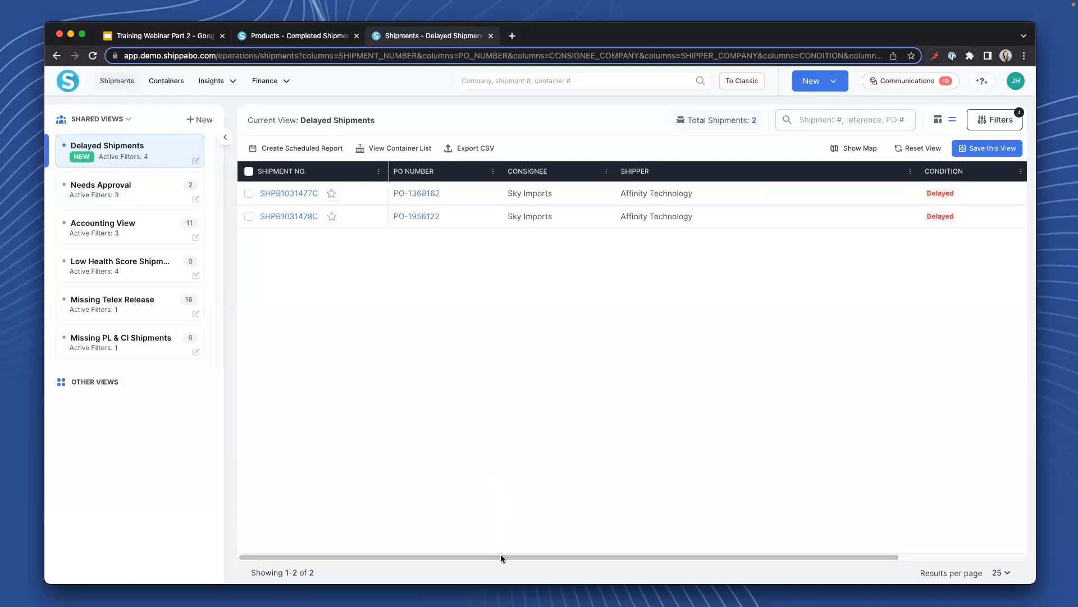
drag(513, 557, 372, 531)
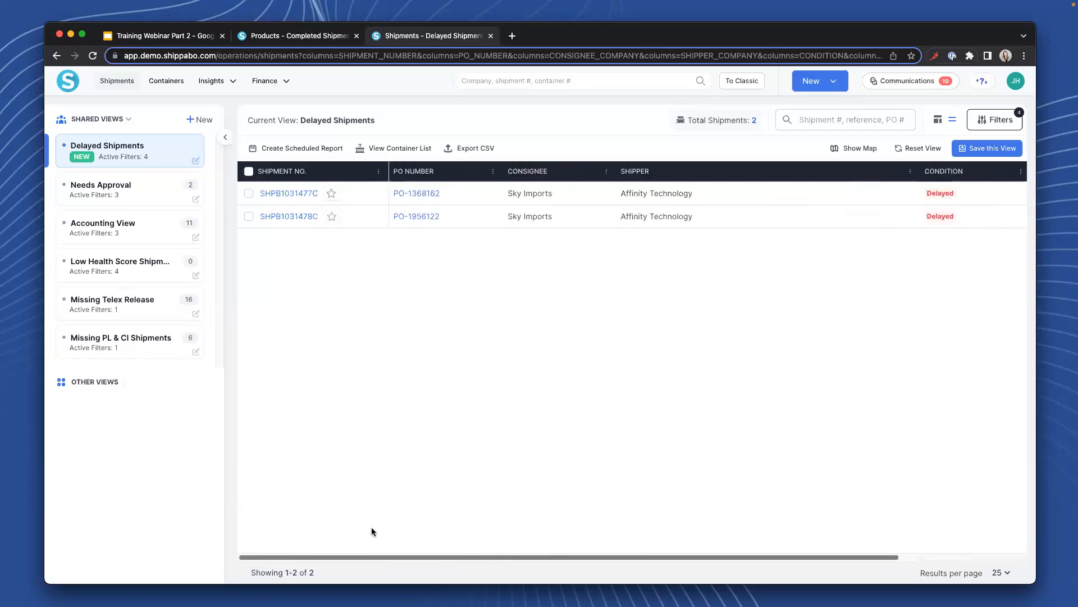
click(189, 163)
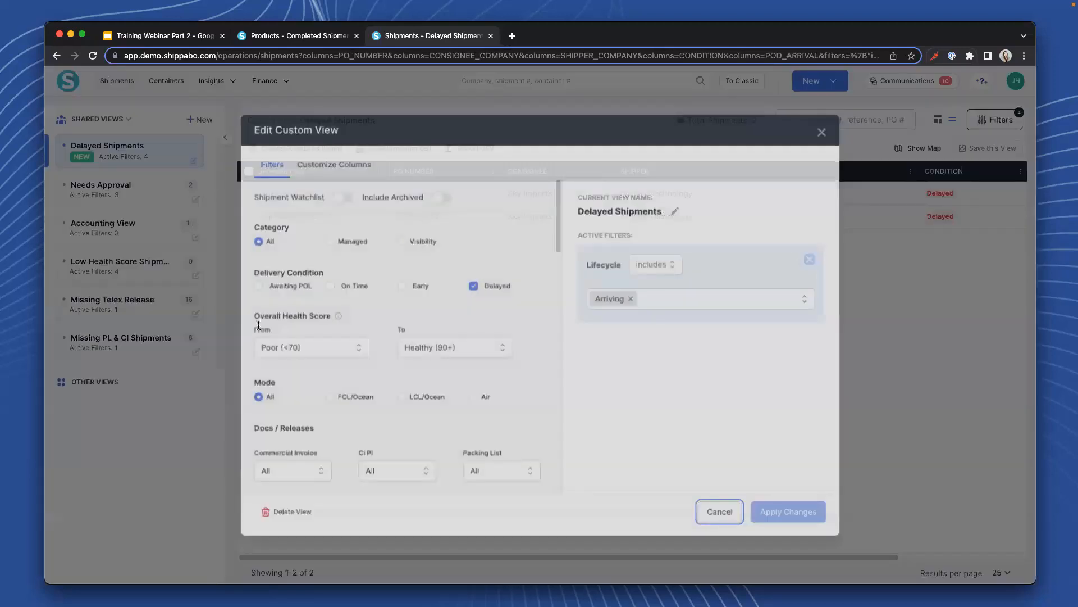
click(332, 163)
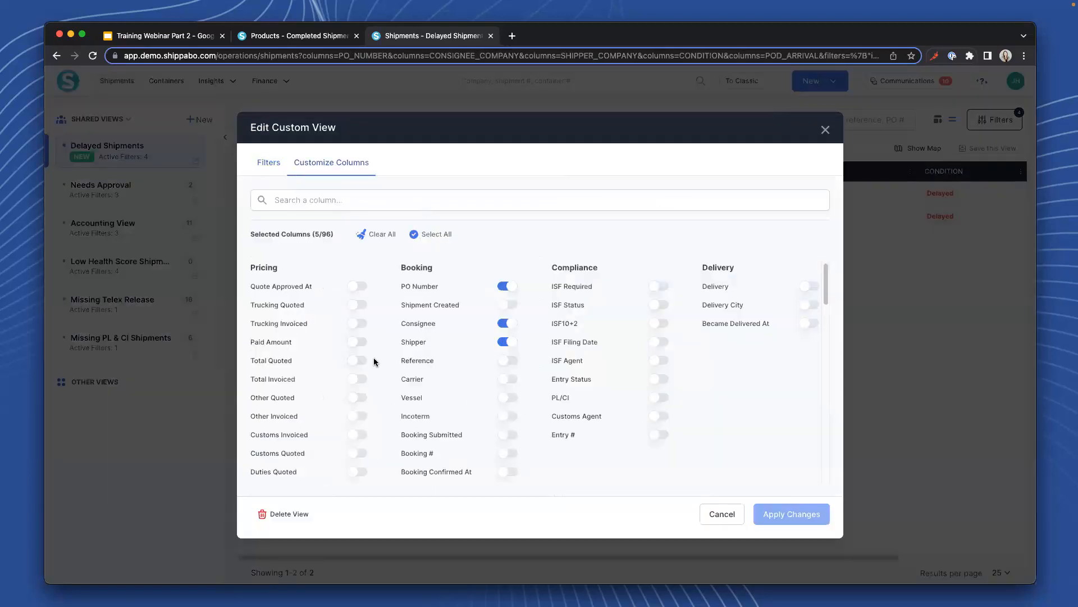
click(305, 200)
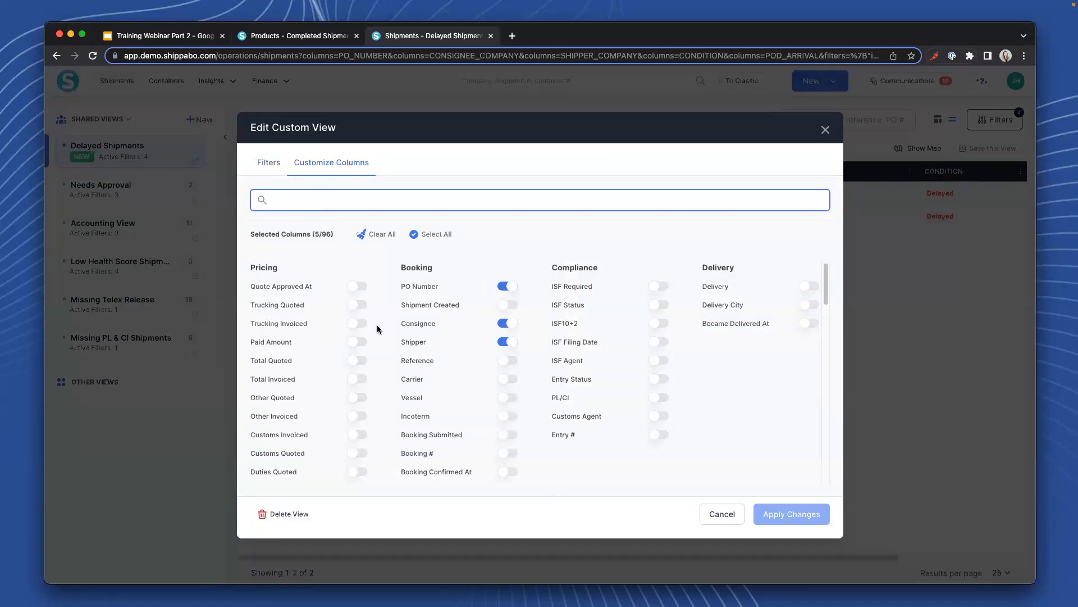
scroll(376, 331, down, 10)
scroll(375, 331, down, 5)
scroll(345, 344, down, 3)
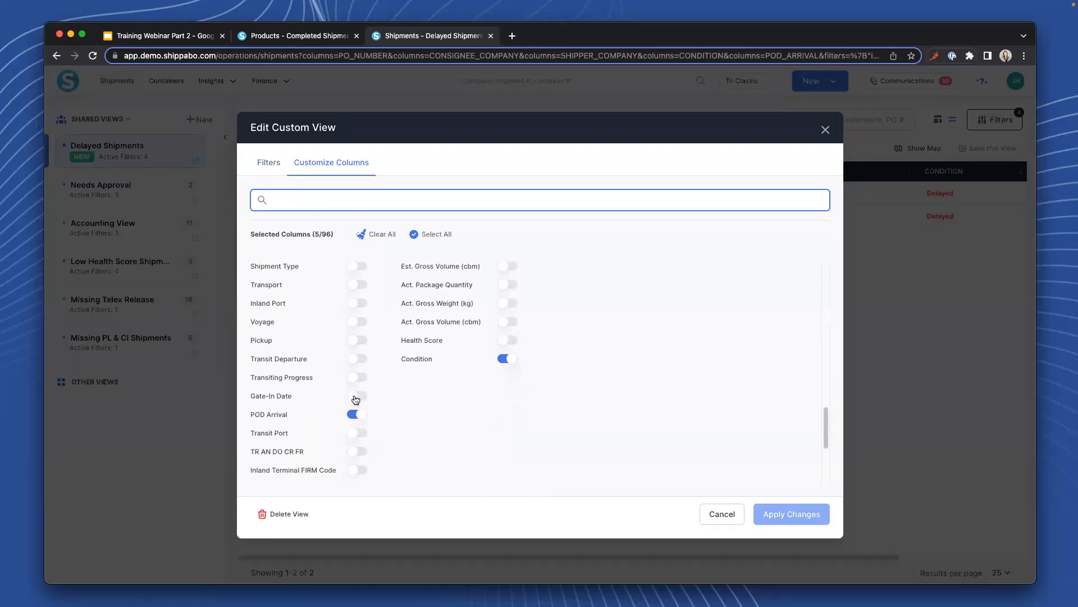
scroll(349, 317, down, 4)
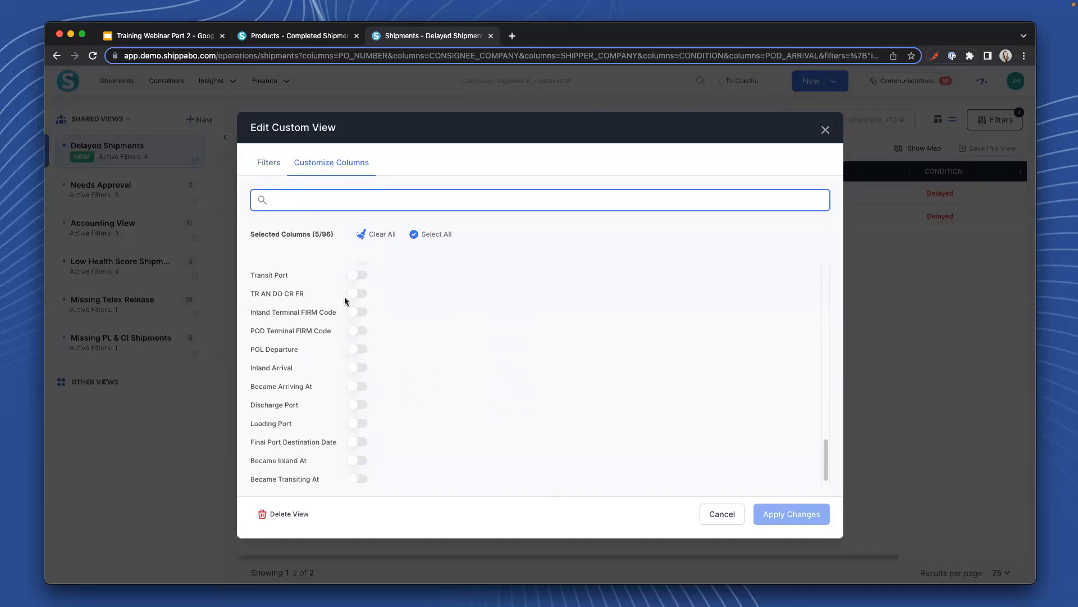
scroll(348, 360, up, 1)
click(351, 354)
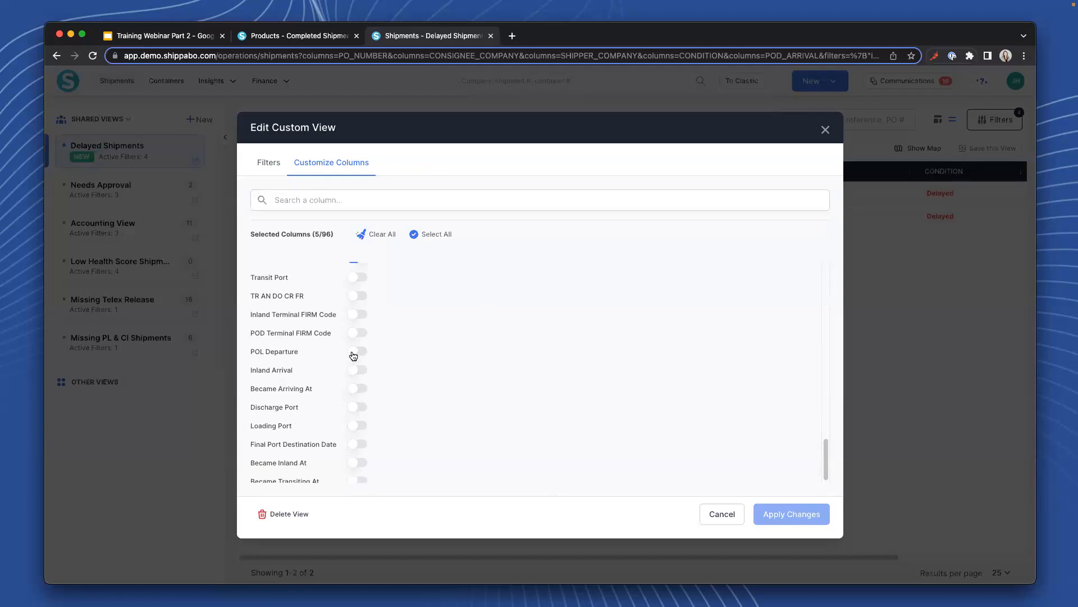
click(771, 515)
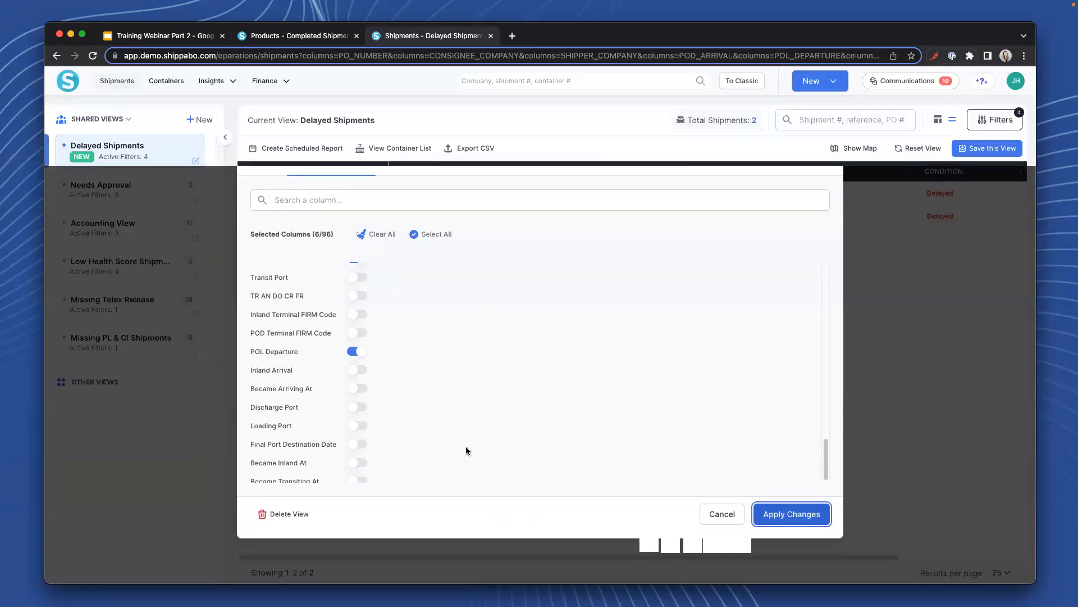
drag(564, 556, 714, 552)
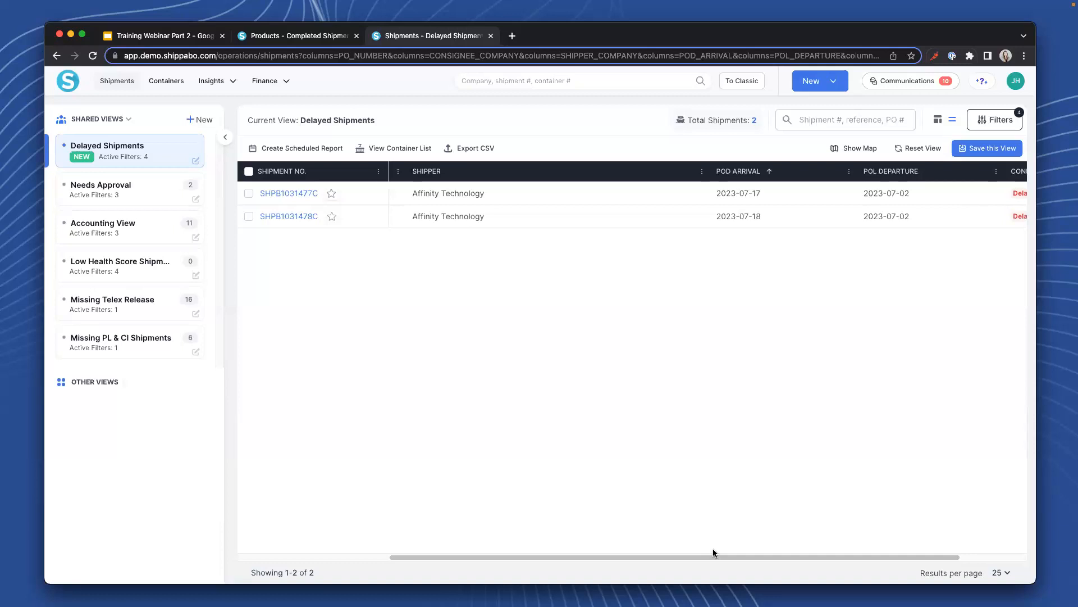
click(989, 149)
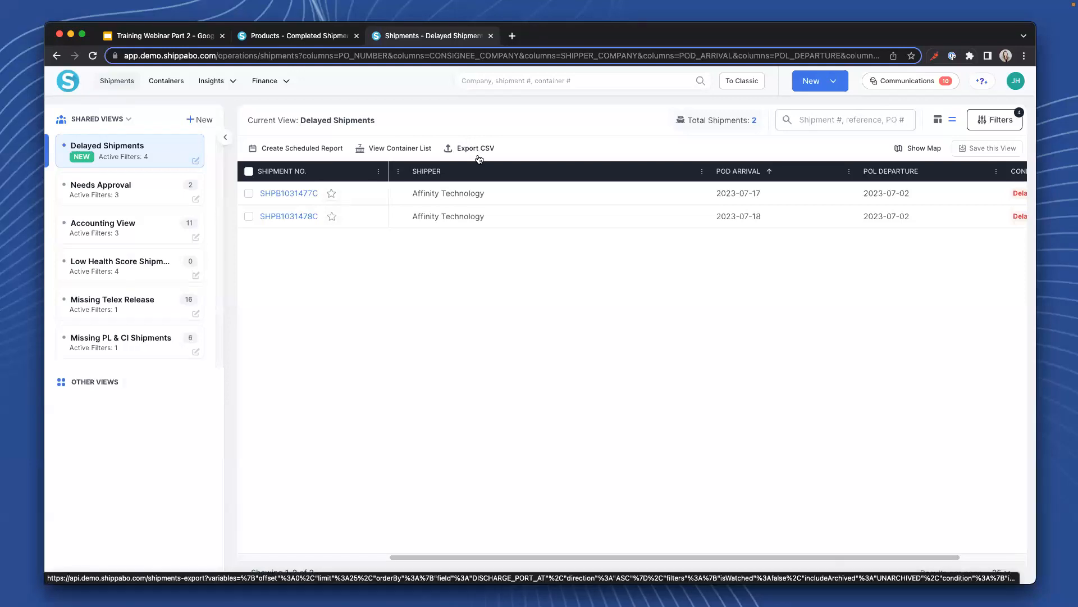
Open the container list and examine its available filters, closing them without changes.
click(385, 149)
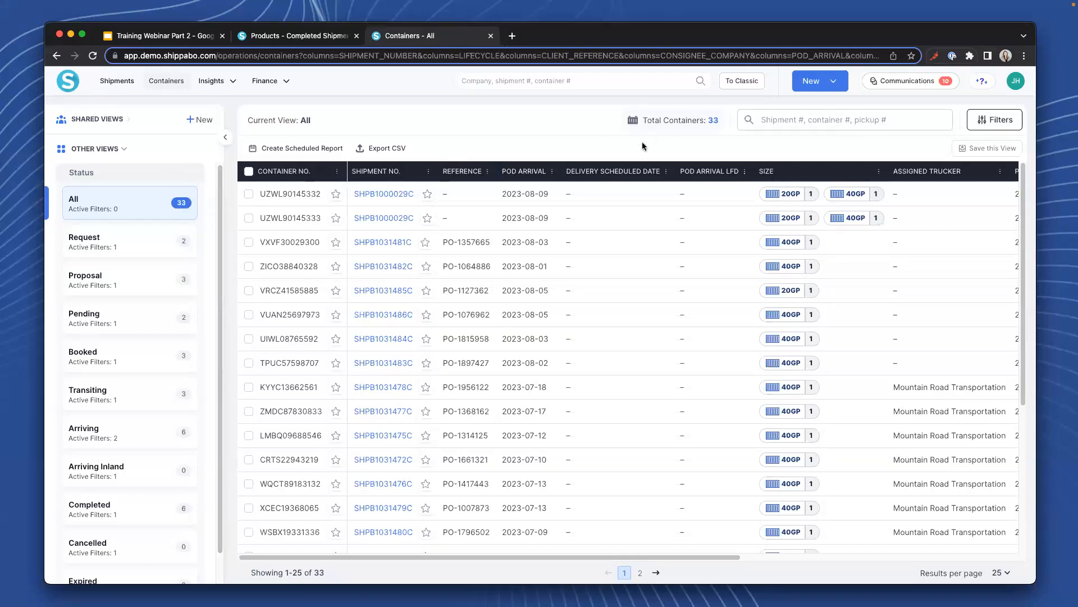
click(994, 119)
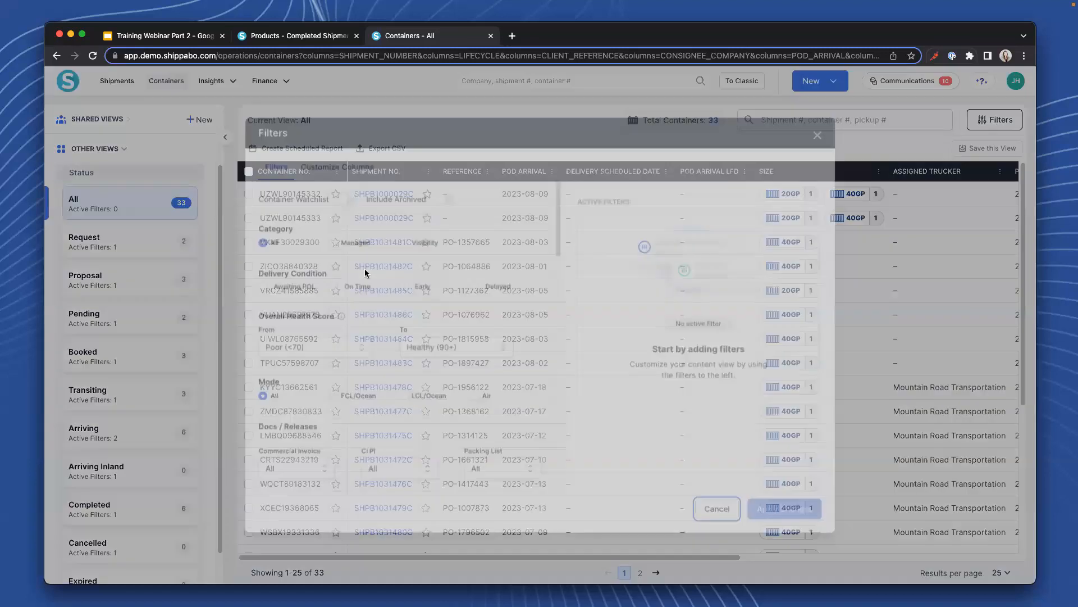
scroll(443, 349, down, 15)
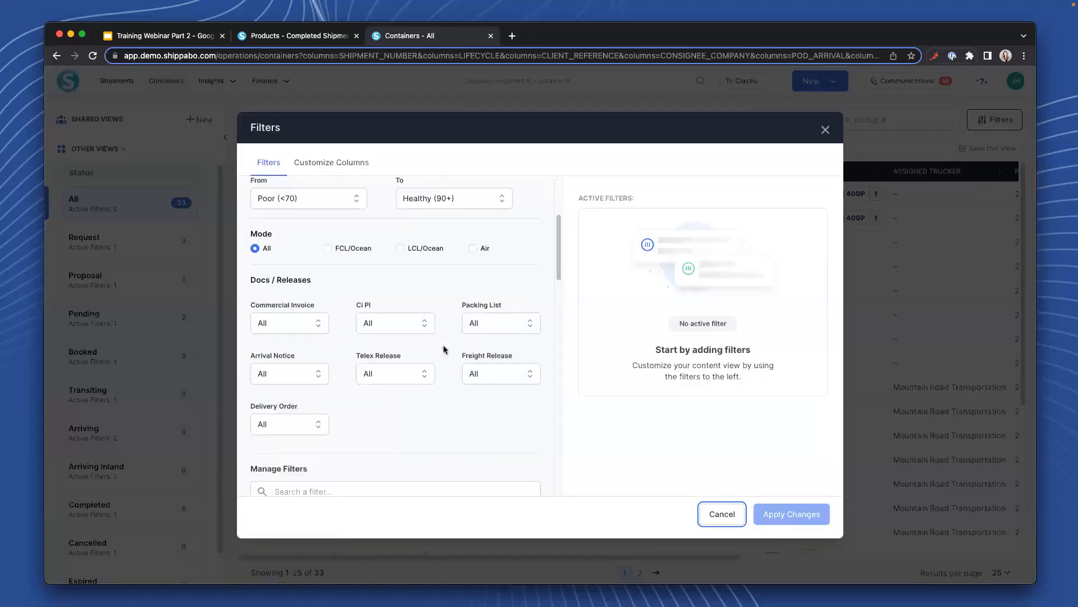
click(826, 130)
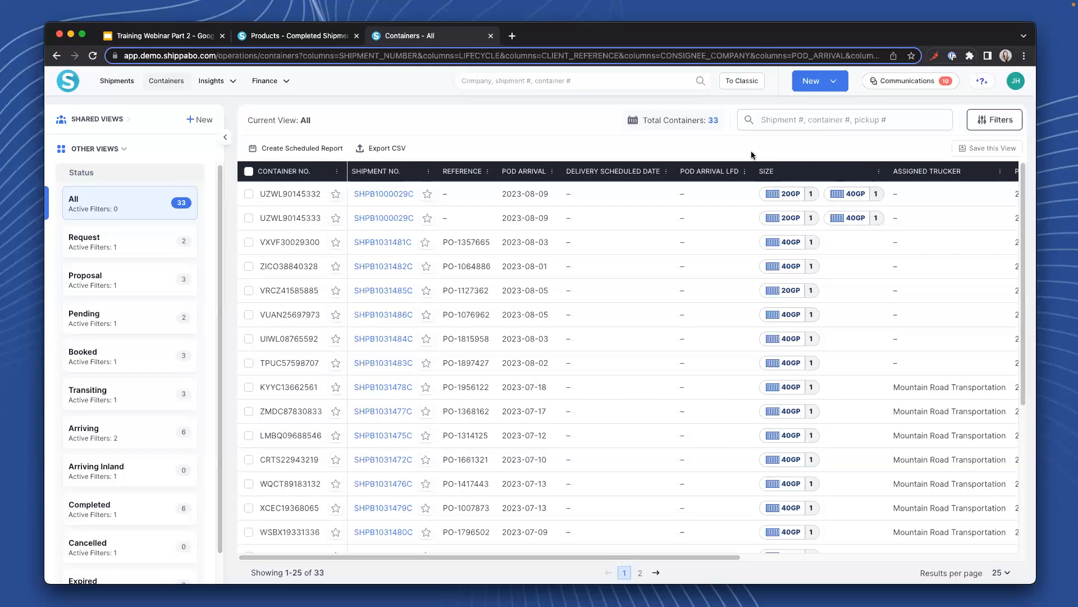
Examine the column customization options for the container list, then close them without changes.
click(996, 121)
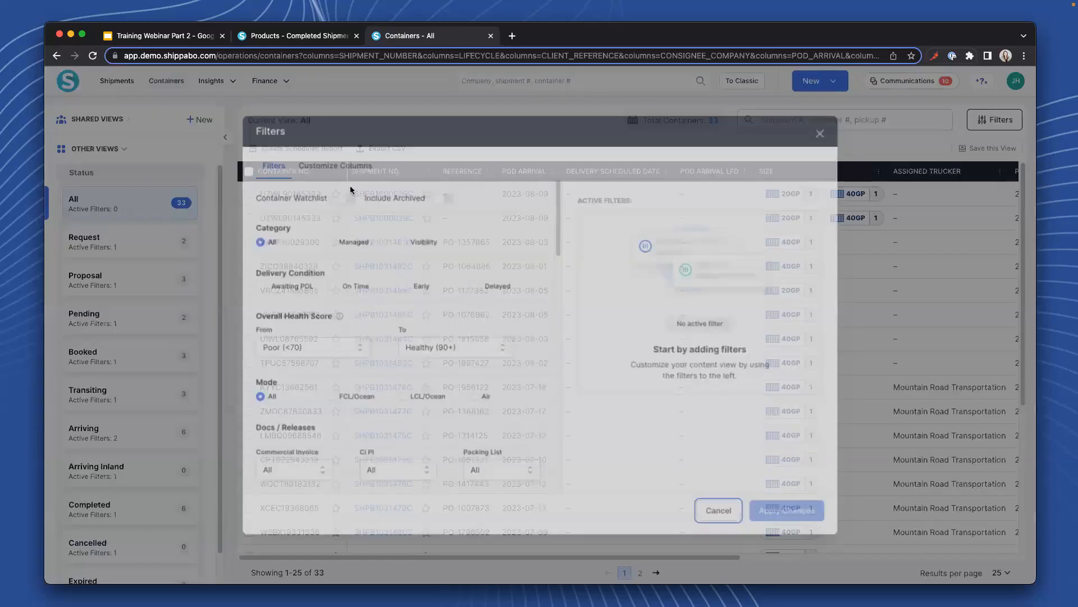
click(336, 167)
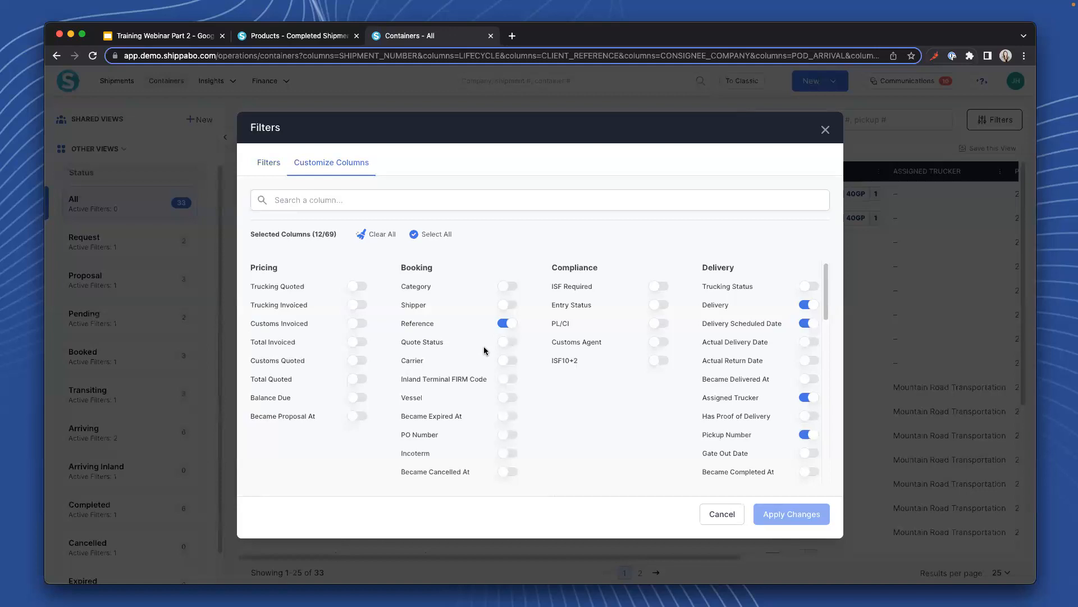
click(826, 130)
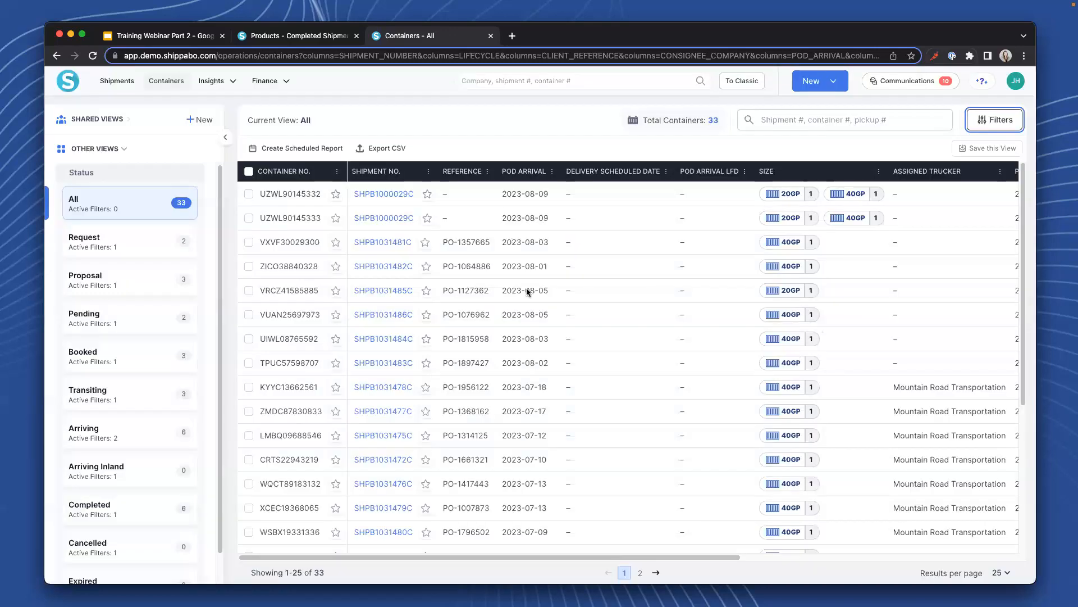
Open the Inland LFD shared view in the container list.
click(105, 120)
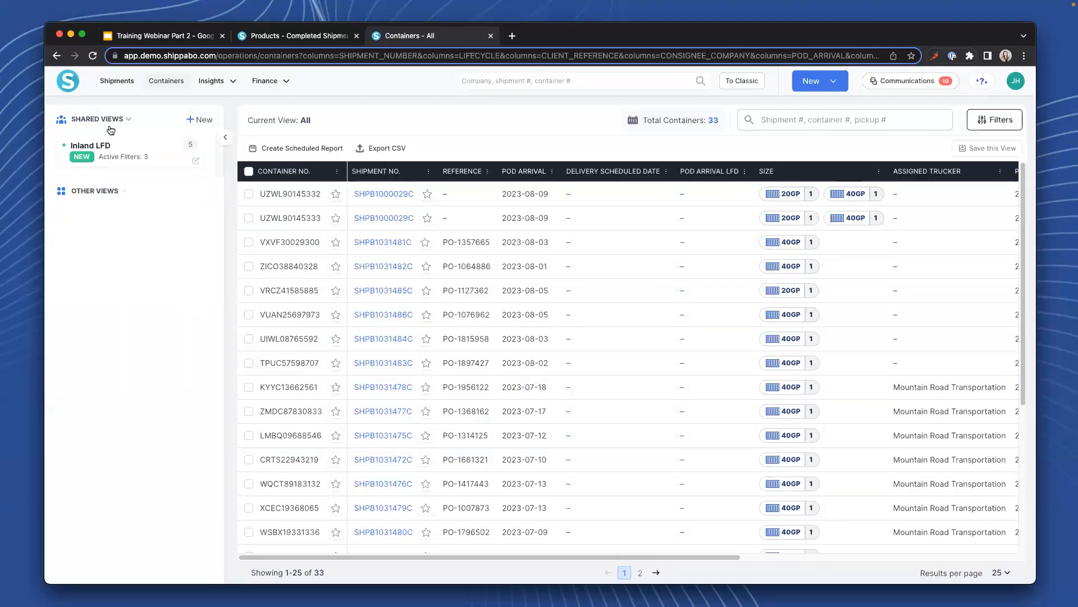
click(119, 159)
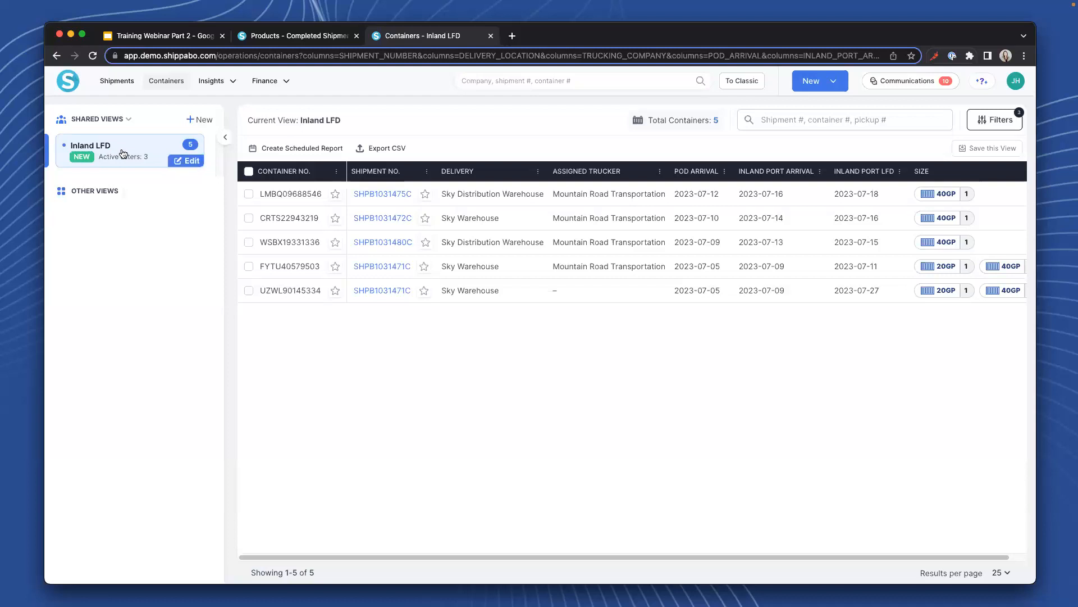
Examine the recipient, frequency and delivery time options for scheduling an Inland LFD report, trying Weekly frequency and closing the form without scheduling.
click(306, 149)
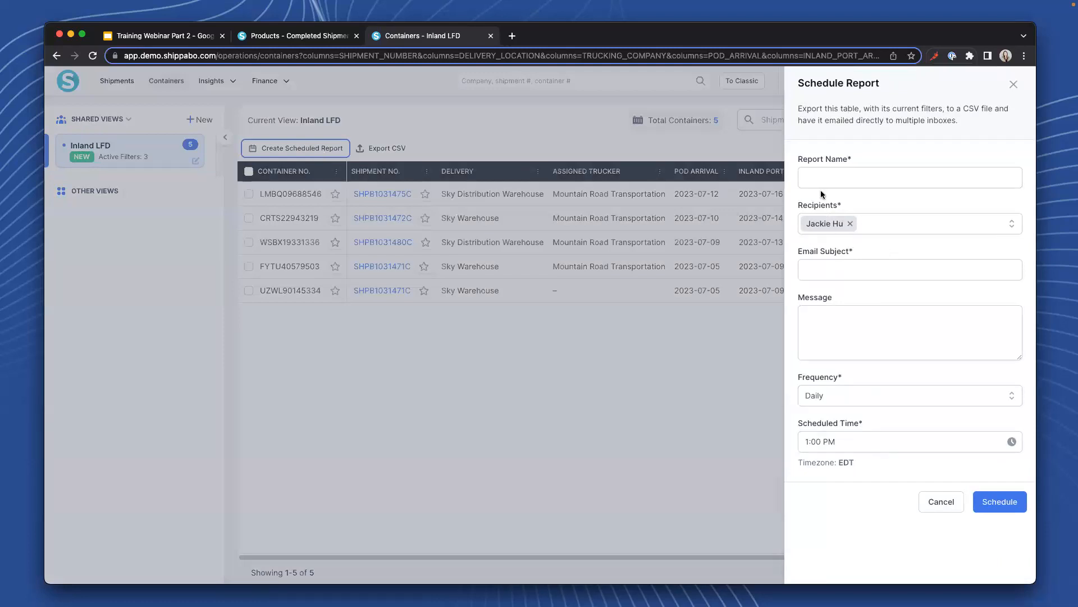
click(877, 222)
click(882, 225)
click(868, 396)
click(851, 441)
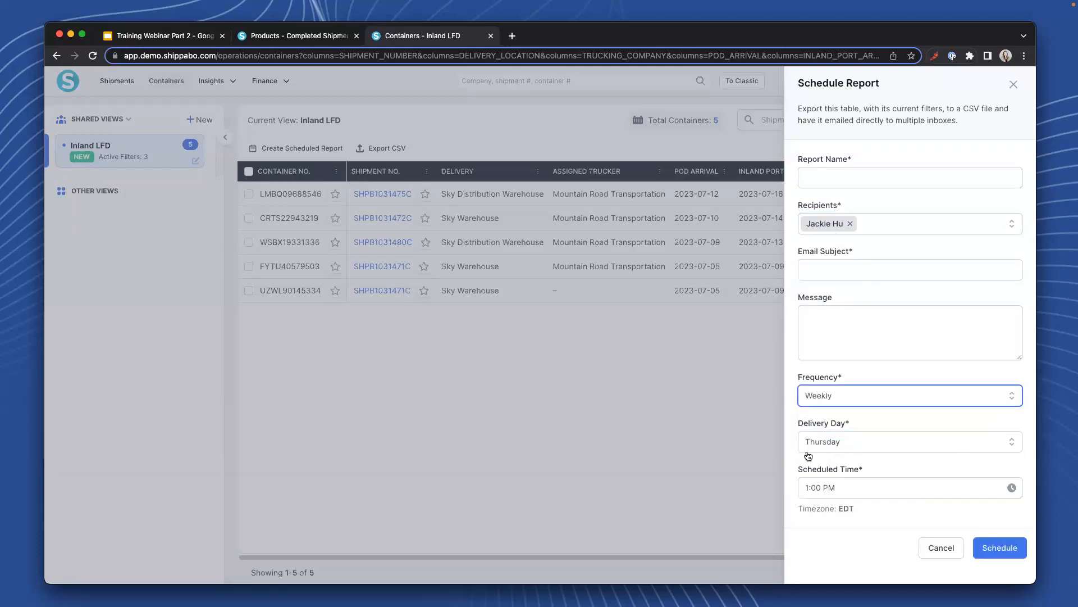
click(865, 553)
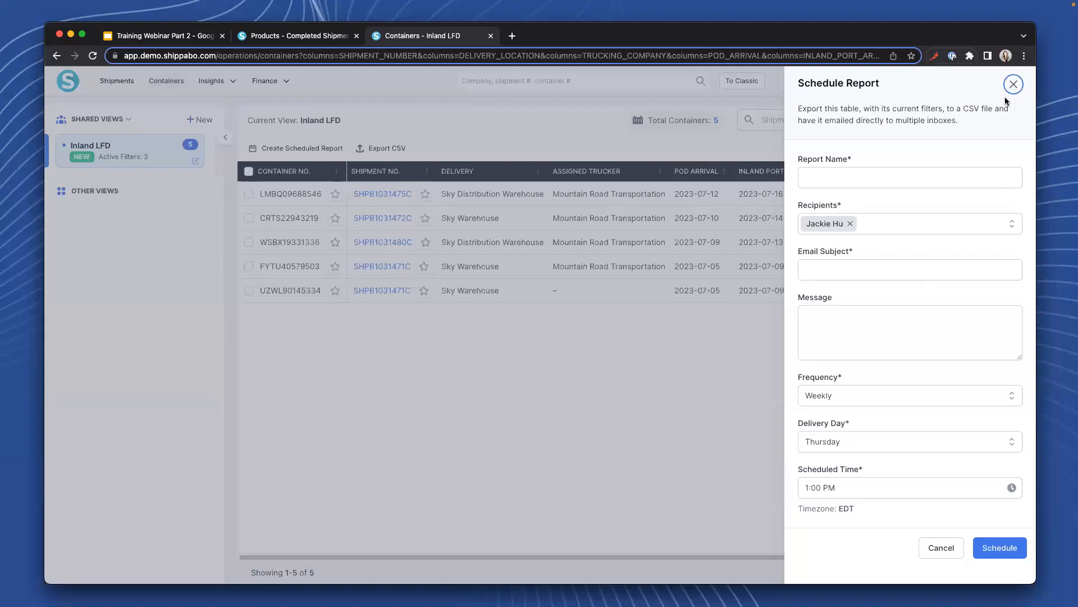
click(1014, 84)
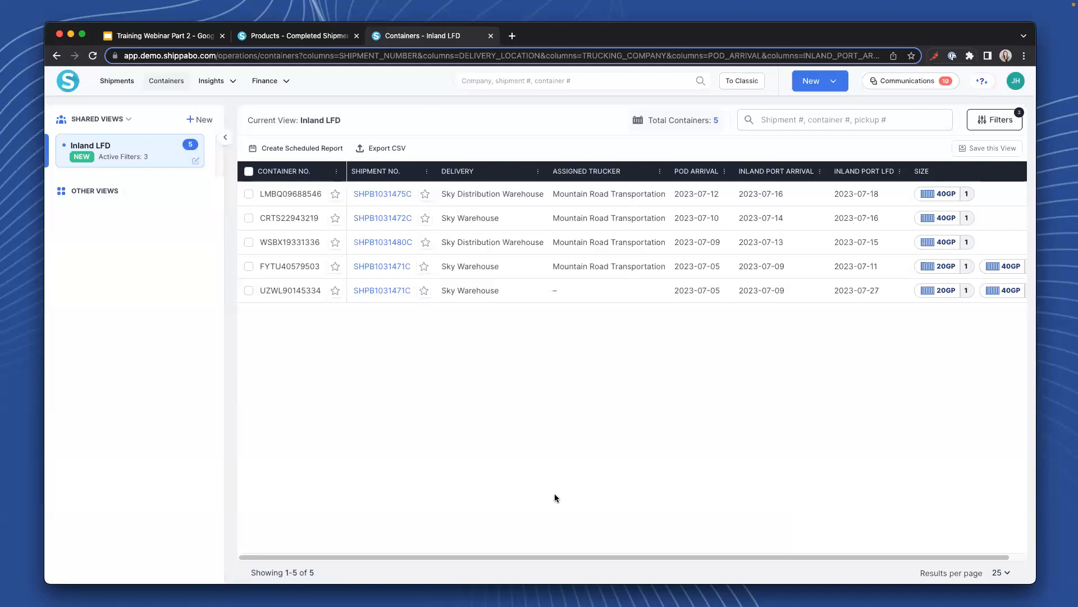
Open the Scheduled Reports page to view the existing shipment reports.
click(219, 82)
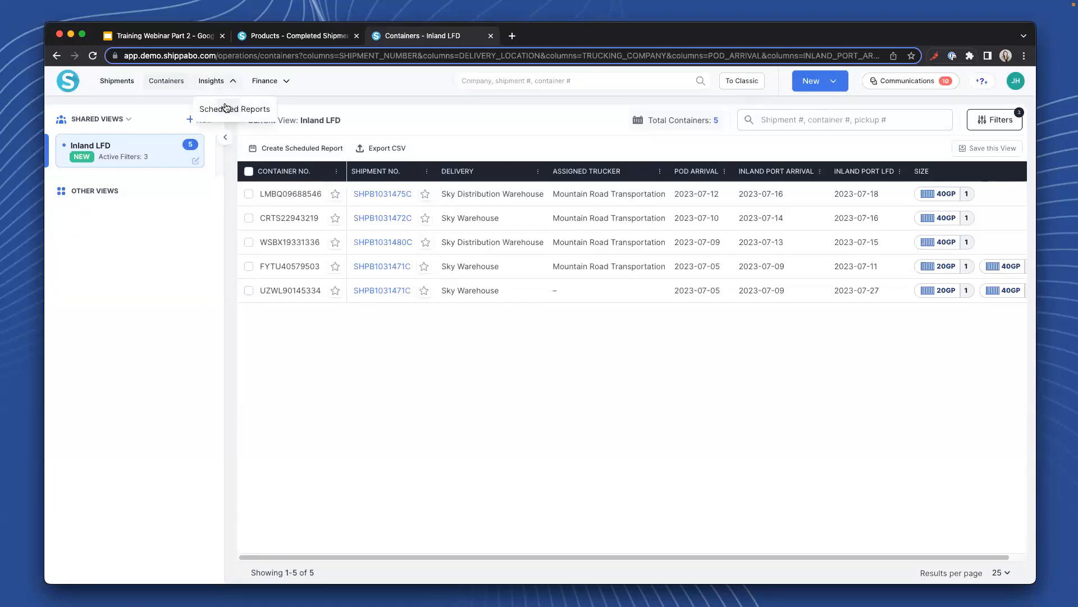
click(222, 109)
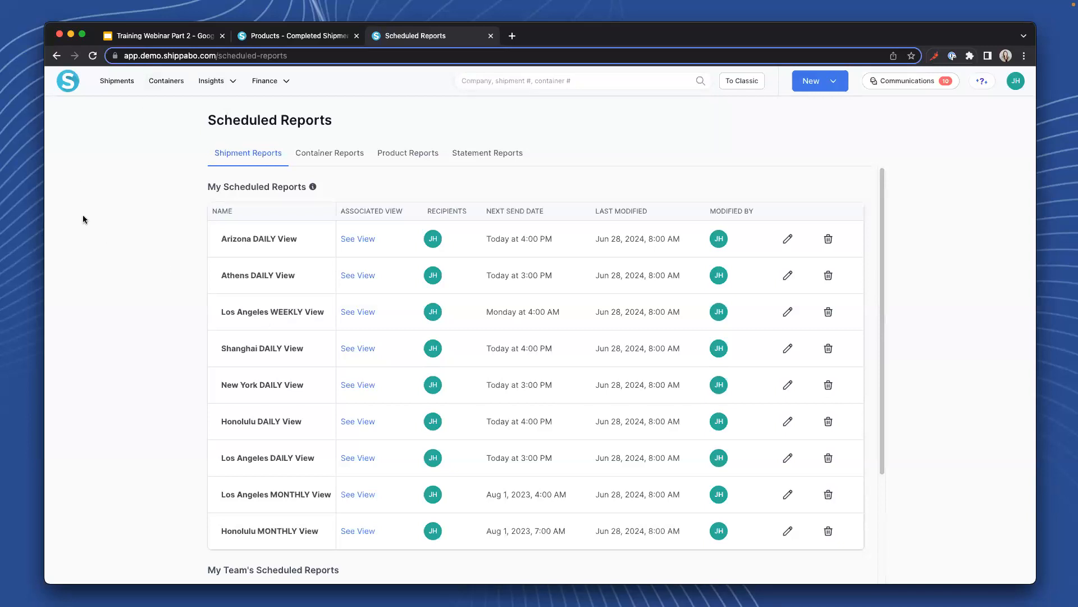
Switch to the Training Webinar Part 2 presentation in Google Slides and present the Shipment & Container Overview use cases slide.
click(159, 38)
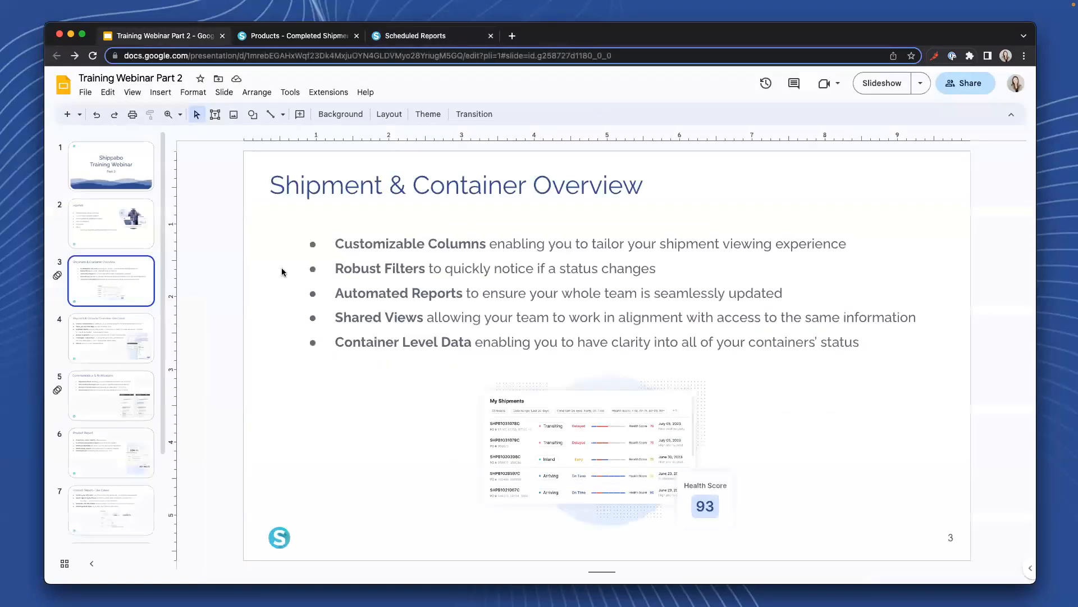
key(super+Return)
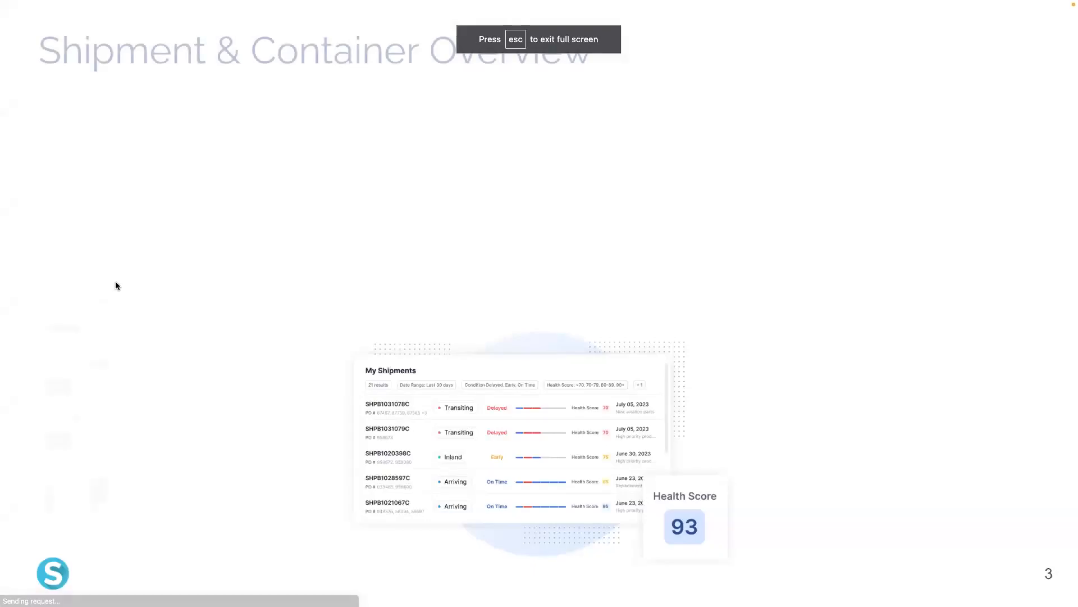
key(Right)
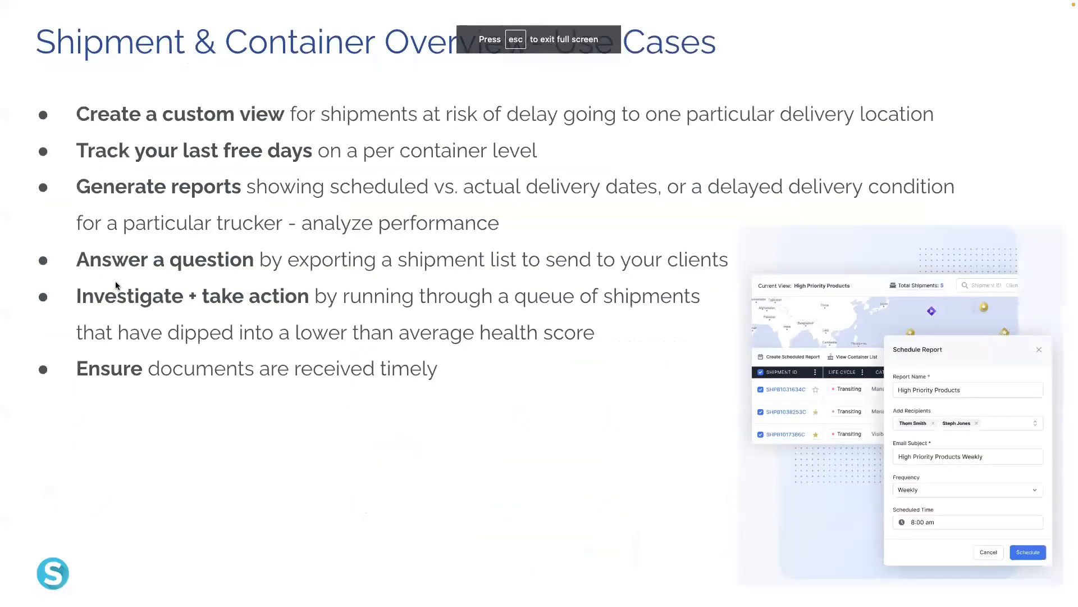
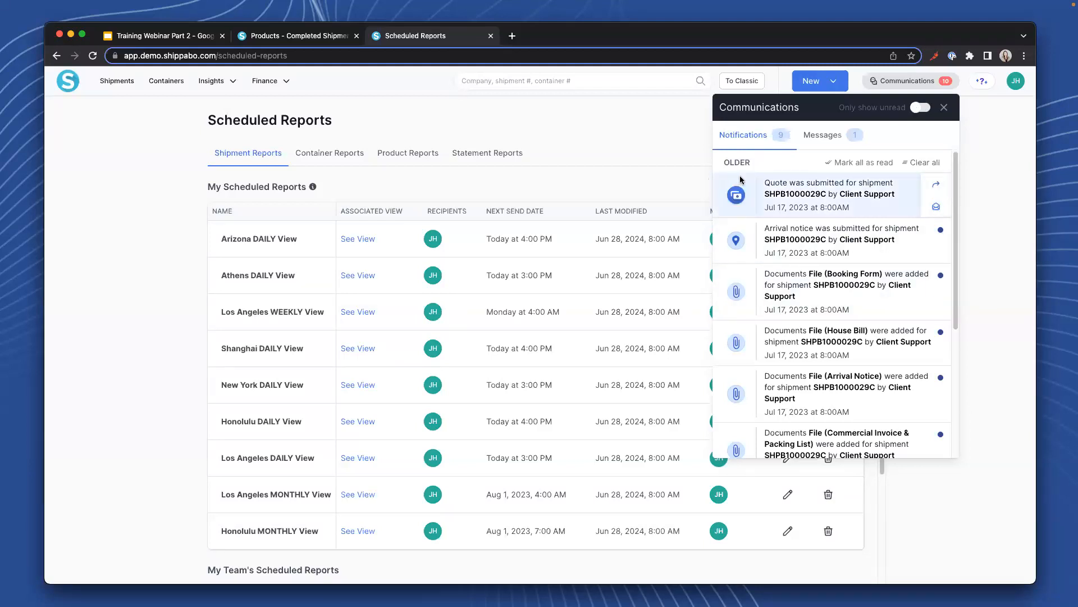
Review the notifications and messages in Shippabo's Communications feed, closing it without changes.
scroll(753, 367, down, 4)
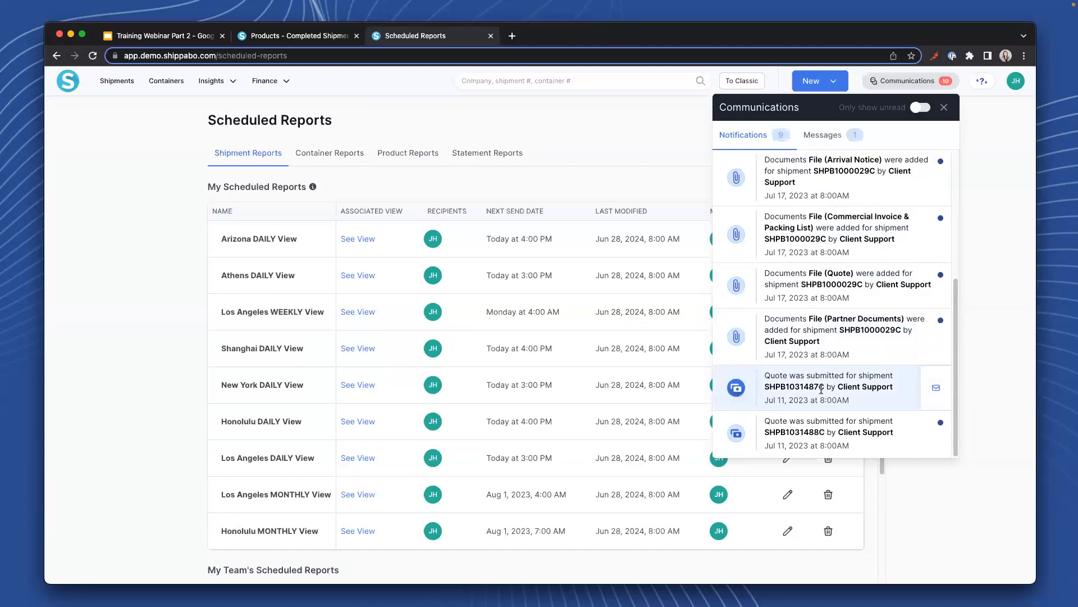
scroll(805, 254, up, 1)
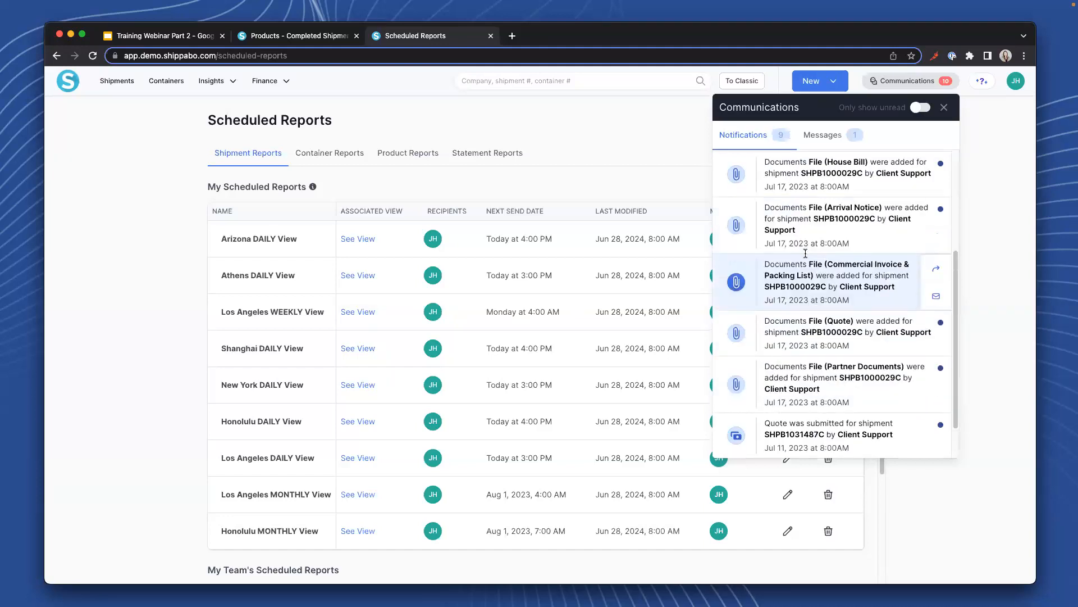
scroll(806, 254, up, 3)
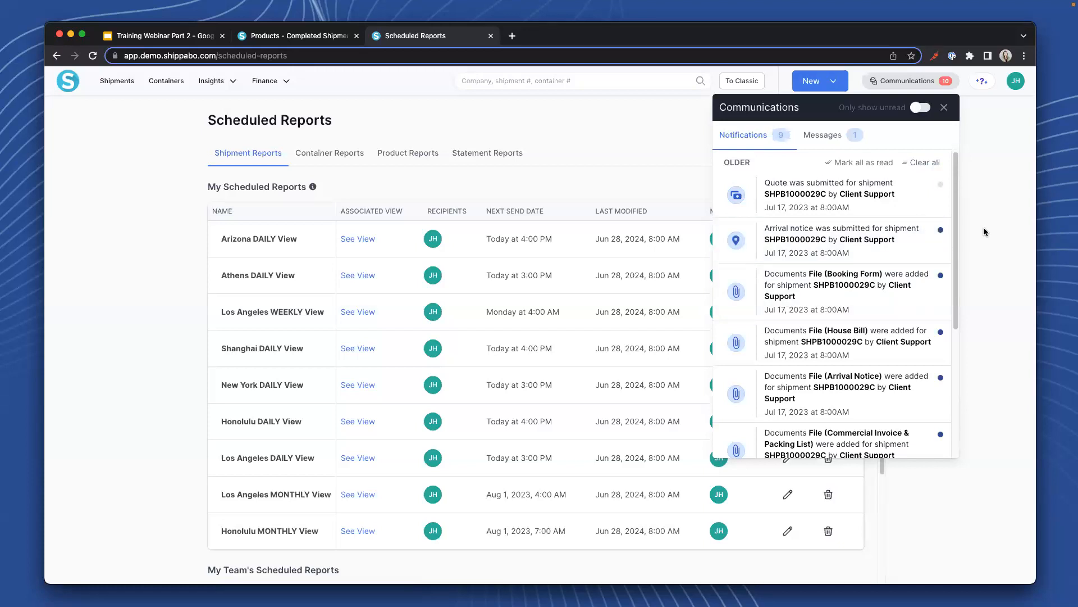
click(822, 135)
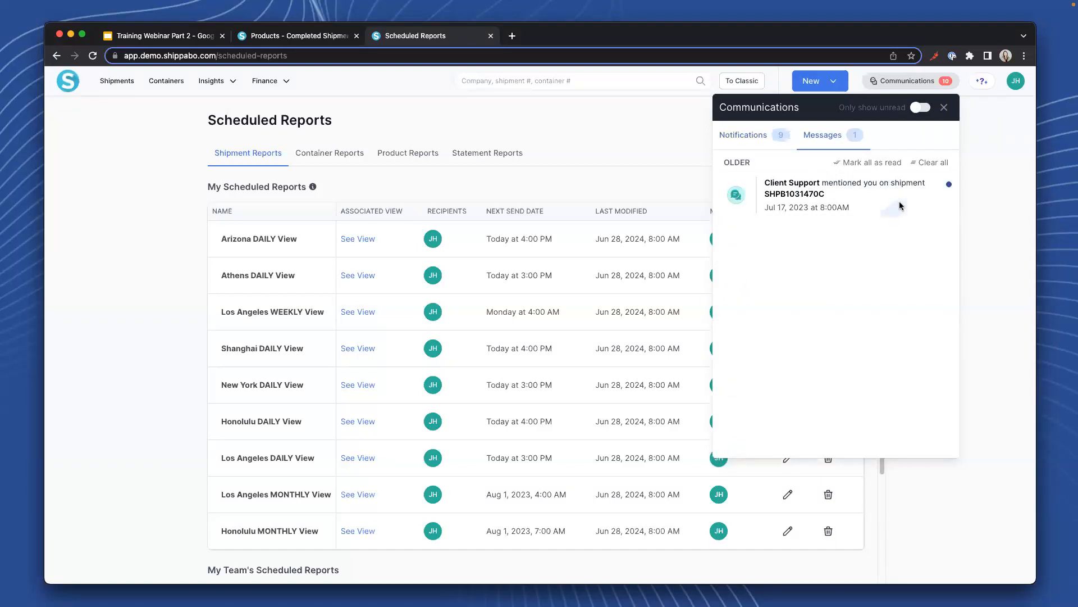
mouse_move(954, 190)
click(756, 135)
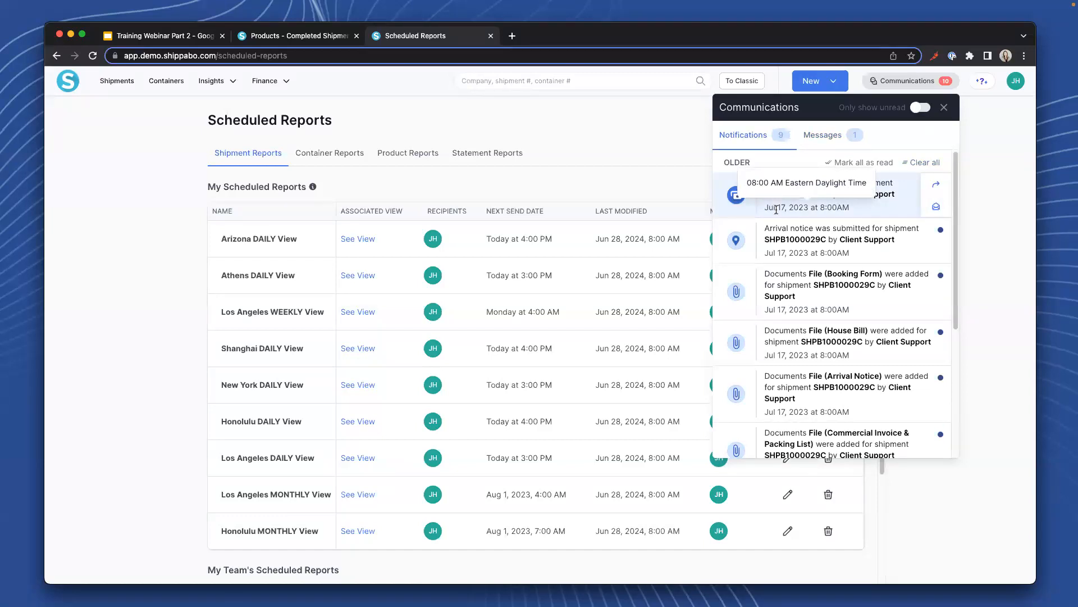
click(1002, 152)
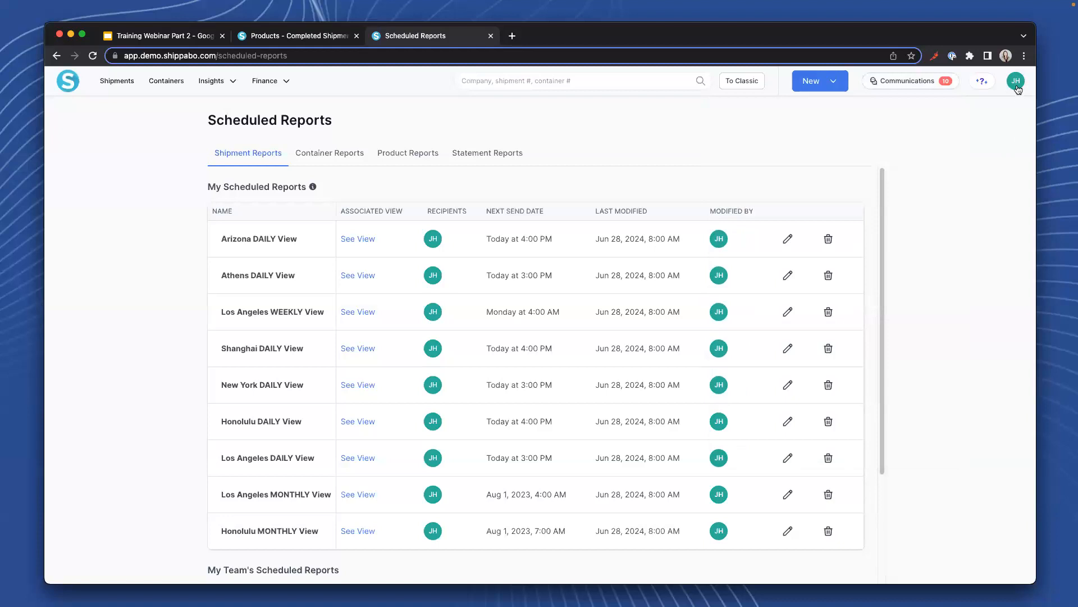
Examine the notification options in the account settings, closing them without changes.
click(1017, 84)
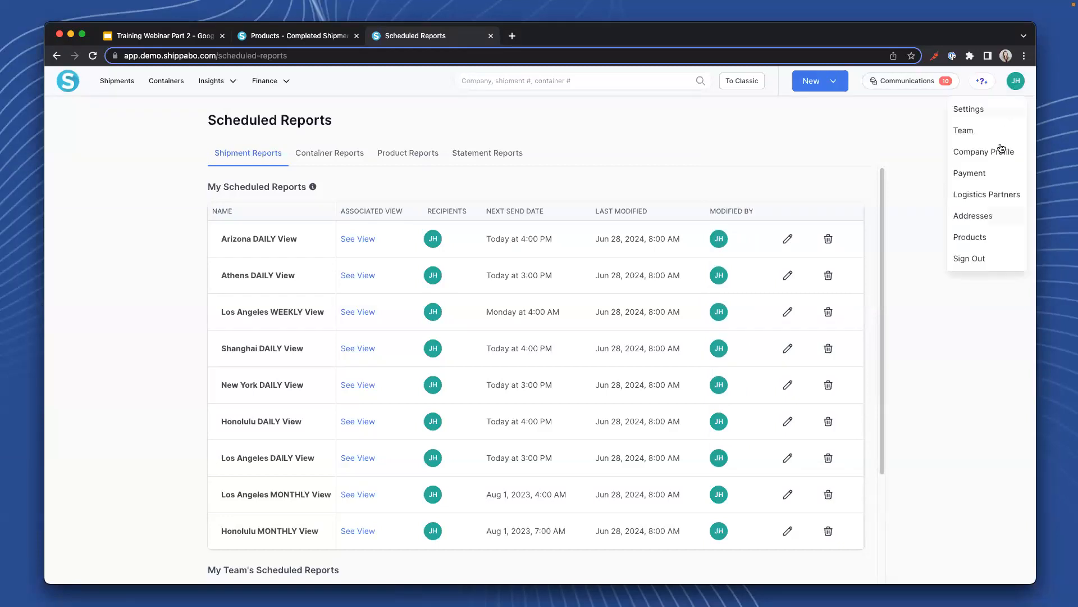
click(991, 111)
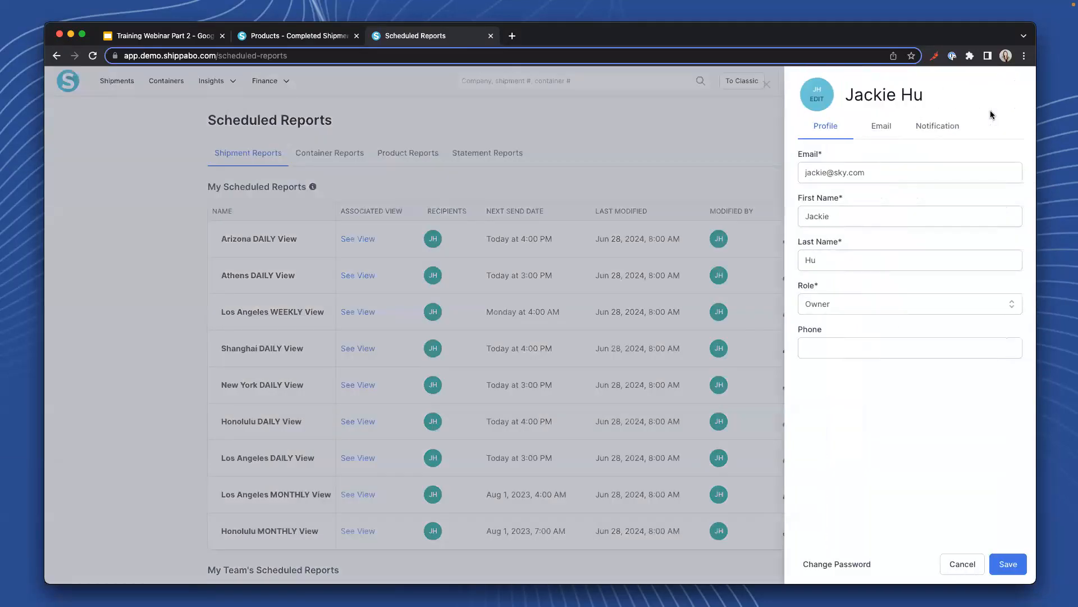
click(947, 129)
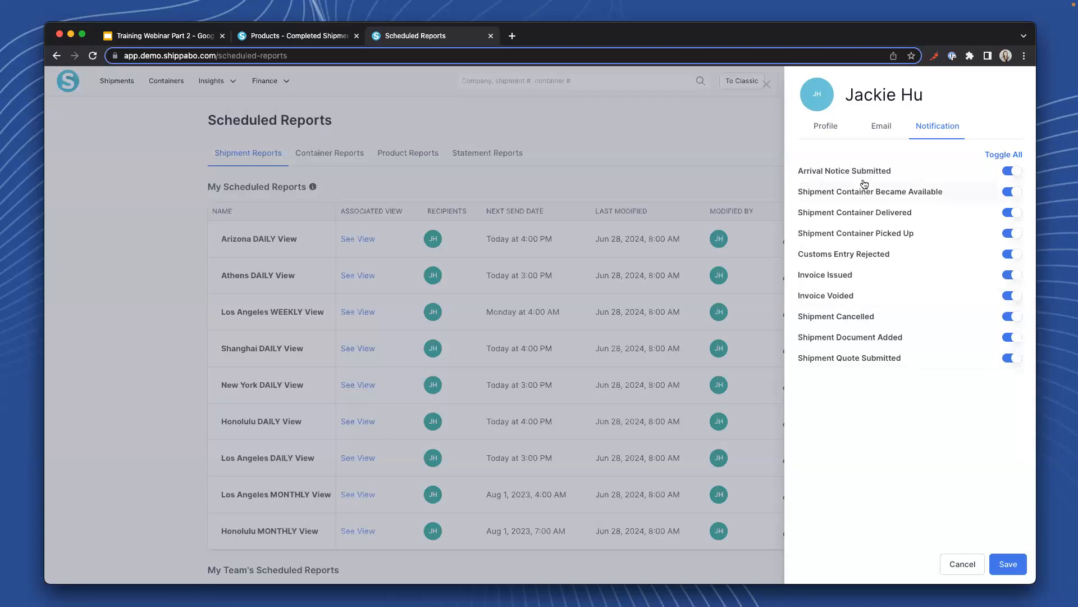
click(766, 84)
Switch to the Training Webinar Part 2 presentation, present the Communication & Notifications and Product Report slides, and leave full screen.
click(131, 41)
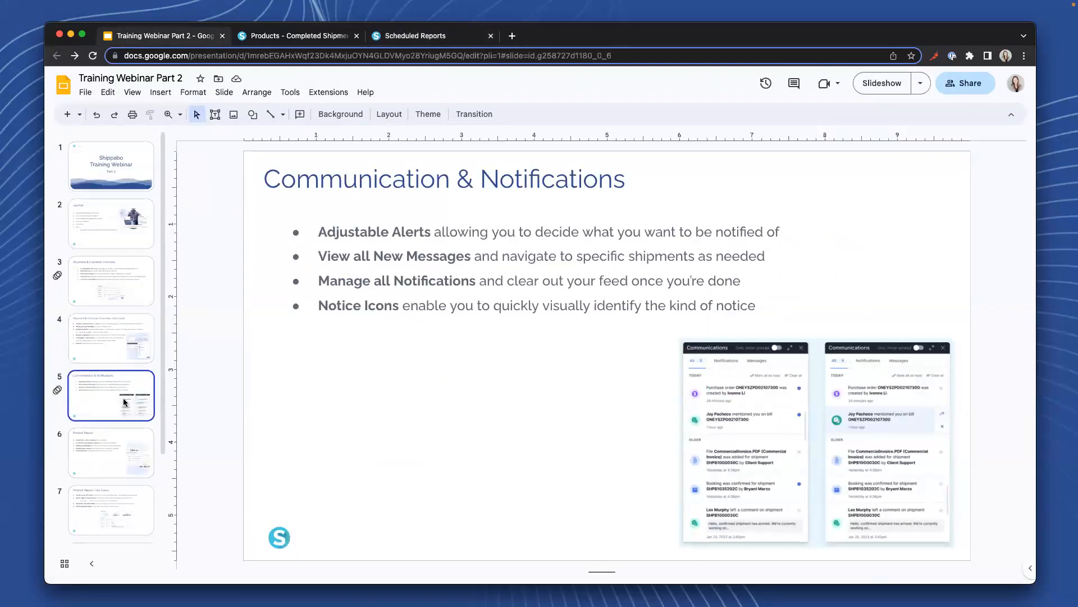
key(super+Return)
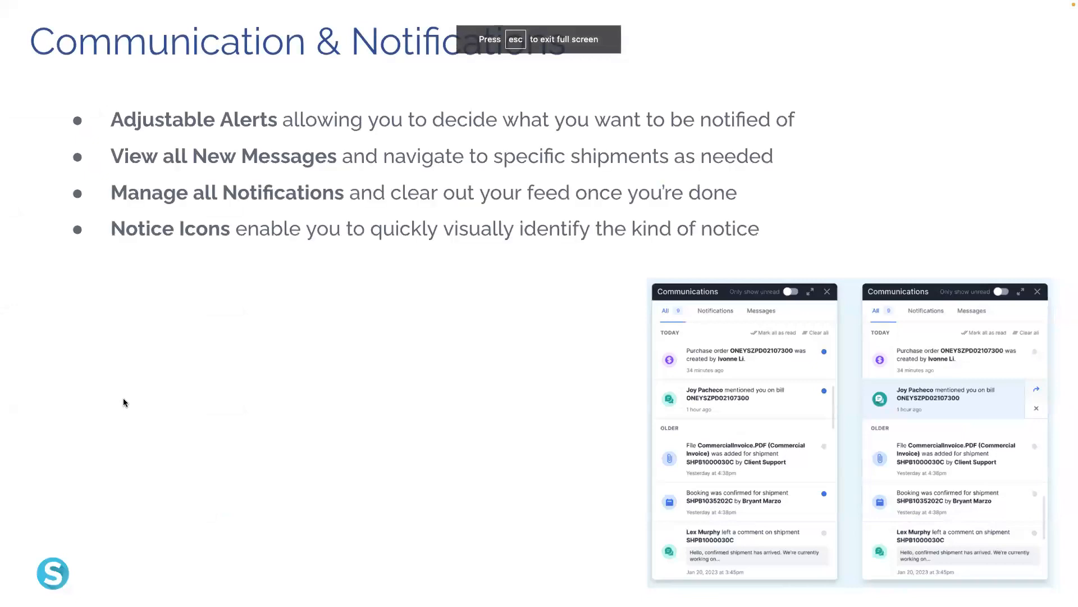
key(Right)
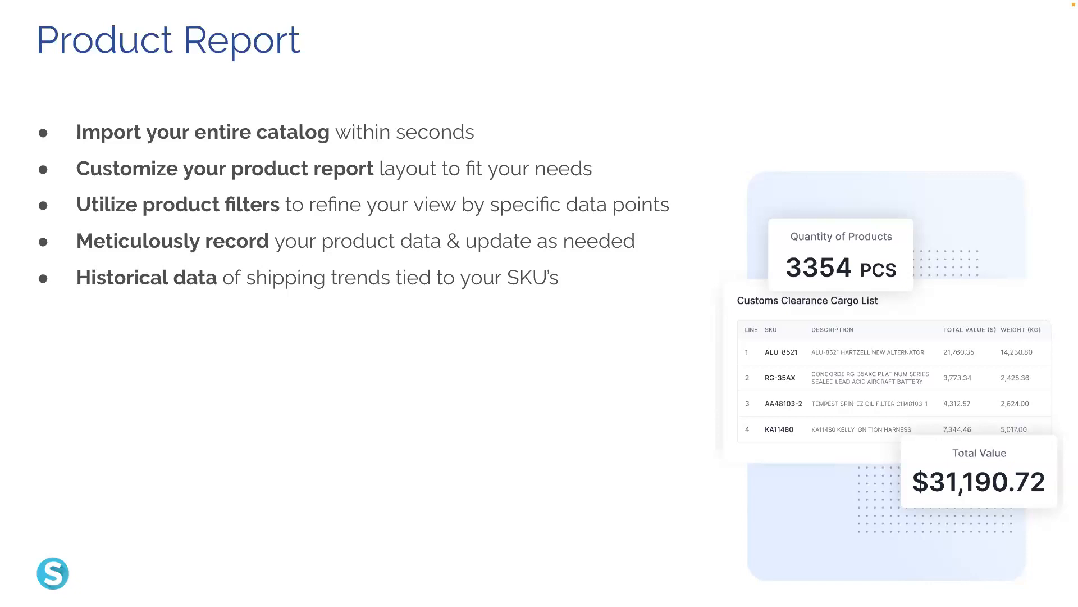
key(Escape)
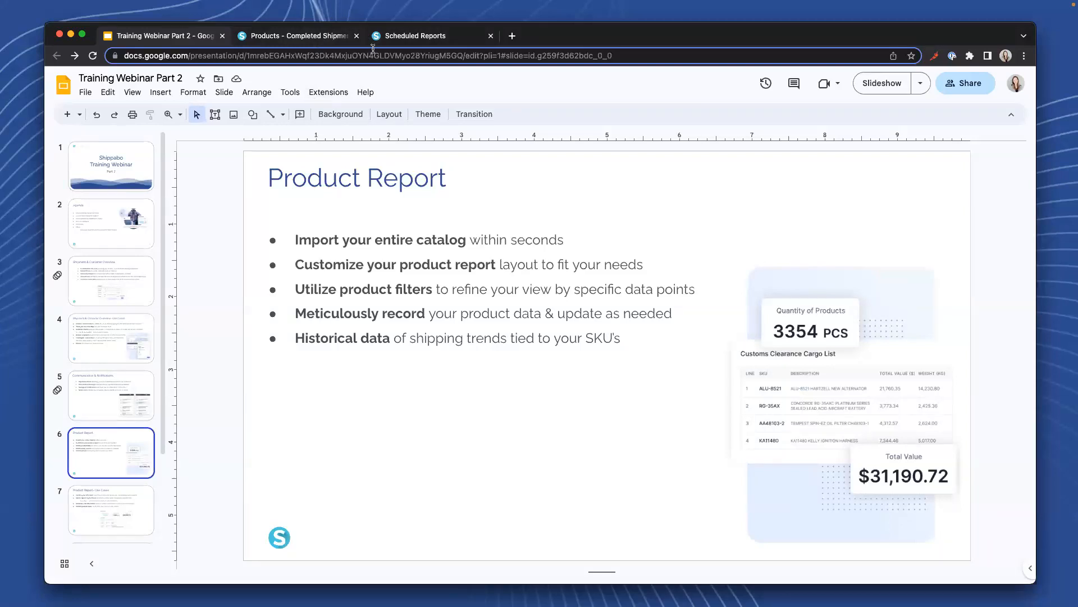
Switch to Shippabo's Completed Shipments product report and check the account options for the Products entry.
click(292, 37)
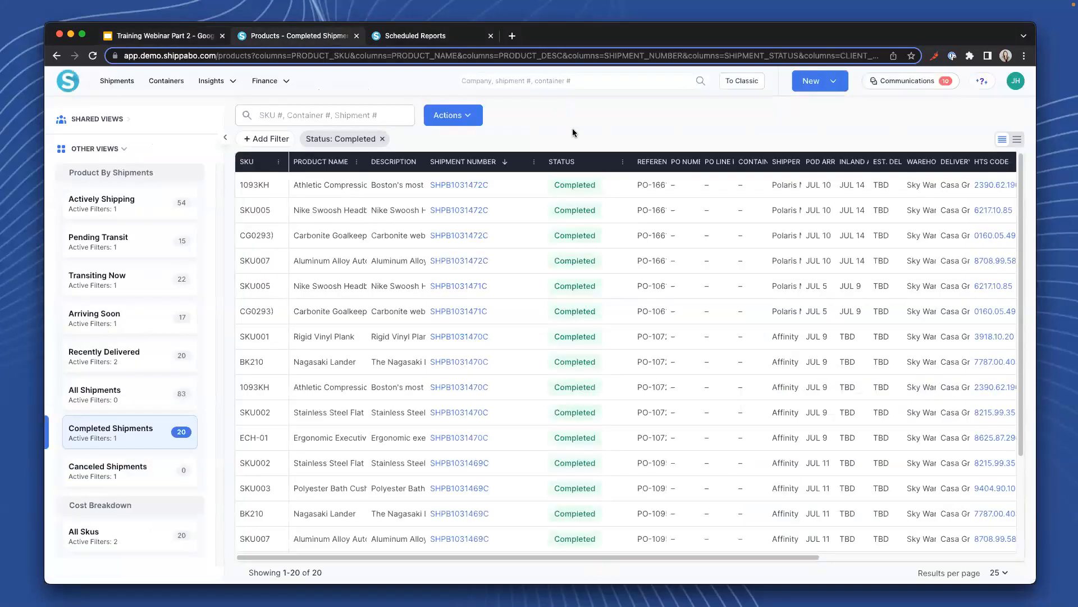
click(1017, 81)
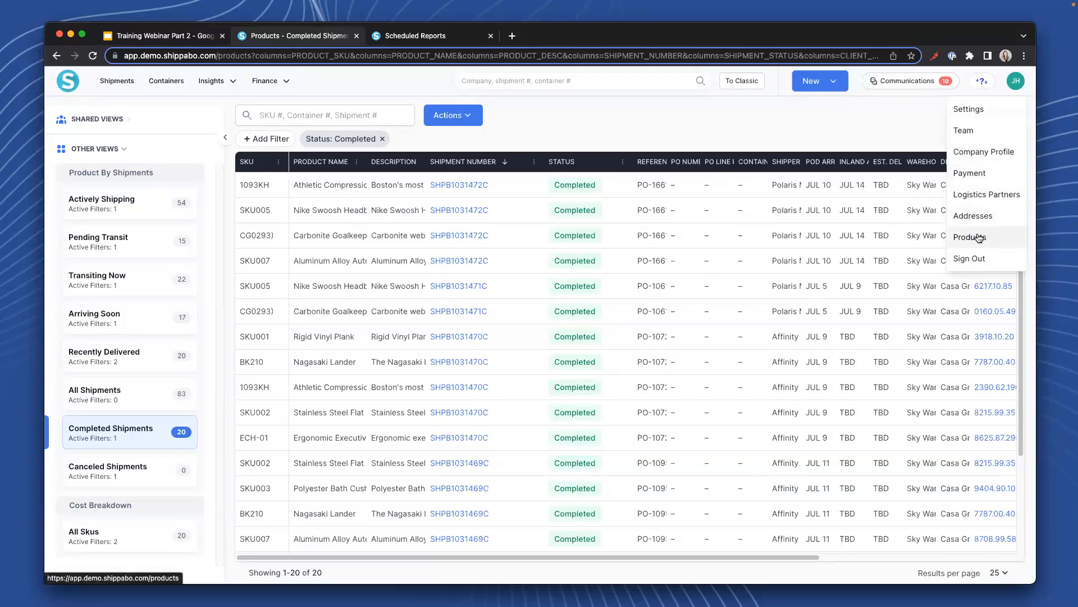
click(673, 125)
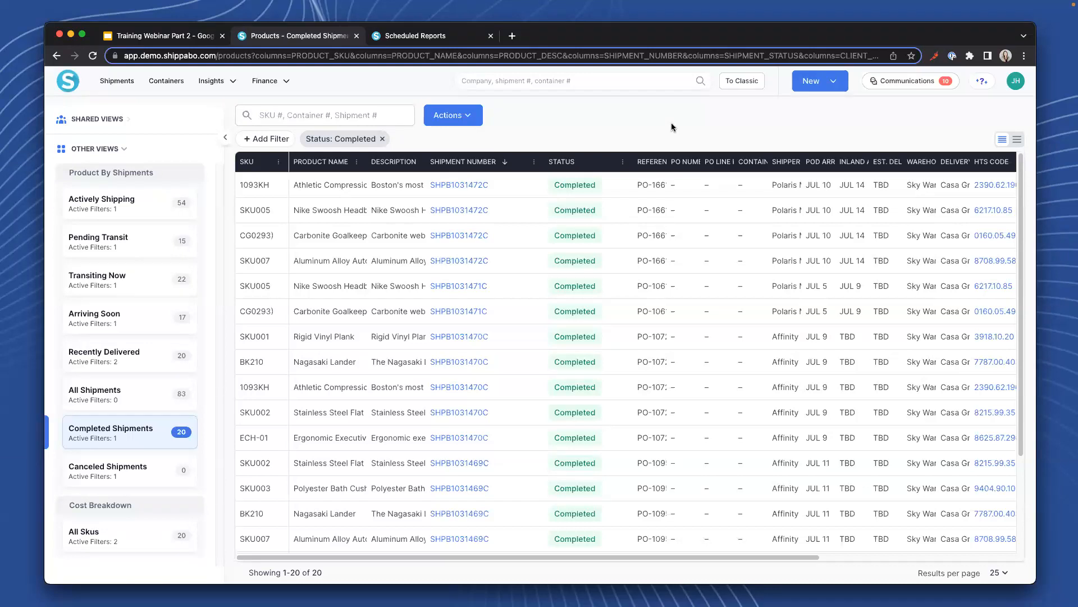
Hide and restore the list of views in the product report, and check its CSV download and report scheduling actions.
click(225, 137)
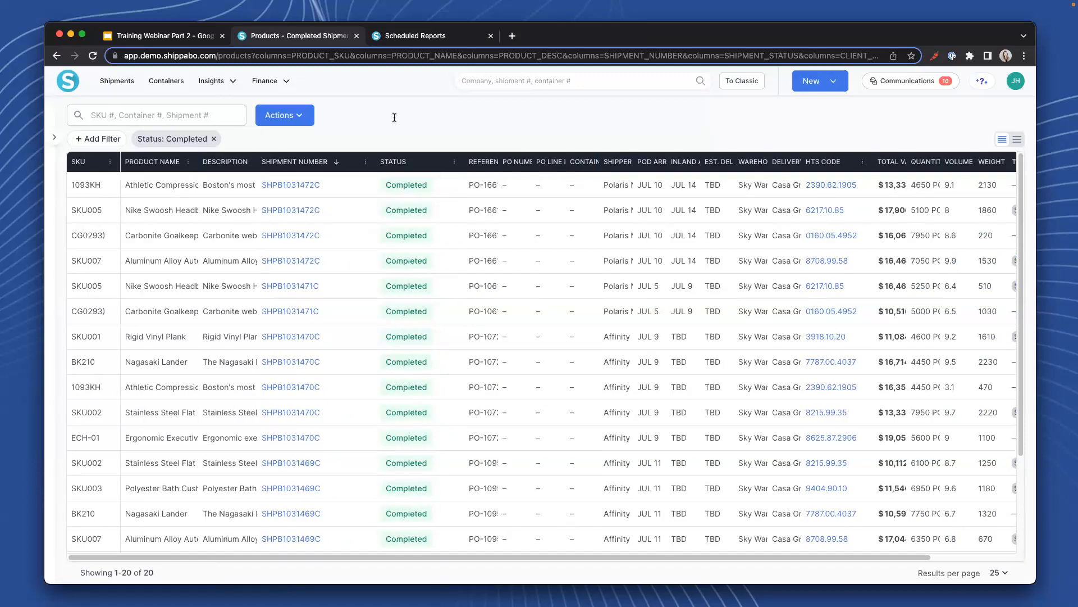
click(50, 135)
click(466, 118)
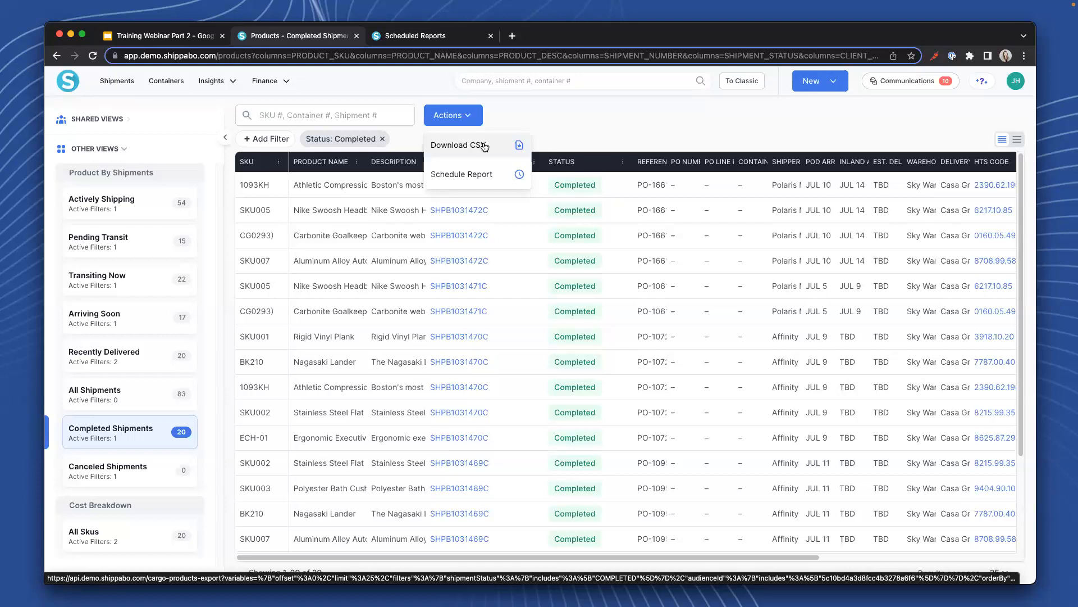
click(608, 132)
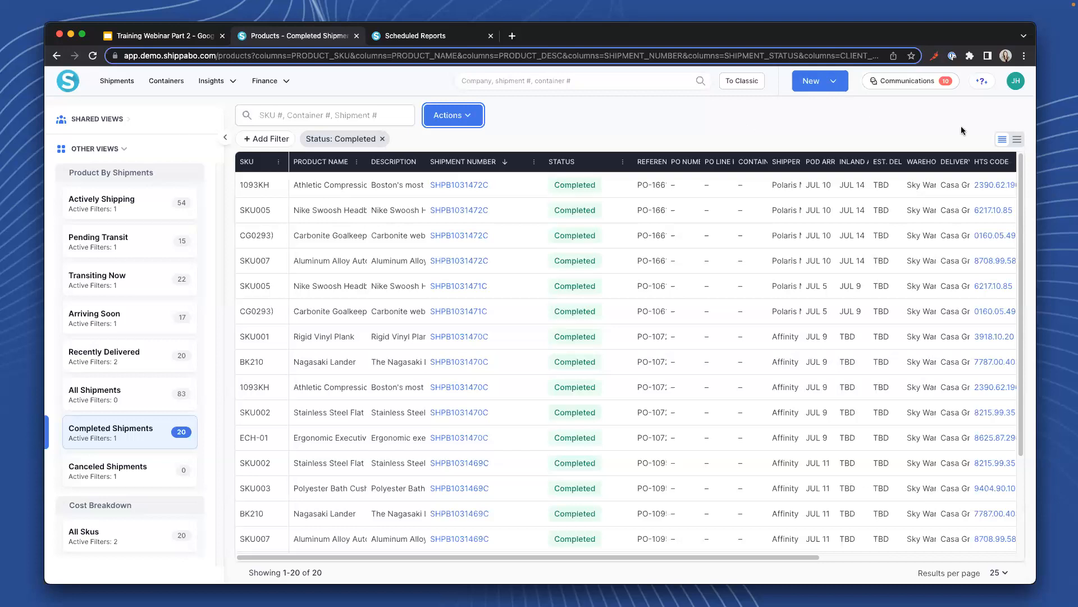
Try the roomier row spacing in the product table and return it to compact spacing.
click(1021, 146)
click(1003, 141)
click(1017, 143)
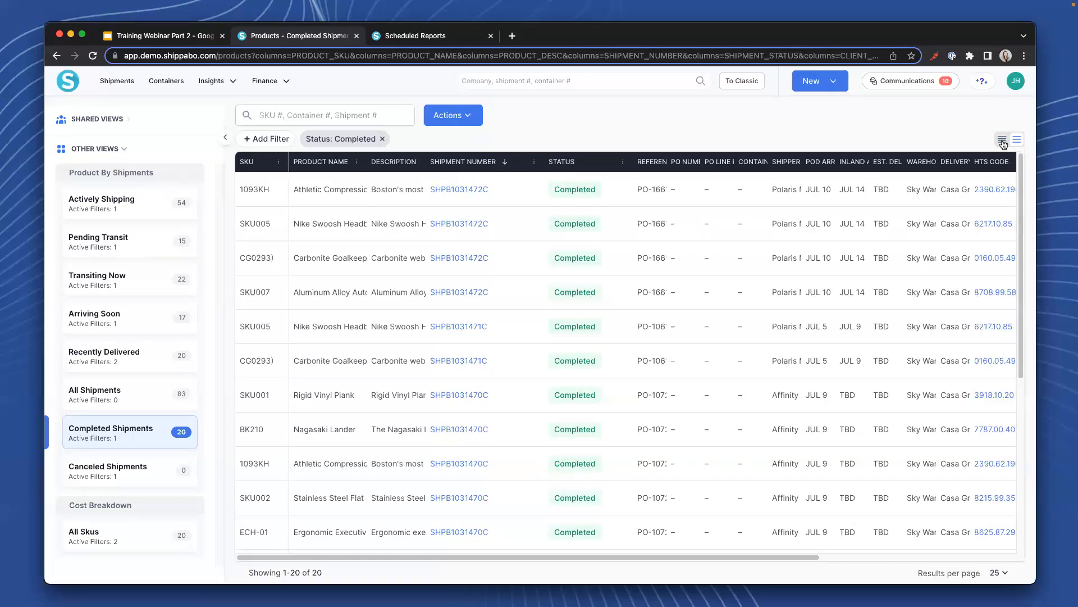
click(1003, 142)
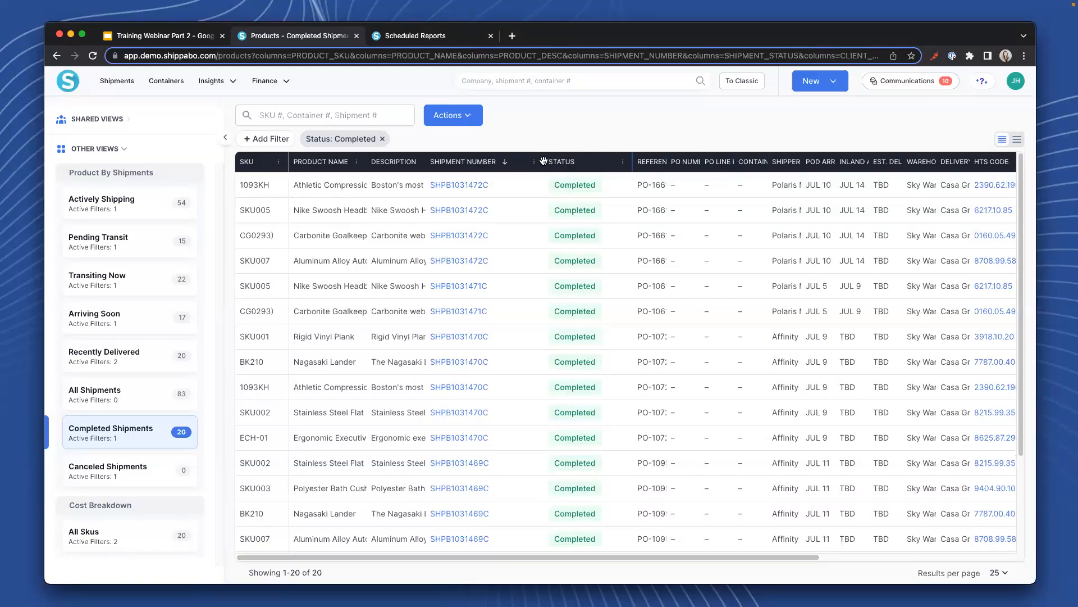
Narrow the Shipment Number column in the Completed Shipments product table.
drag(541, 162, 524, 162)
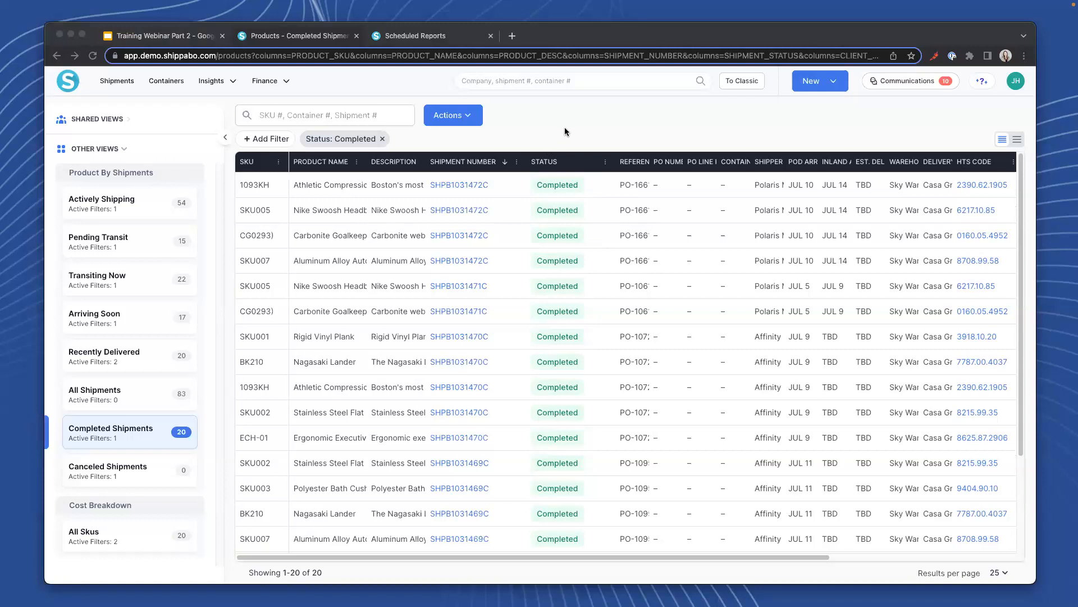
click(565, 127)
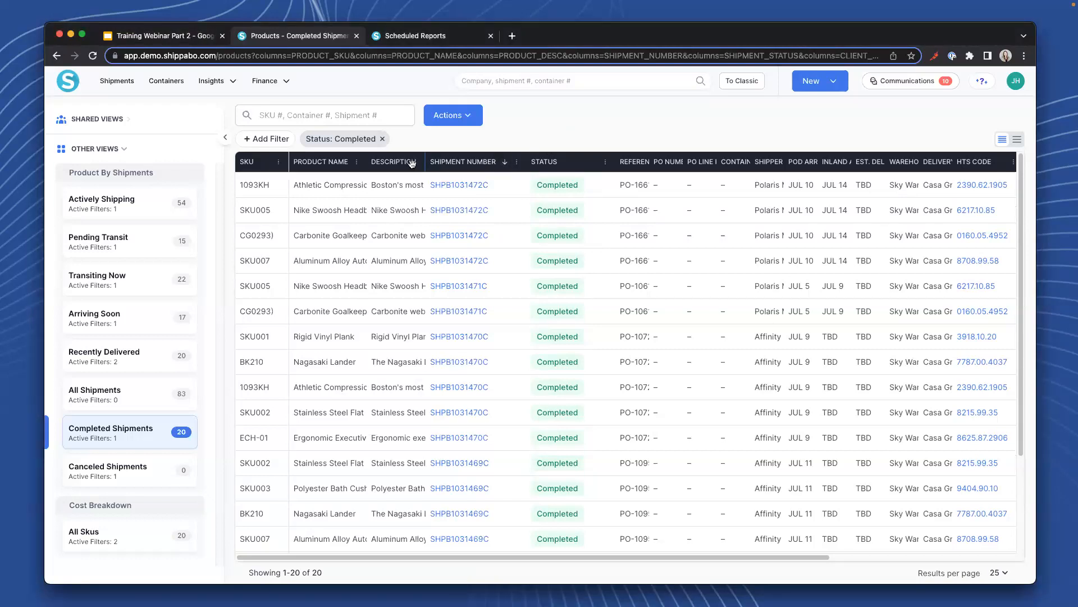
Filter the Completed Shipments product report to SKU equals BK210 and look through the columns of the matching rows.
click(263, 141)
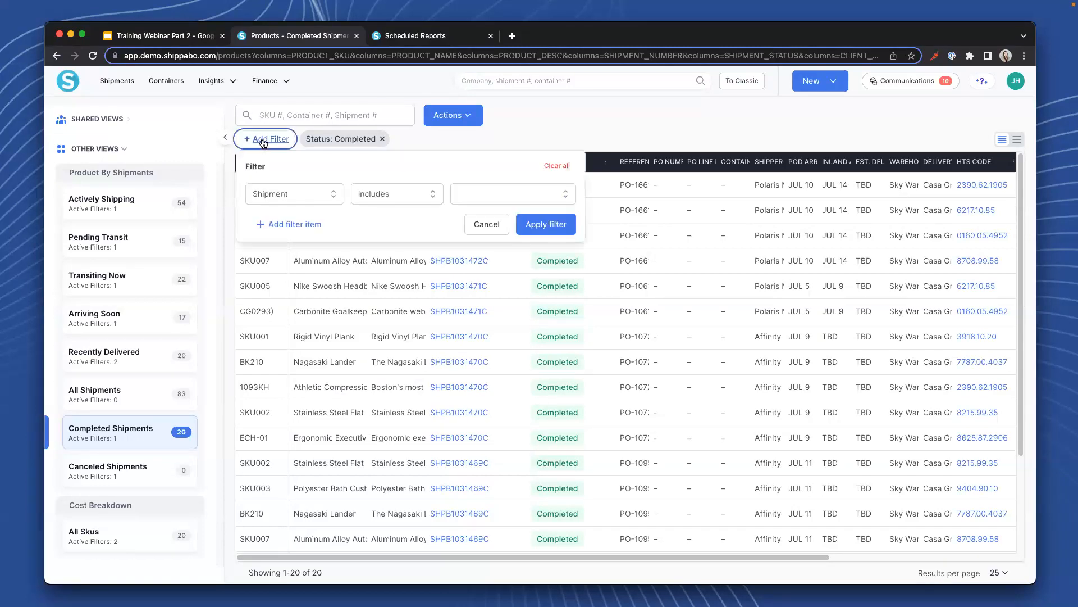
click(291, 197)
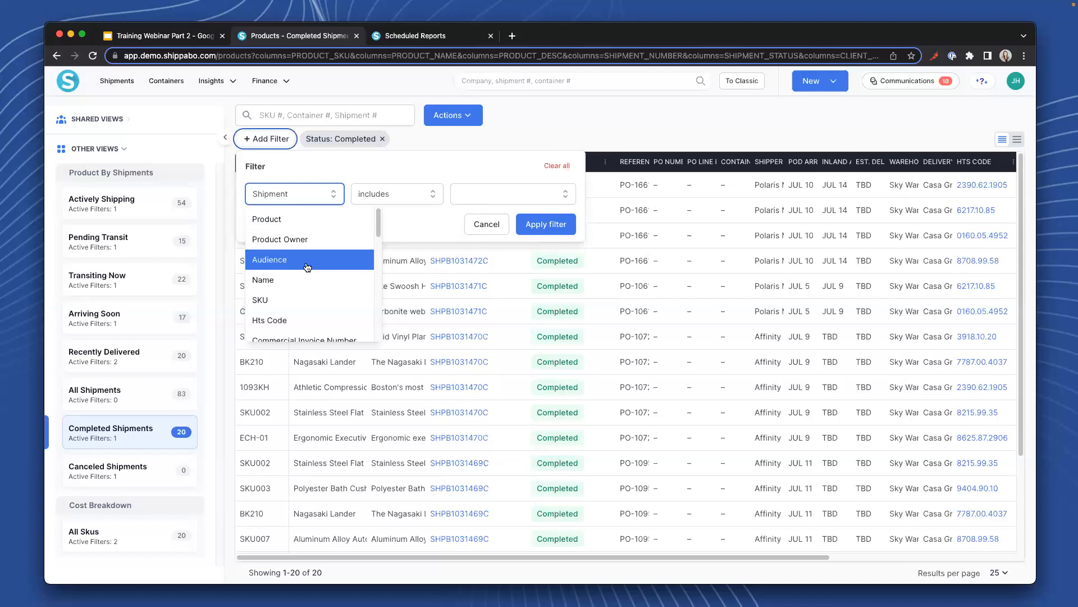
scroll(307, 281, down, 2)
scroll(319, 283, up, 1)
scroll(319, 283, up, 2)
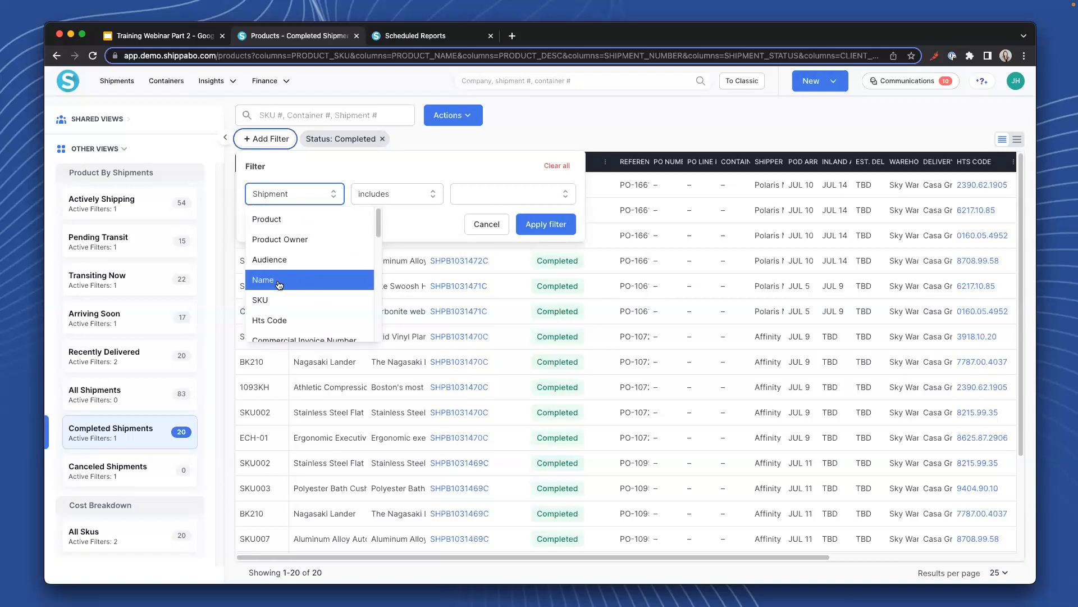
click(282, 301)
right_click(477, 193)
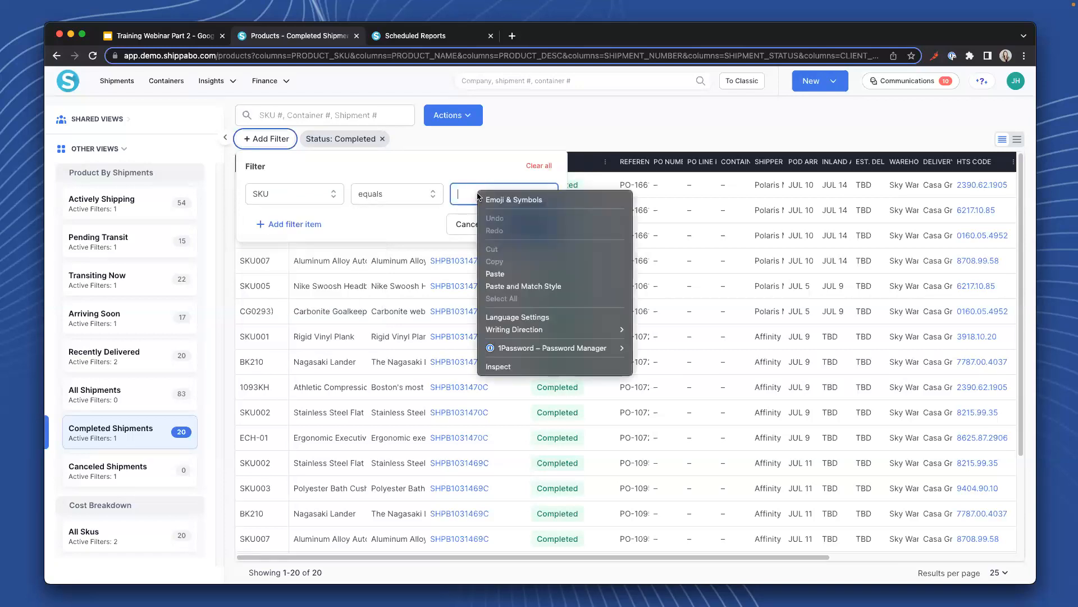
click(497, 273)
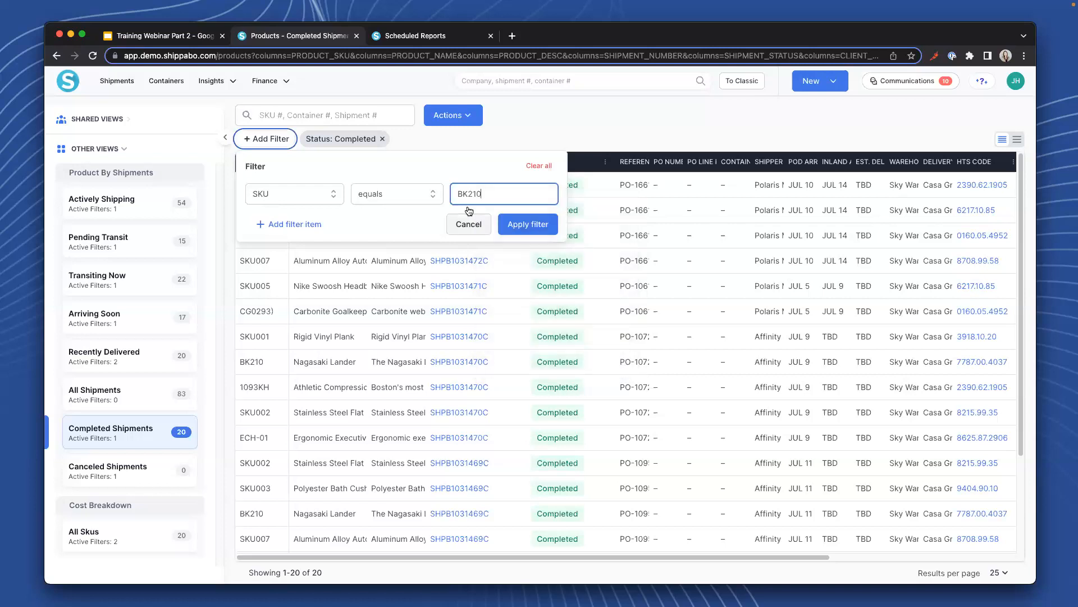
click(525, 224)
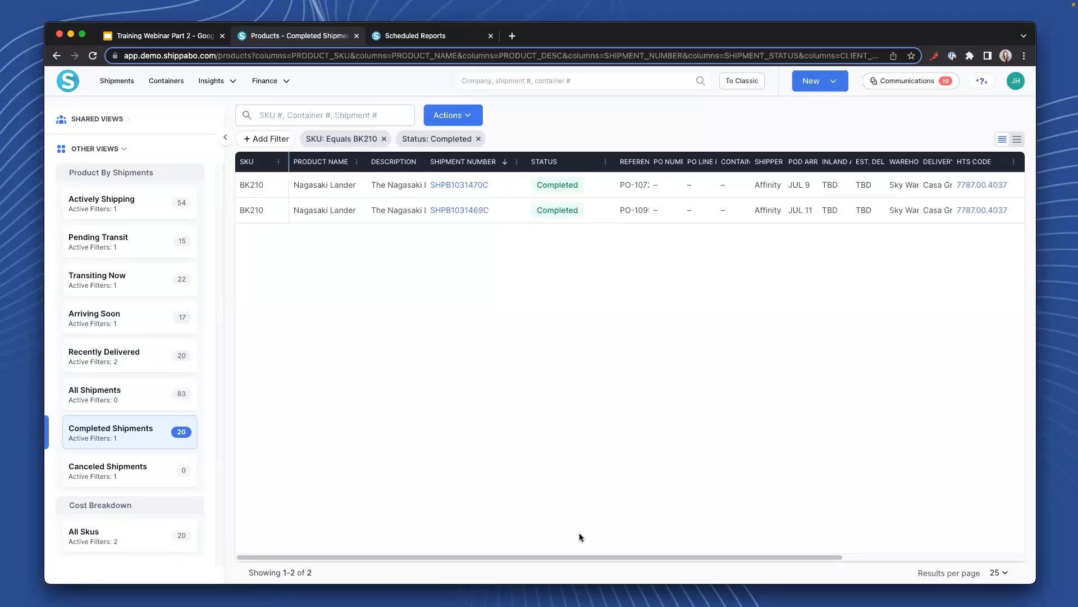
drag(562, 555, 851, 505)
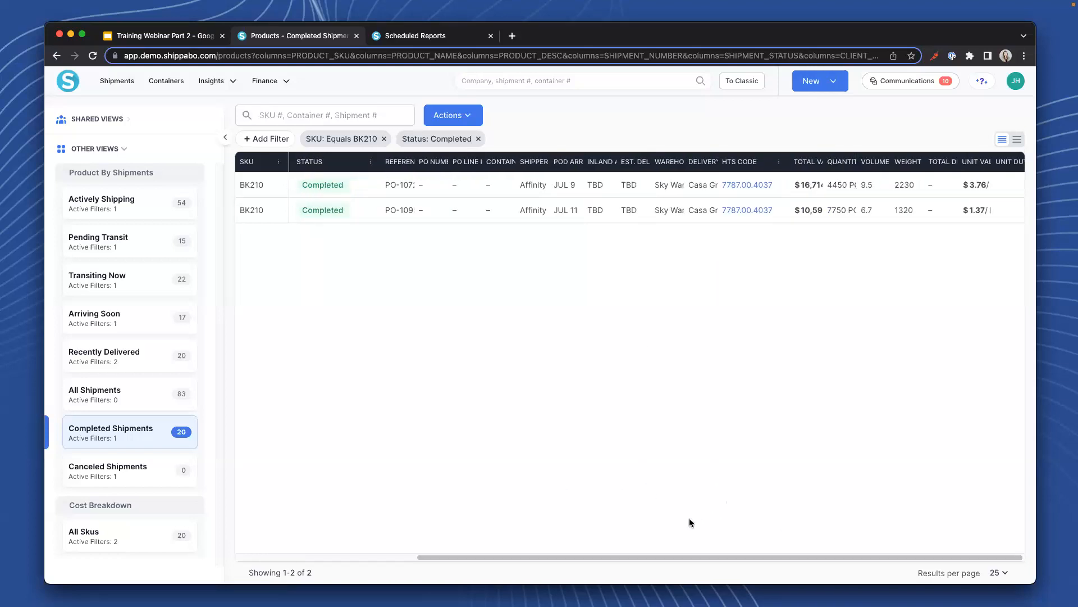
drag(664, 553, 387, 552)
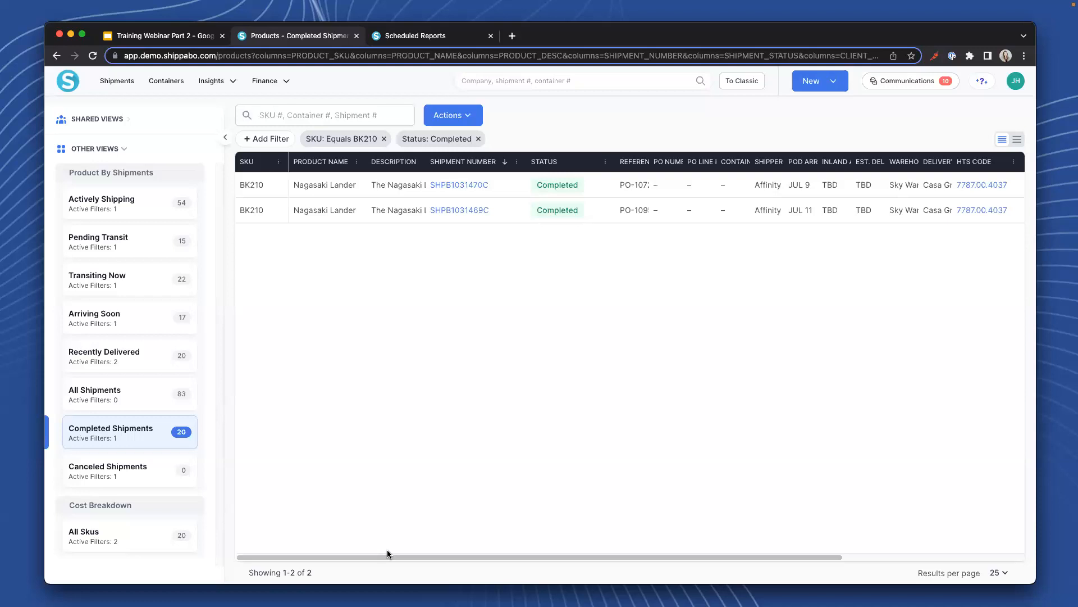
Switch to the Training Webinar Part 2 presentation in Google Slides and present the Product Report- Use Cases slide full screen.
click(161, 39)
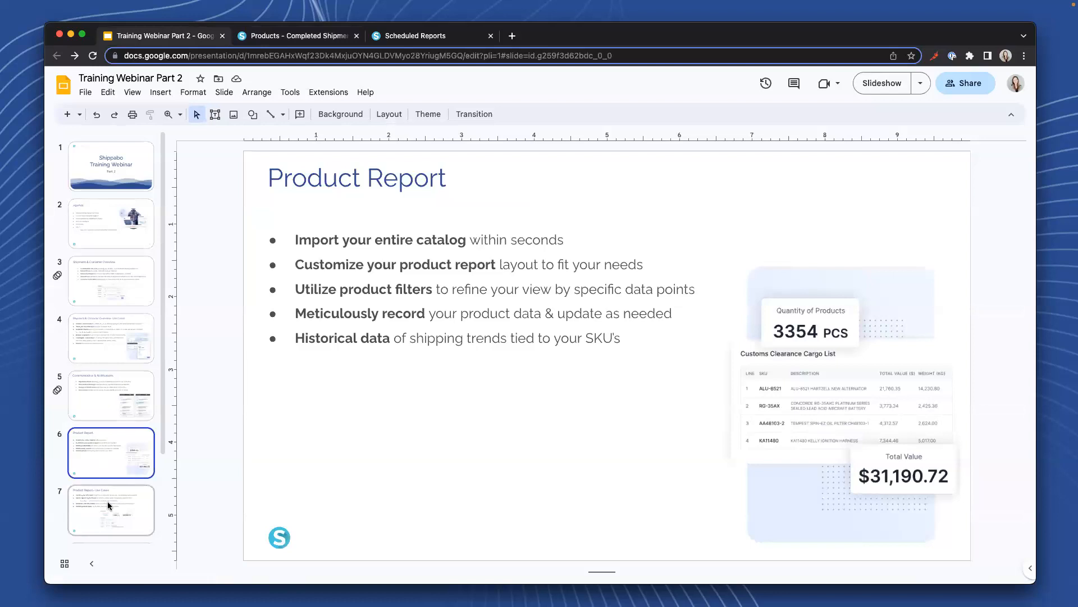
key(super+shift+Return)
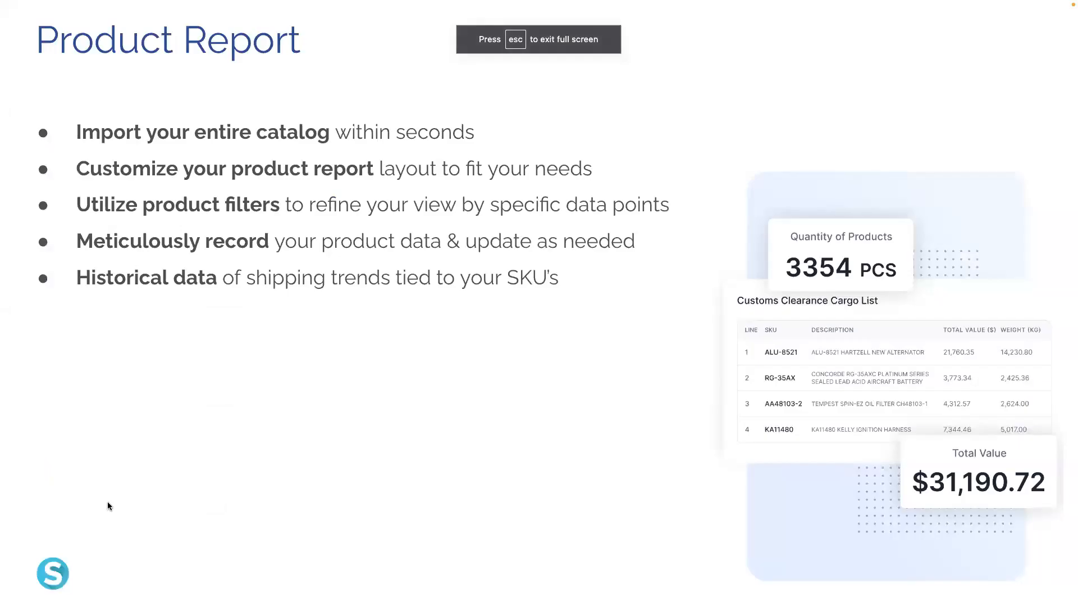
key(Right)
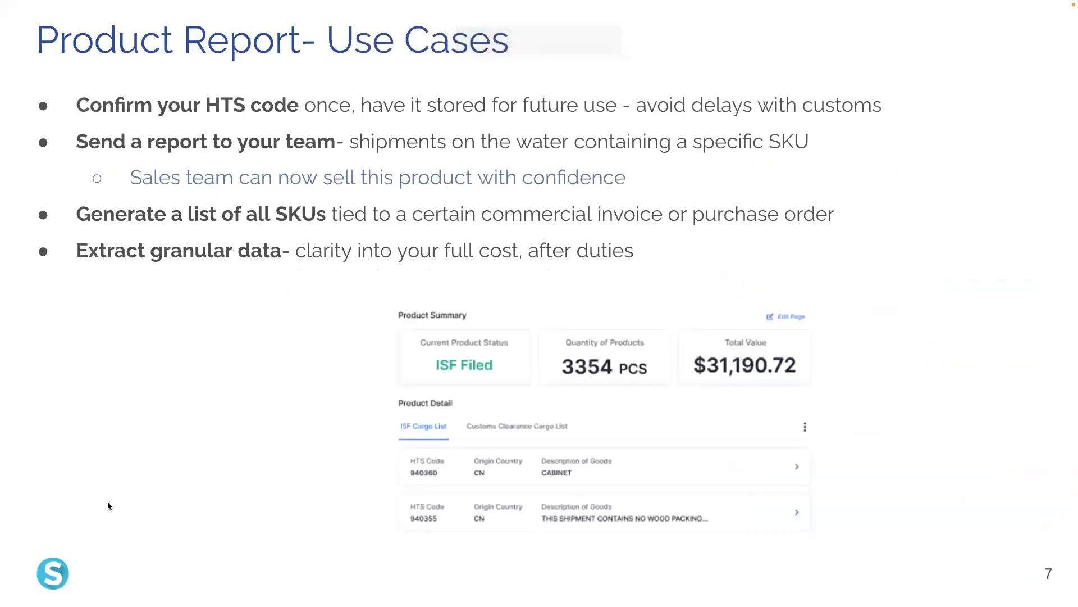